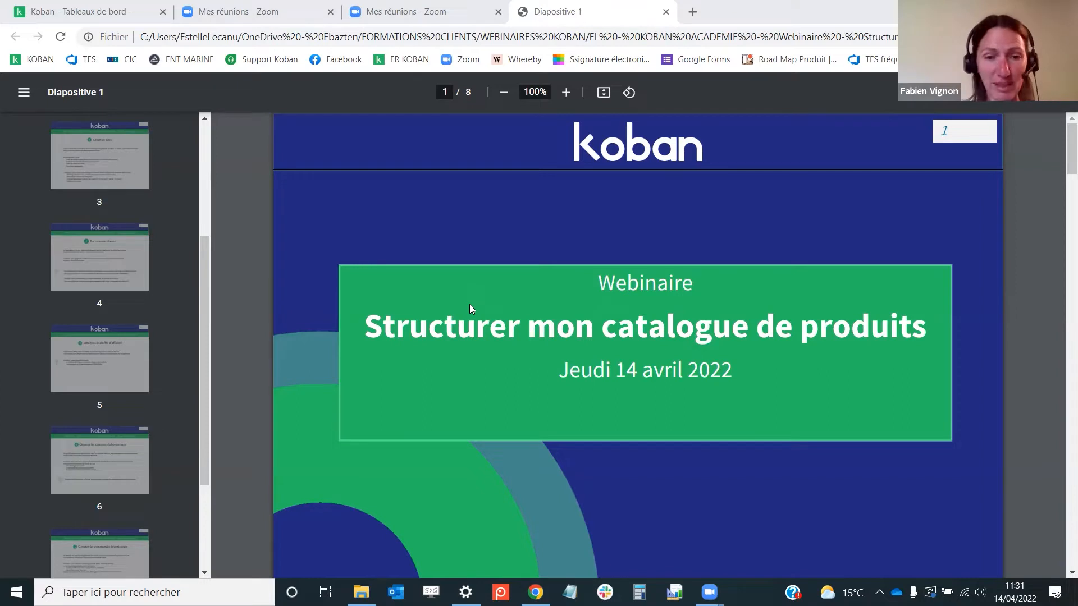
# Read through slides 2 and 3 of the catalogue-structuring webinar presentation
pyautogui.scroll(4, 98, 207)
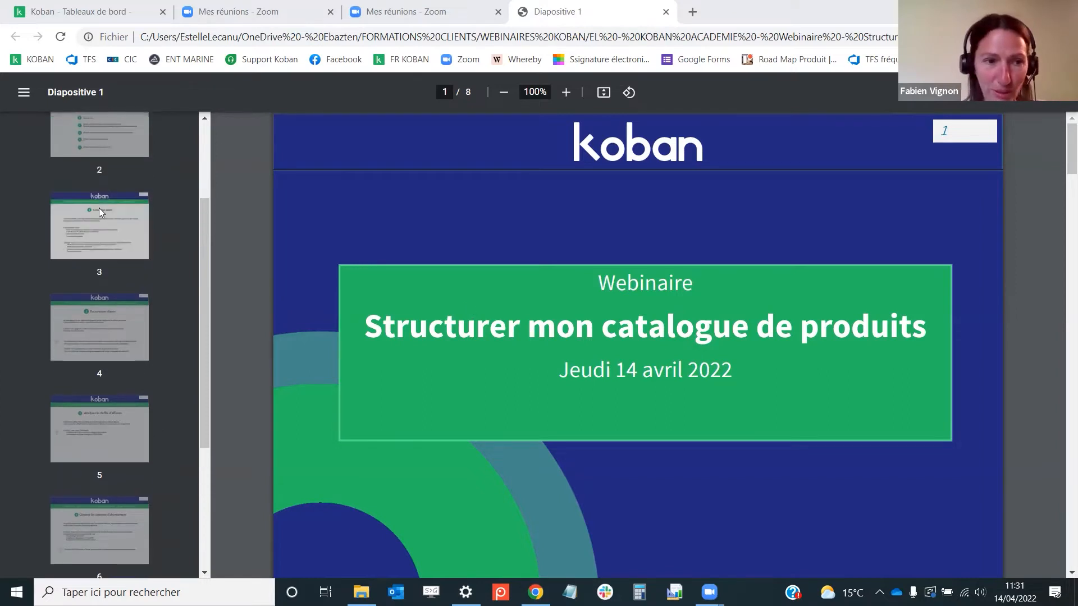
pyautogui.click(102, 272)
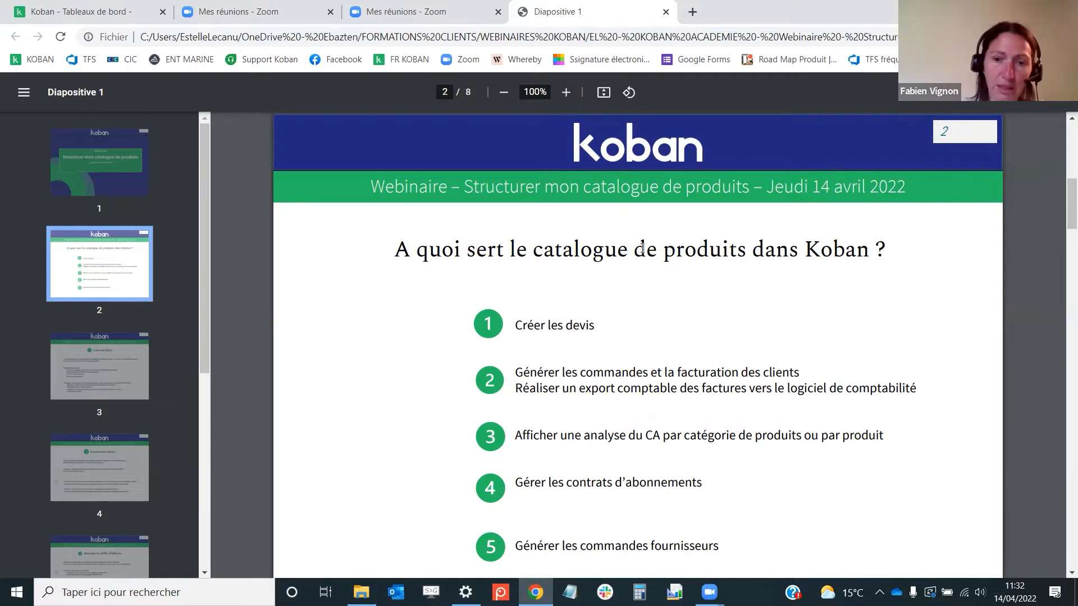
pyautogui.scroll(-1, 604, 371)
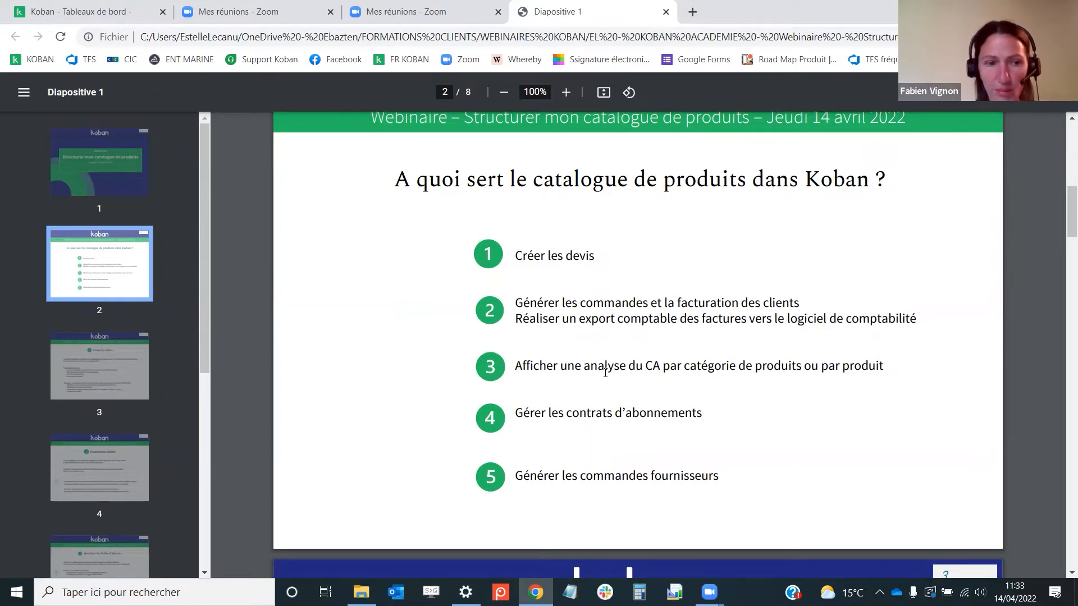
pyautogui.click(101, 361)
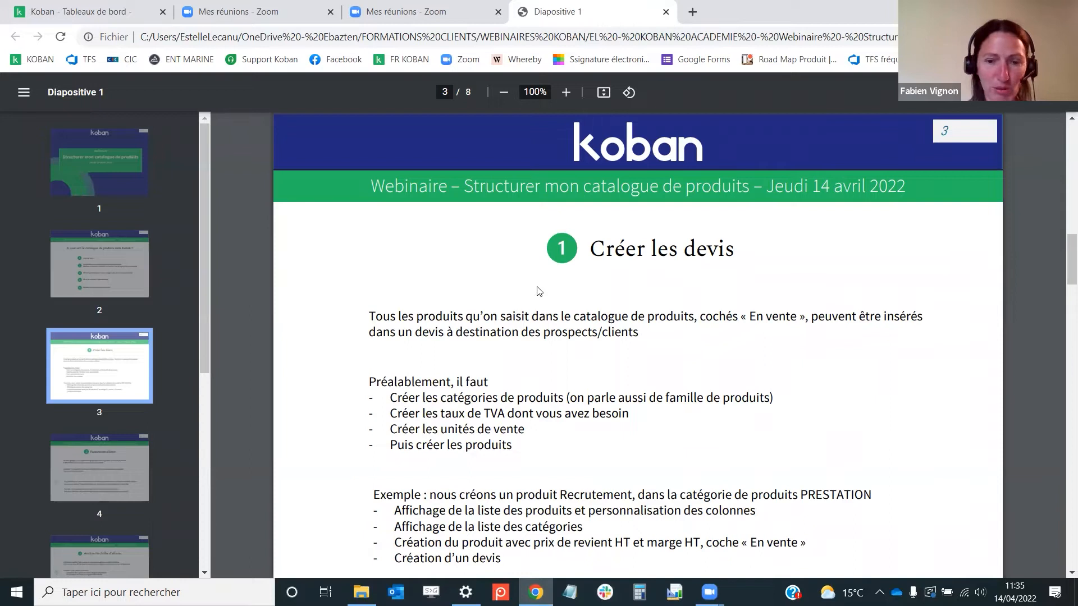
pyautogui.scroll(-1, 535, 320)
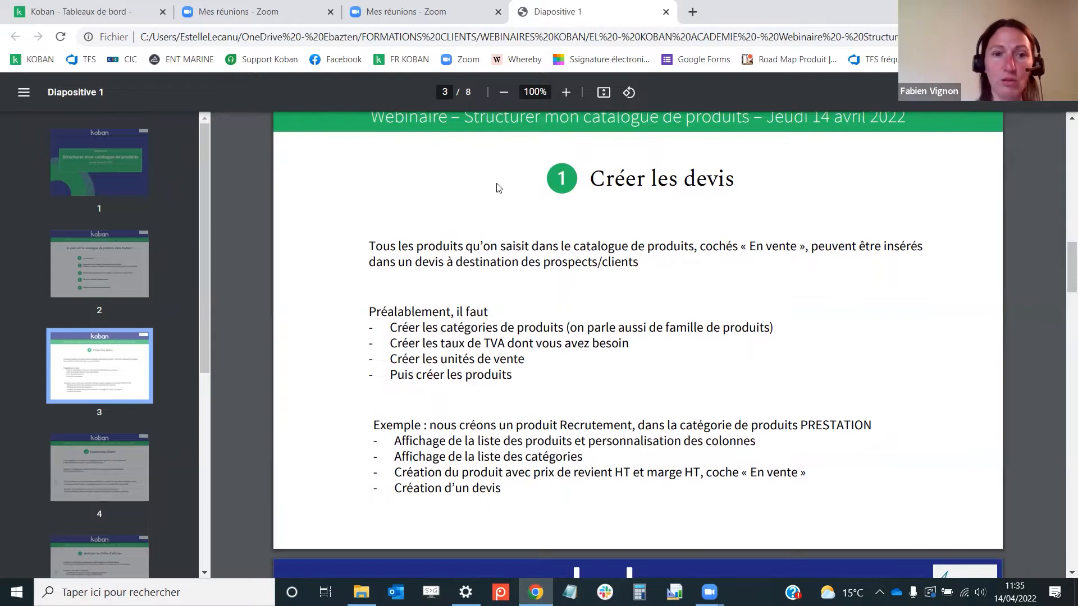
# Switch to the Koban app and open the Unité list among the settings lists
pyautogui.click(134, 17)
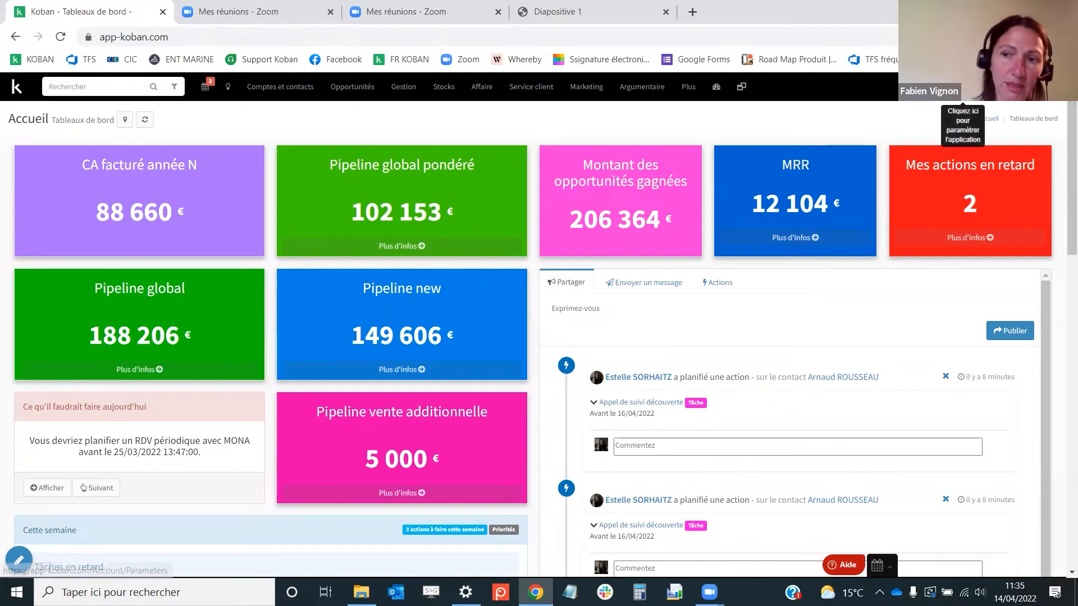
pyautogui.click(963, 88)
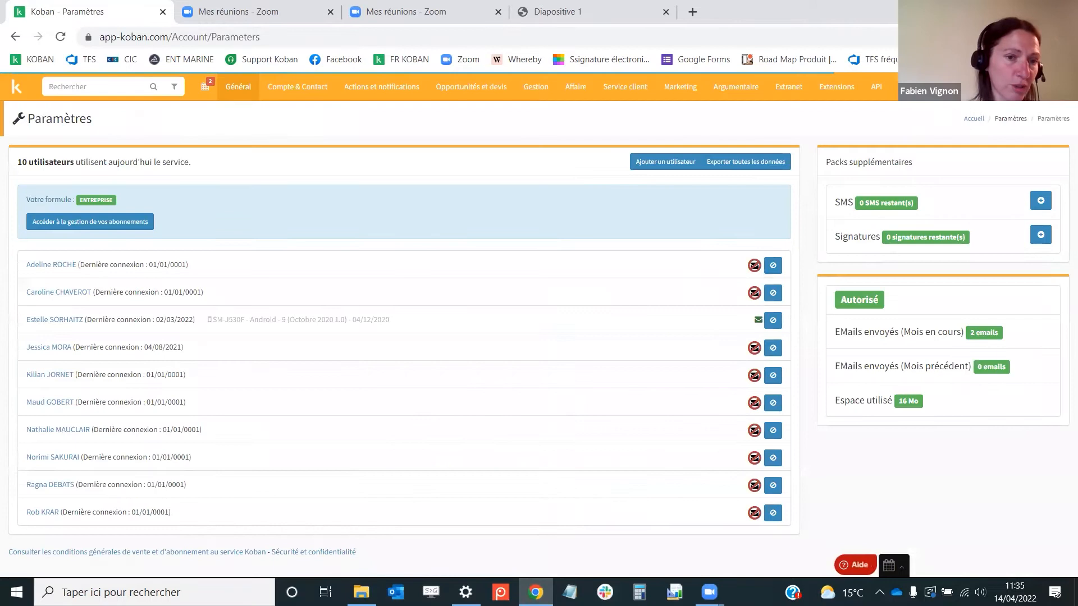
pyautogui.moveTo(239, 93)
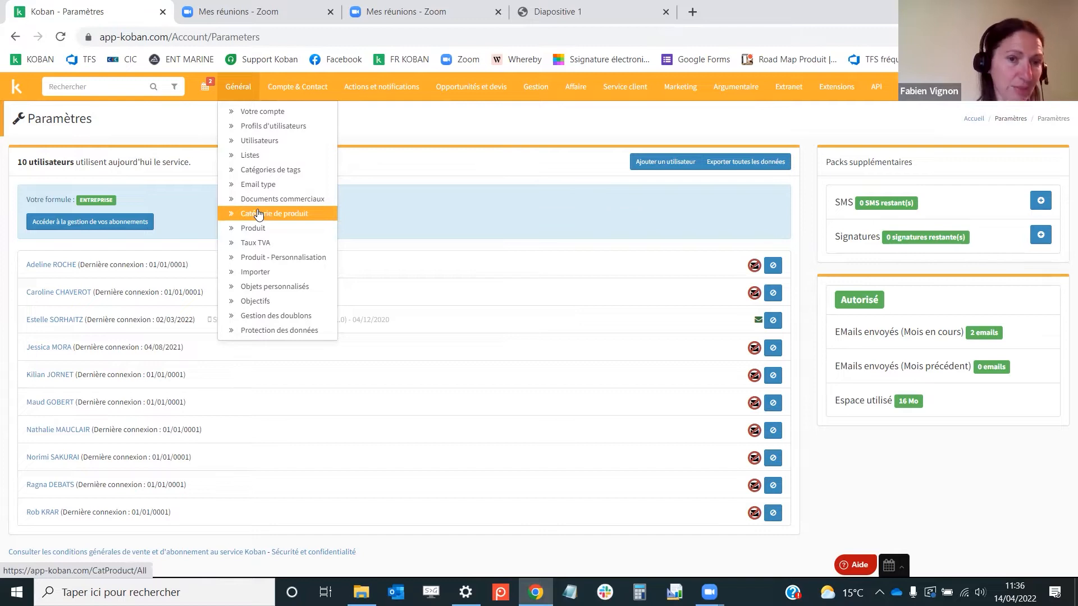
pyautogui.click(255, 161)
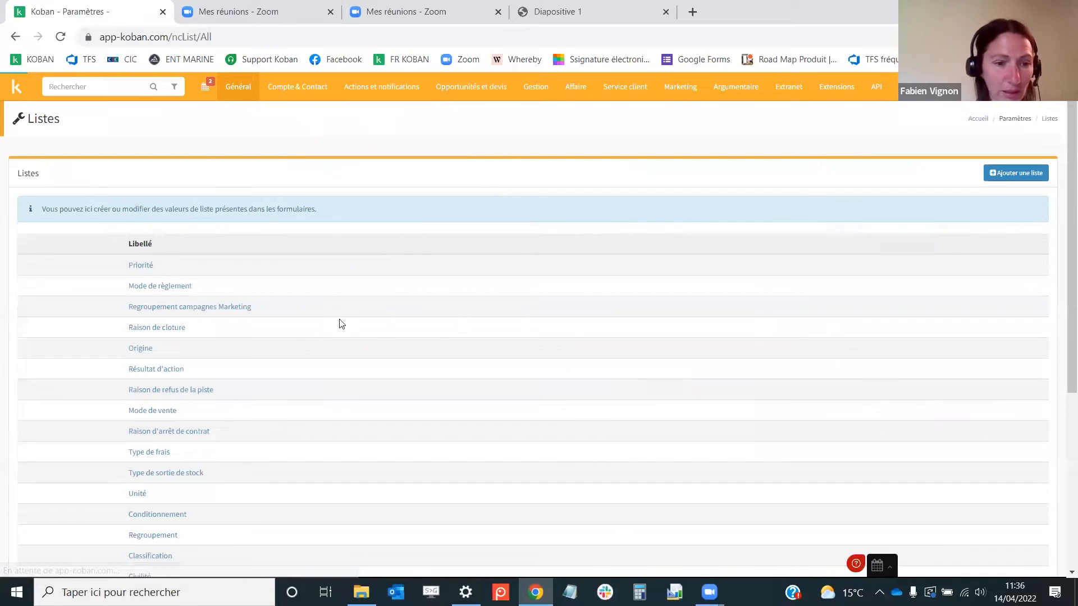
pyautogui.scroll(-1, 337, 329)
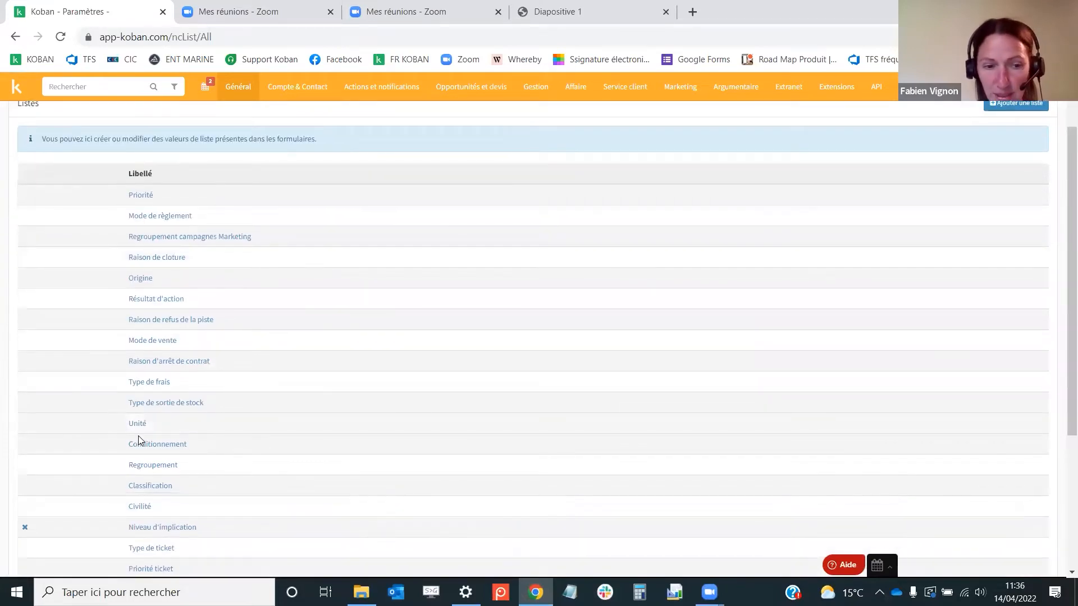
pyautogui.click(138, 425)
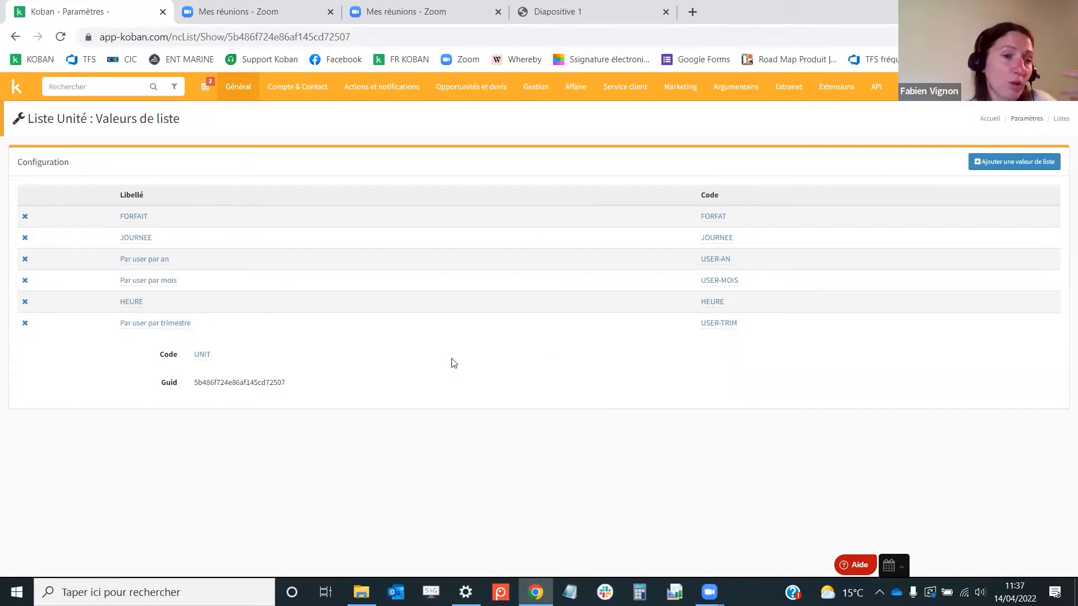
# Try adding a unit value labelled mètres, closing the form without saving it
pyautogui.click(1011, 162)
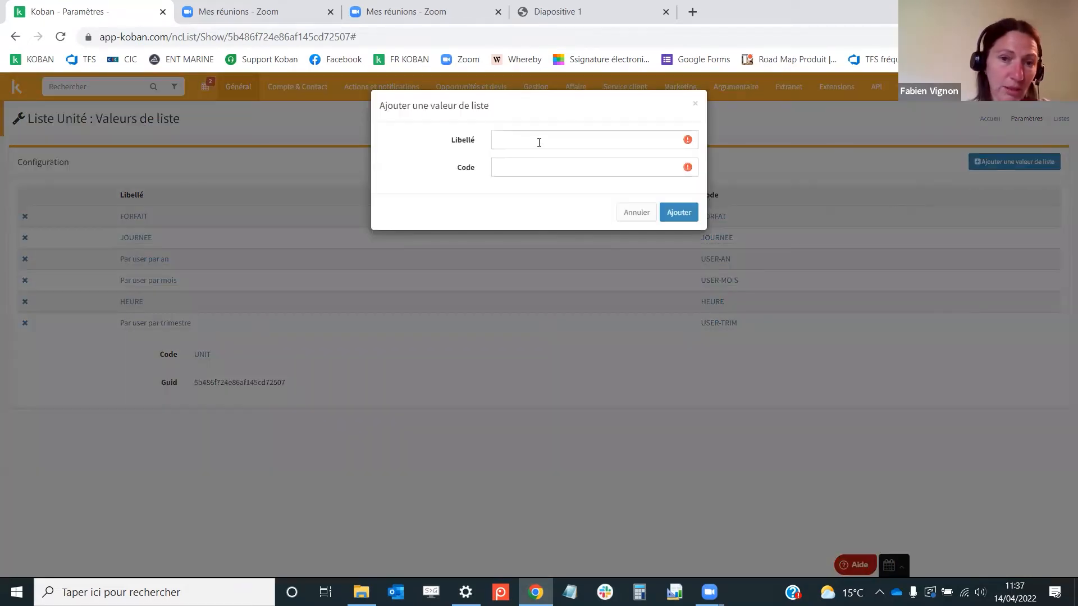
pyautogui.click(539, 142)
pyautogui.write('mètres')
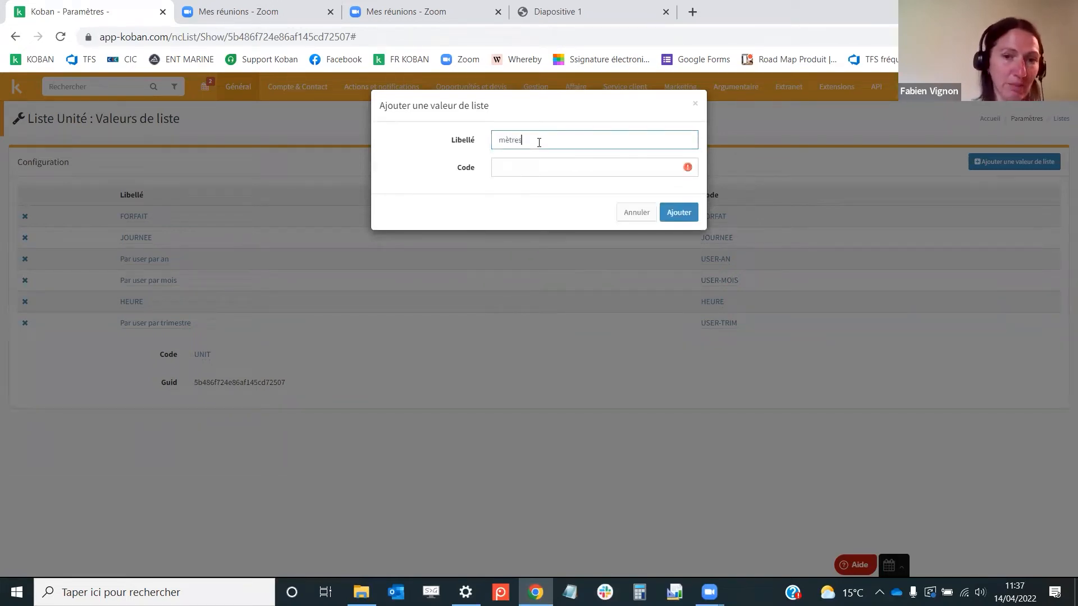
pyautogui.click(525, 163)
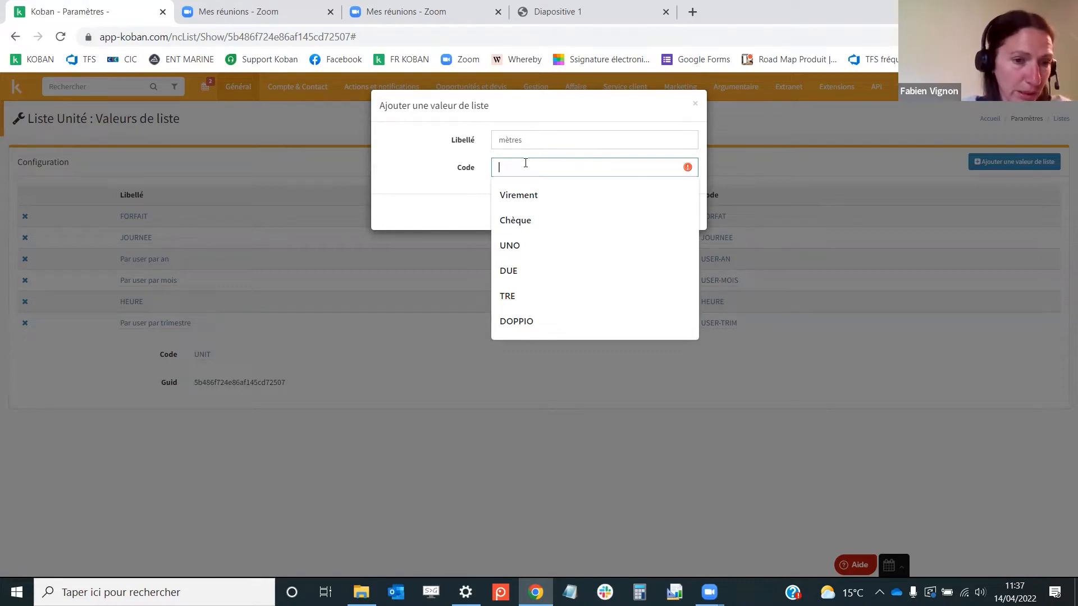
pyautogui.click(414, 152)
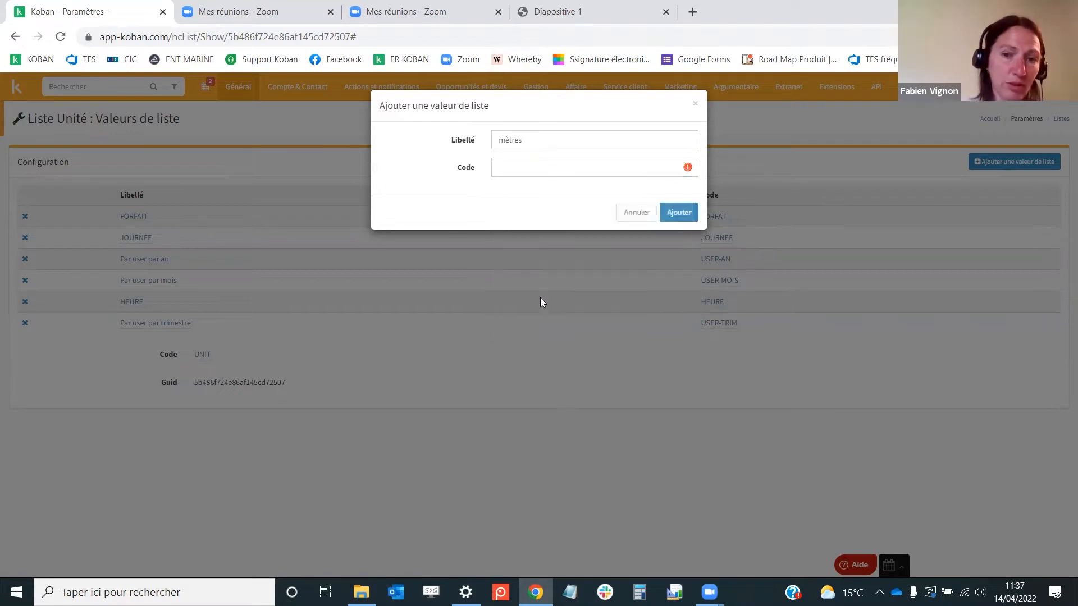
pyautogui.click(694, 105)
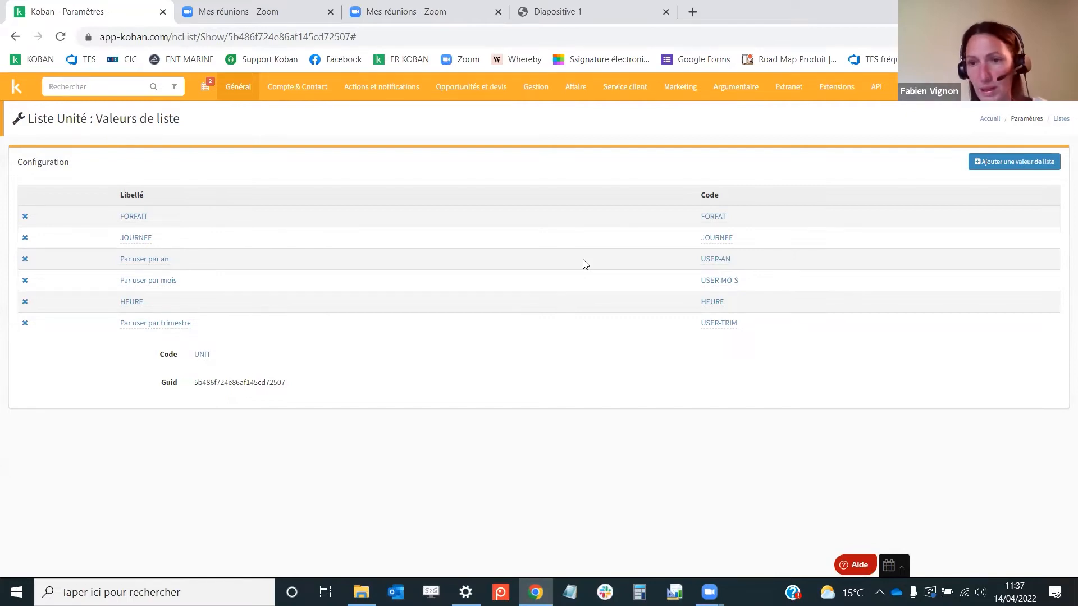
# Open the VAT rates settings and view the add-rate form, closing it without changes
pyautogui.click(234, 88)
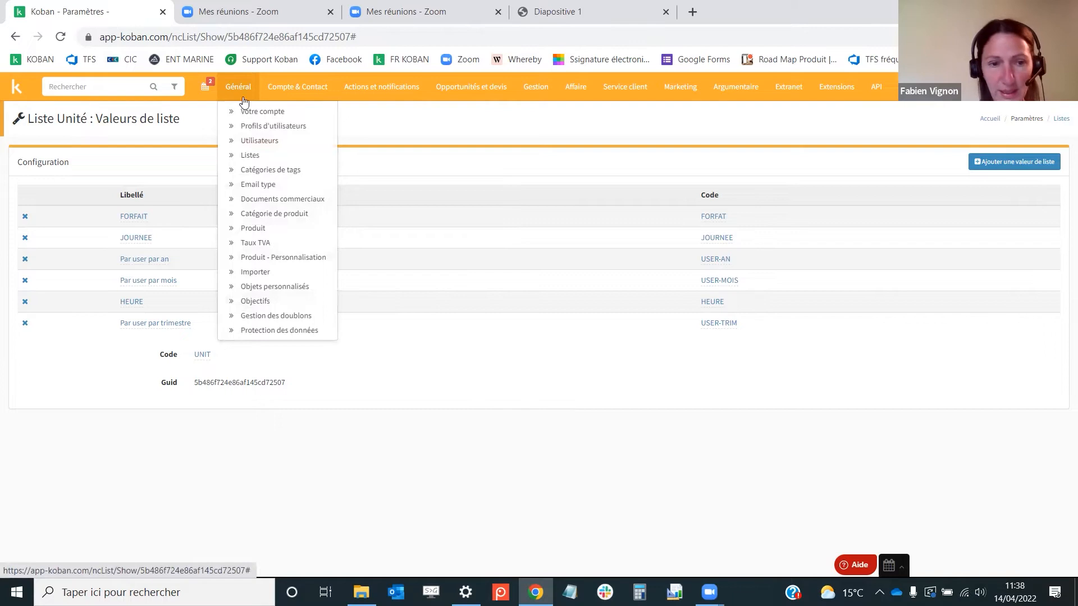
pyautogui.click(255, 243)
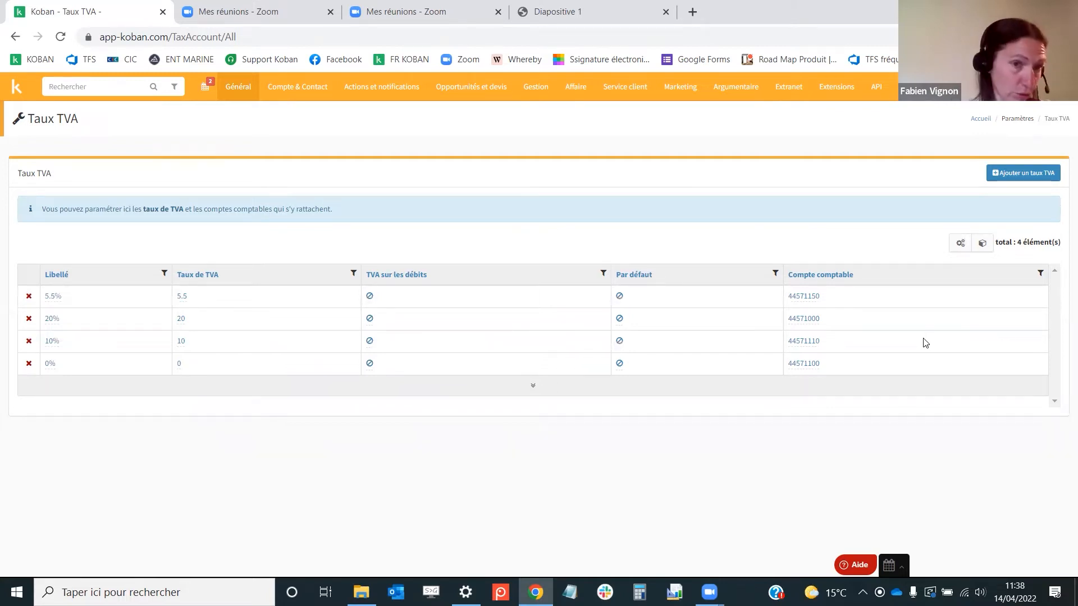
pyautogui.click(1032, 176)
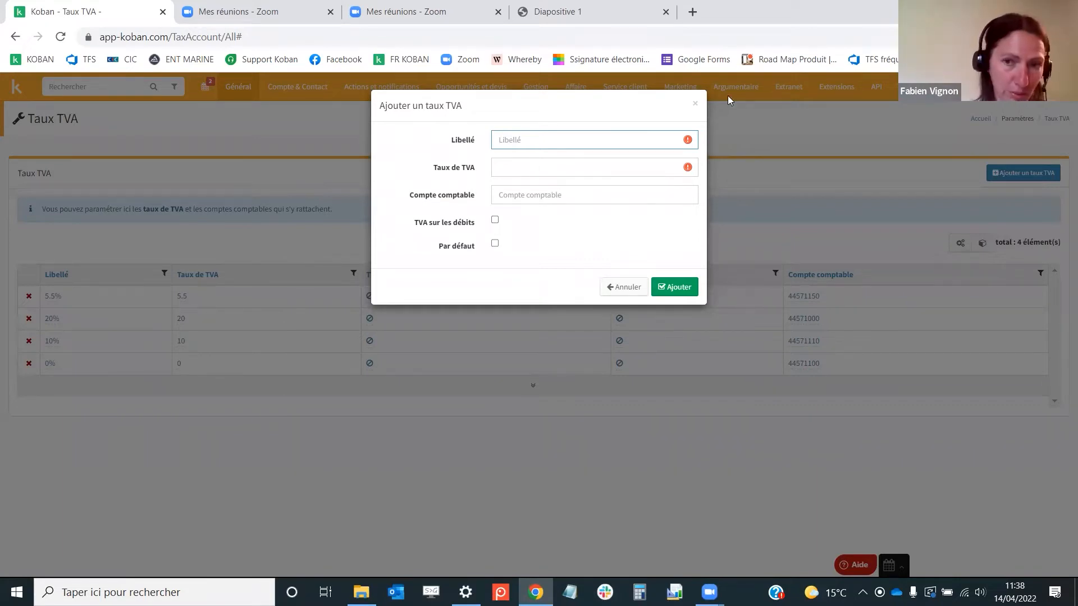
pyautogui.click(695, 103)
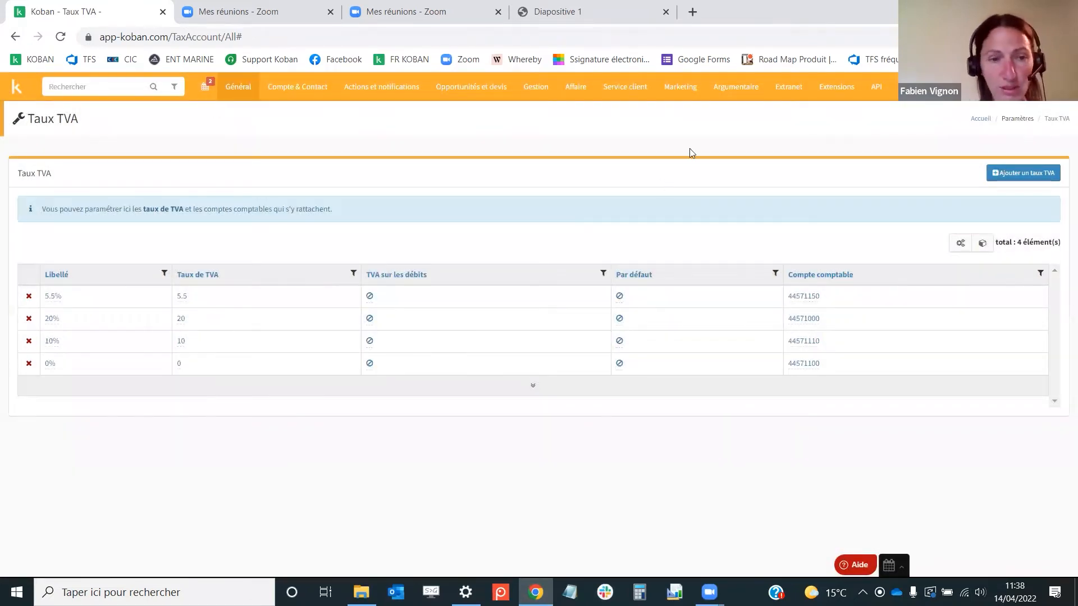
# Open the product category settings and view the add-category form's parent category options, then close it
pyautogui.click(238, 87)
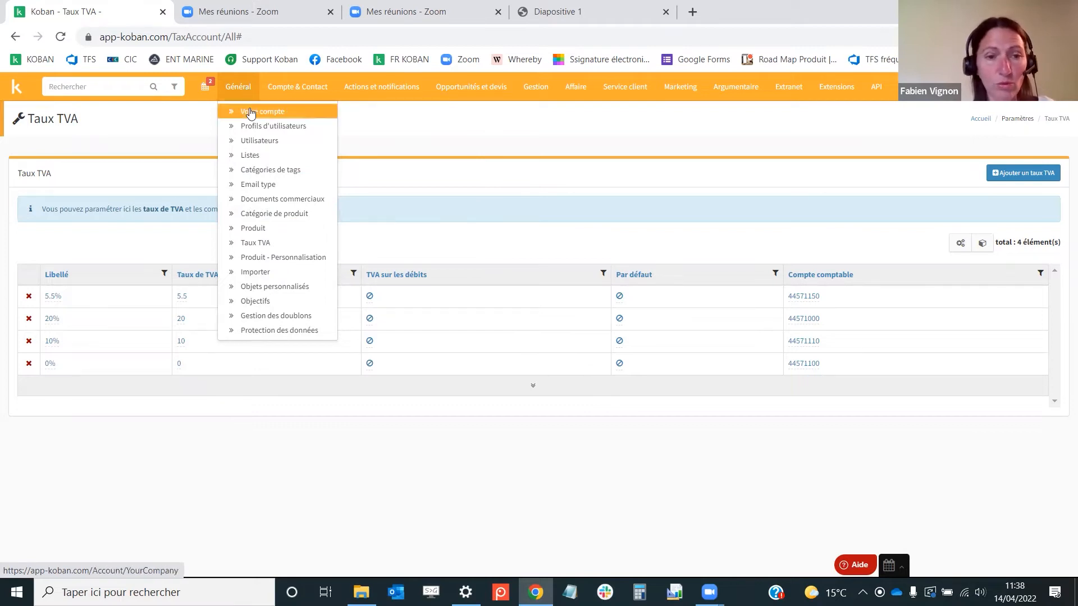
pyautogui.click(293, 218)
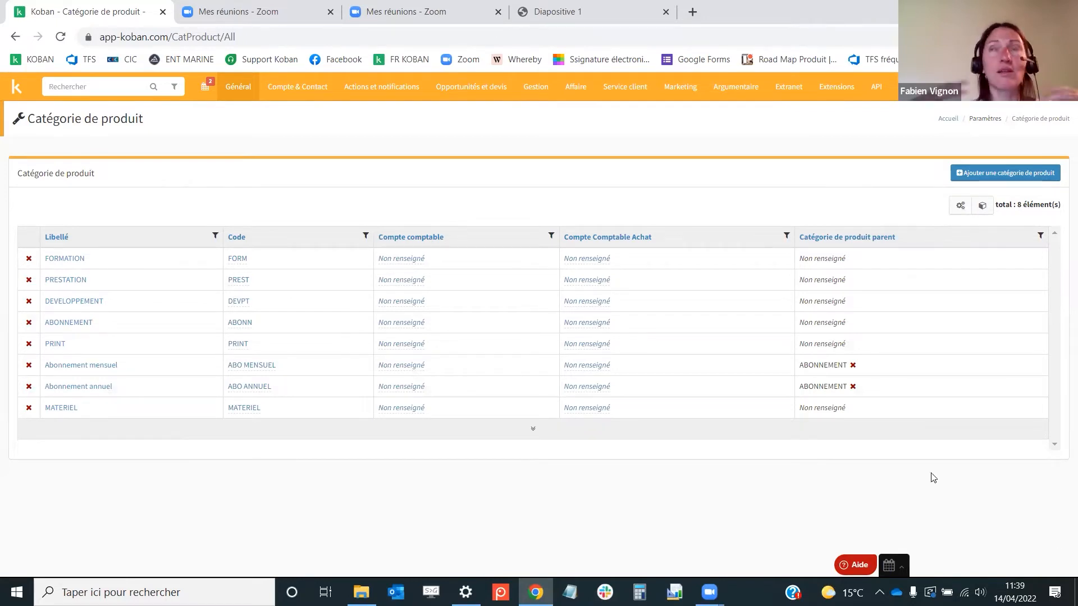
pyautogui.click(1002, 173)
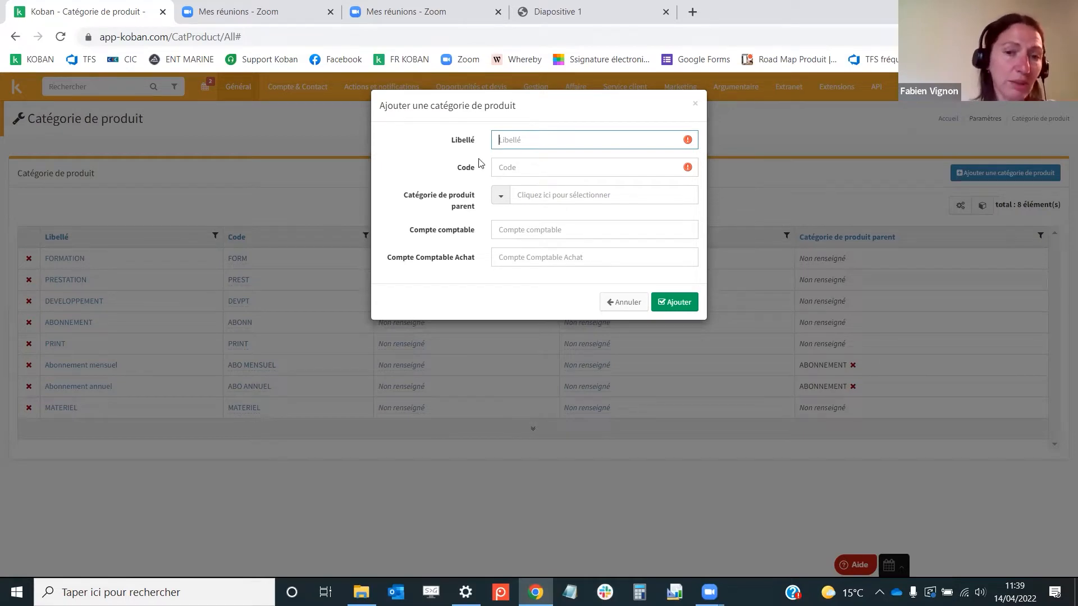
pyautogui.click(503, 192)
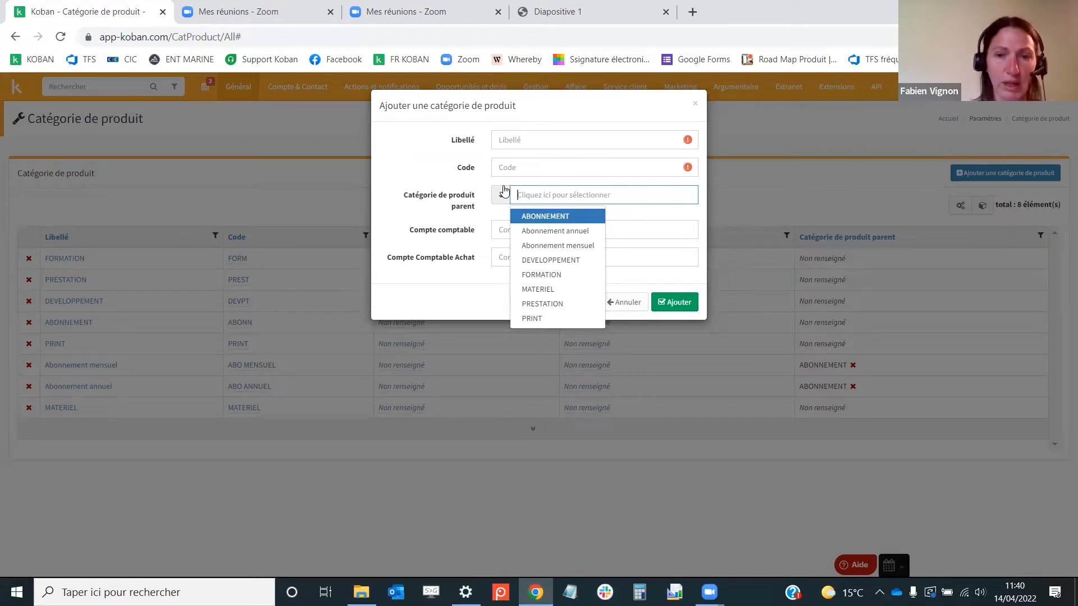
pyautogui.click(695, 104)
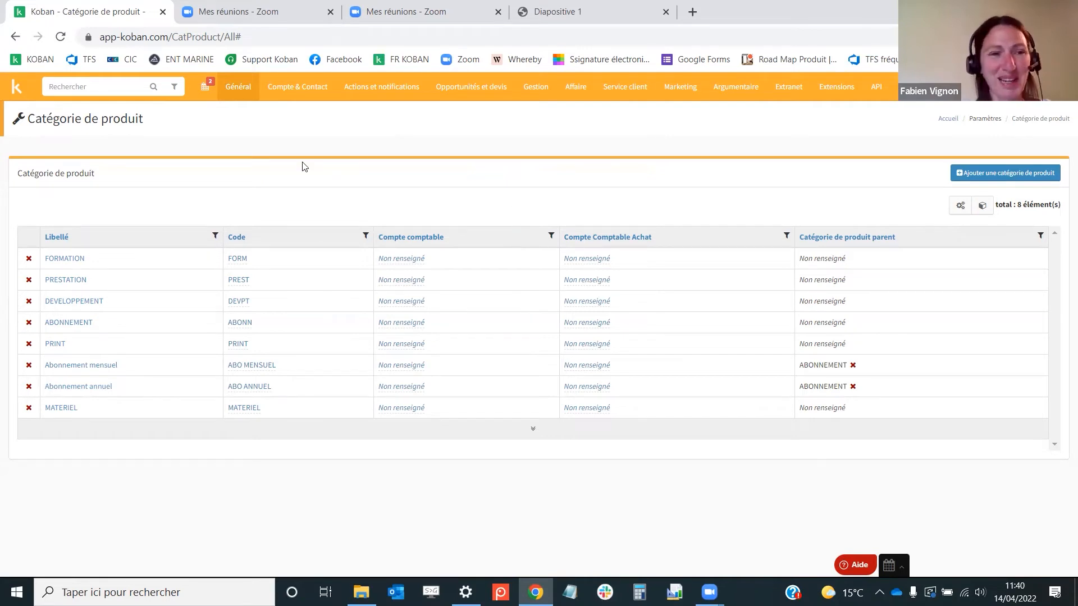
# Open the product list's column settings and add the En vente column to the displayed columns
pyautogui.moveTo(238, 92)
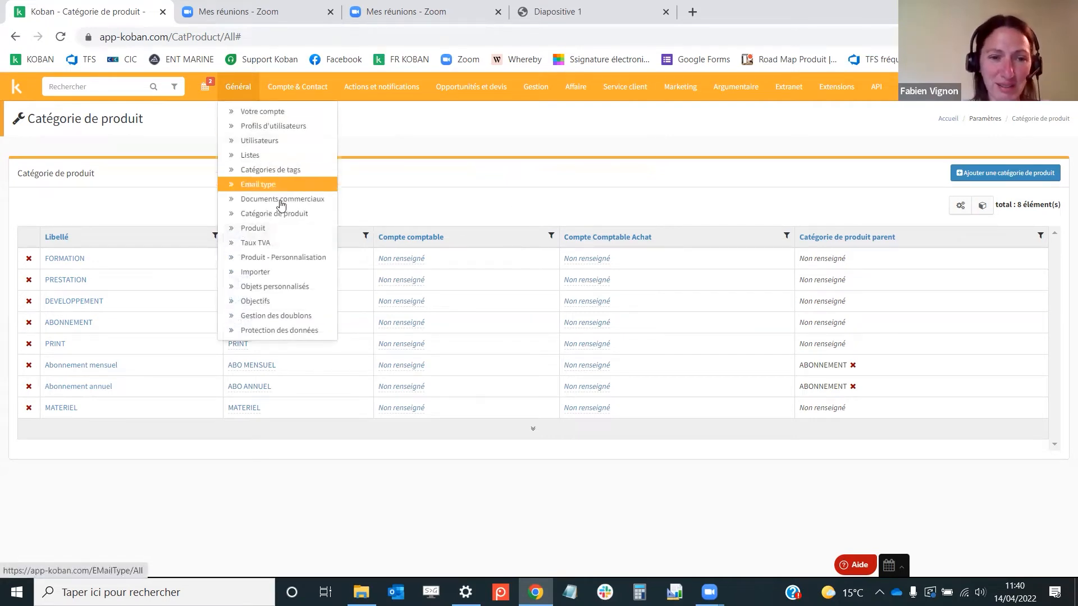
pyautogui.click(278, 228)
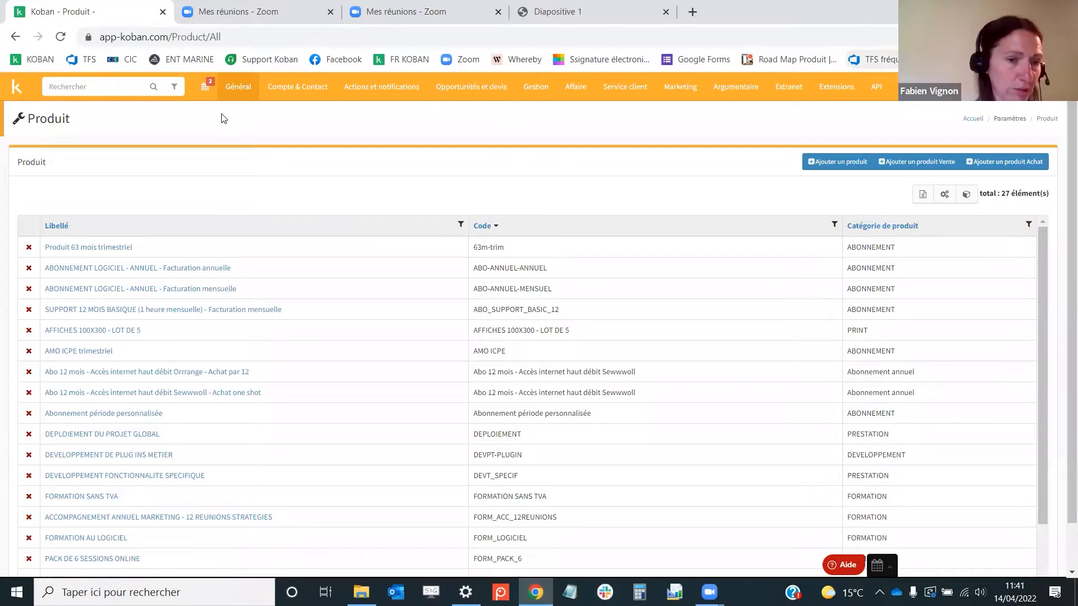
pyautogui.click(945, 194)
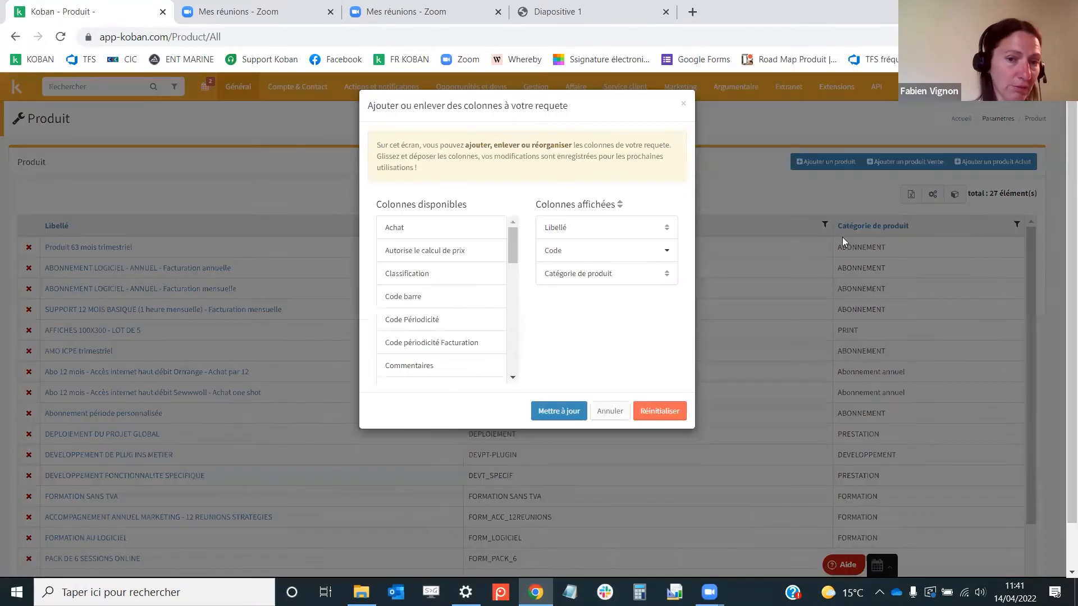
pyautogui.moveTo(514, 248); pyautogui.dragTo(513, 301)
pyautogui.moveTo(421, 281); pyautogui.dragTo(606, 292)
pyautogui.moveTo(512, 296); pyautogui.dragTo(514, 312)
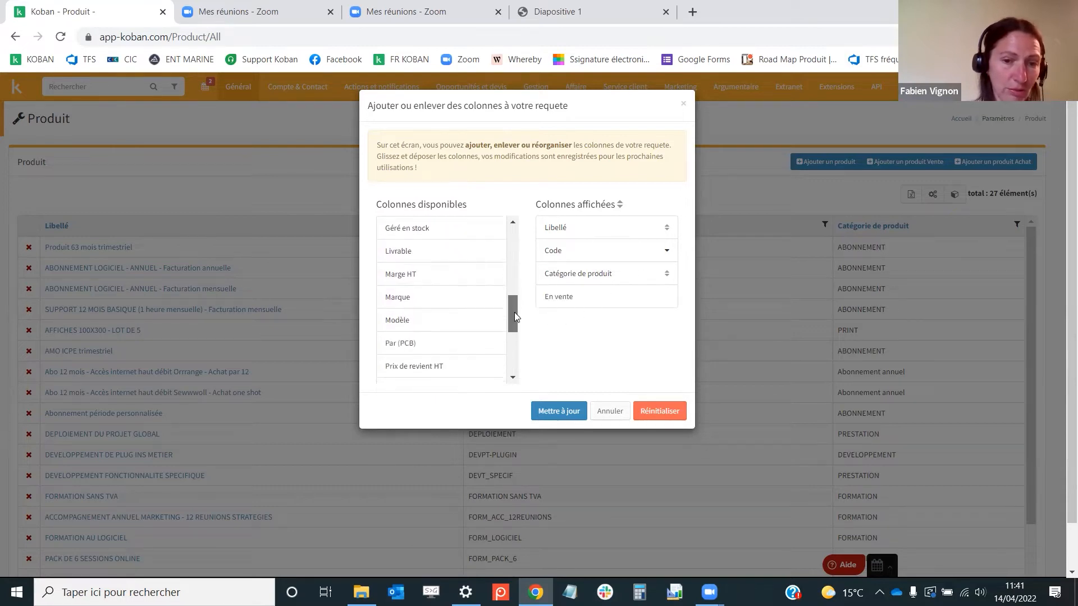
# Add the Prix de revient HT, Marge HT, Prix HT and Prix TTC columns and apply the update
pyautogui.scroll(-1, 456, 323)
pyautogui.moveTo(423, 299); pyautogui.dragTo(606, 314)
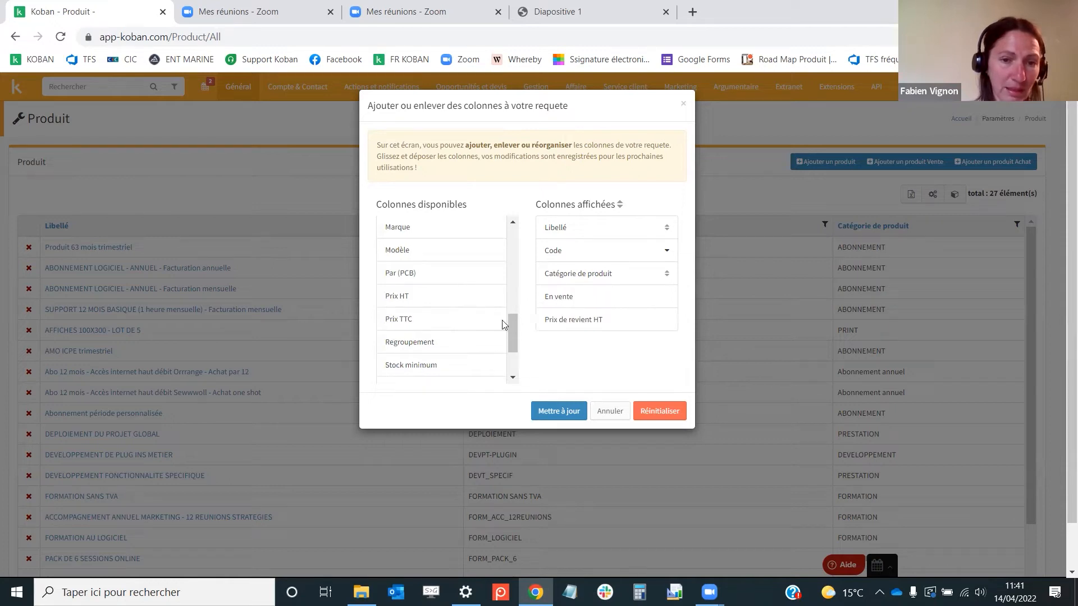
pyautogui.scroll(1, 512, 333)
pyautogui.moveTo(408, 230); pyautogui.dragTo(573, 340)
pyautogui.moveTo(400, 298); pyautogui.dragTo(561, 337)
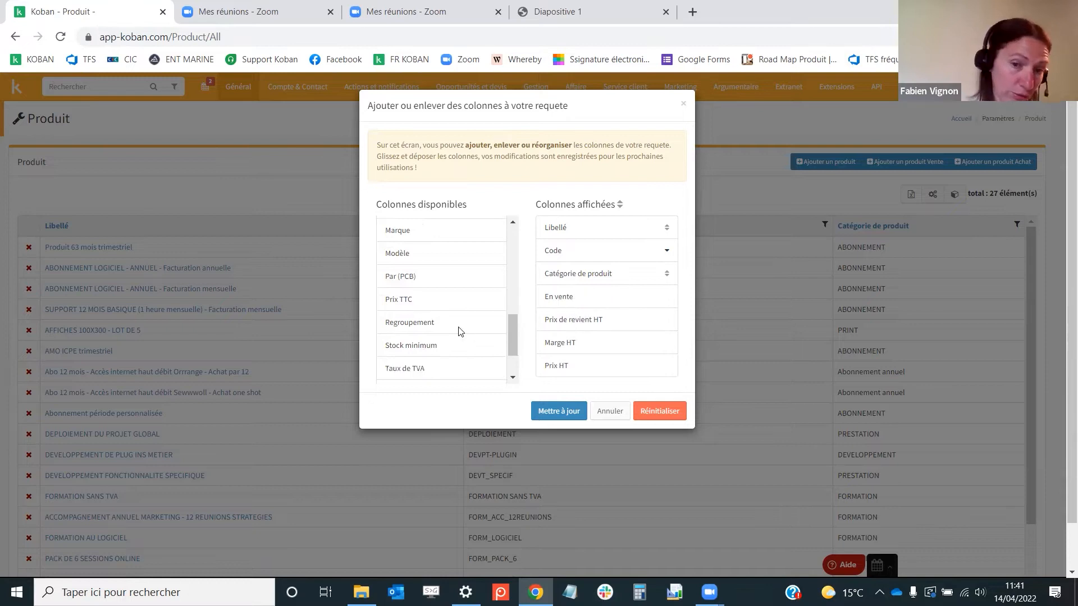
pyautogui.moveTo(425, 304); pyautogui.dragTo(622, 368)
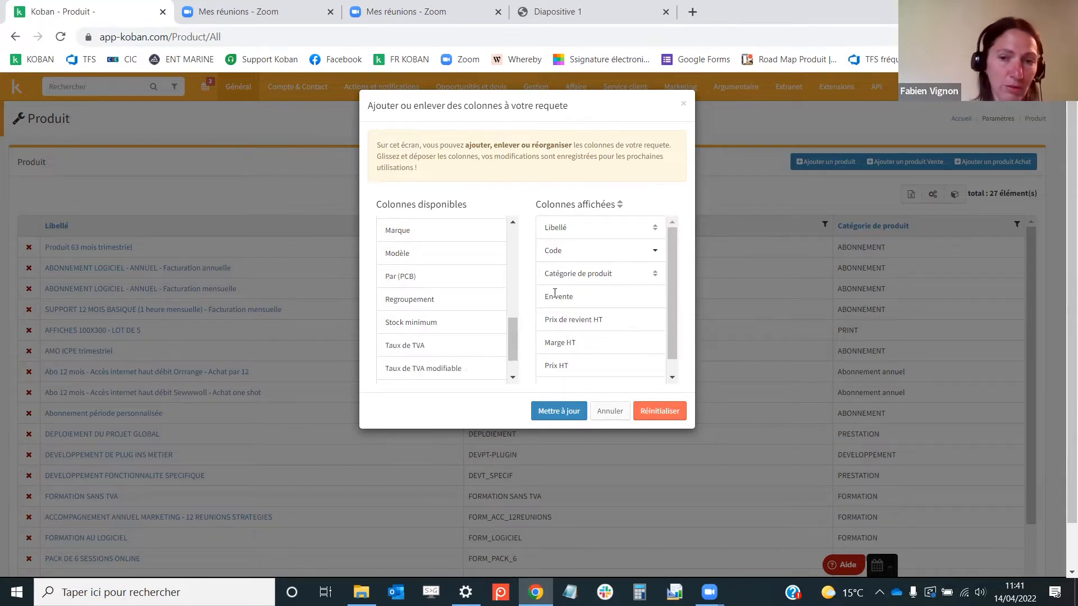
pyautogui.click(557, 412)
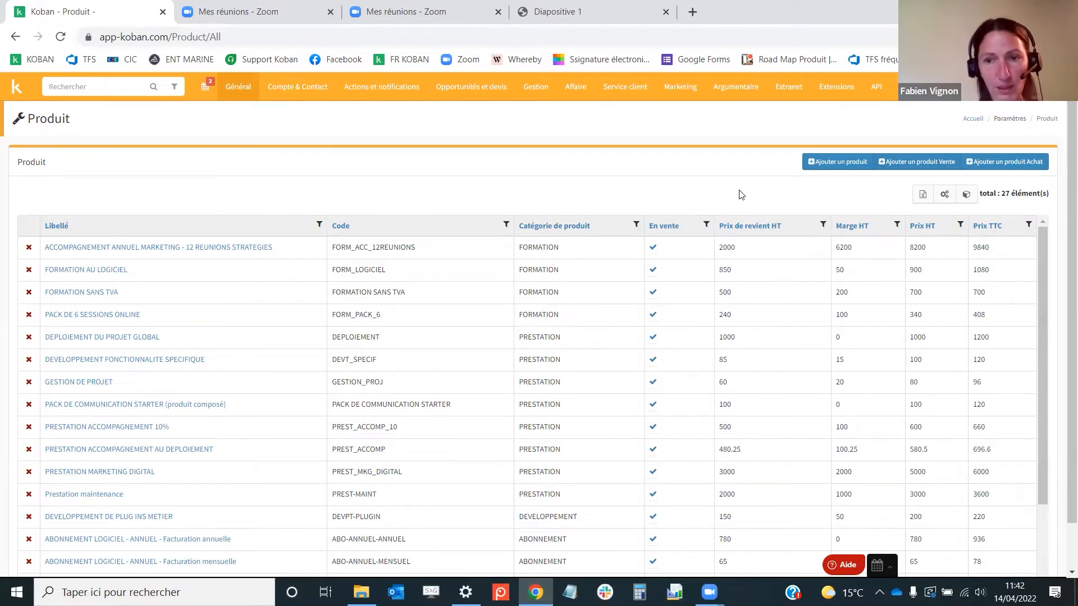
pyautogui.click(841, 163)
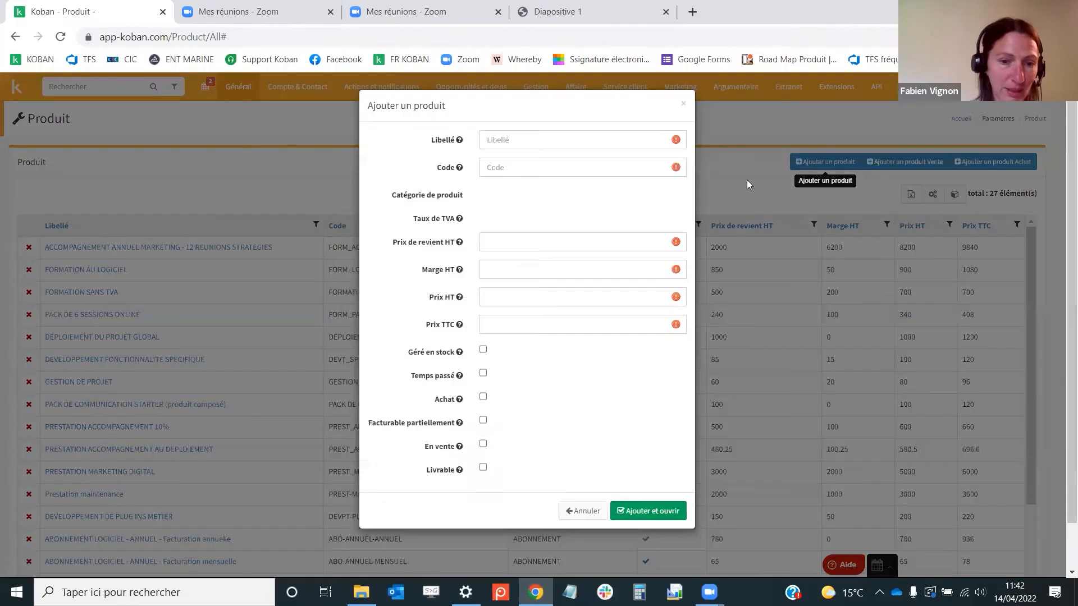
pyautogui.click(483, 453)
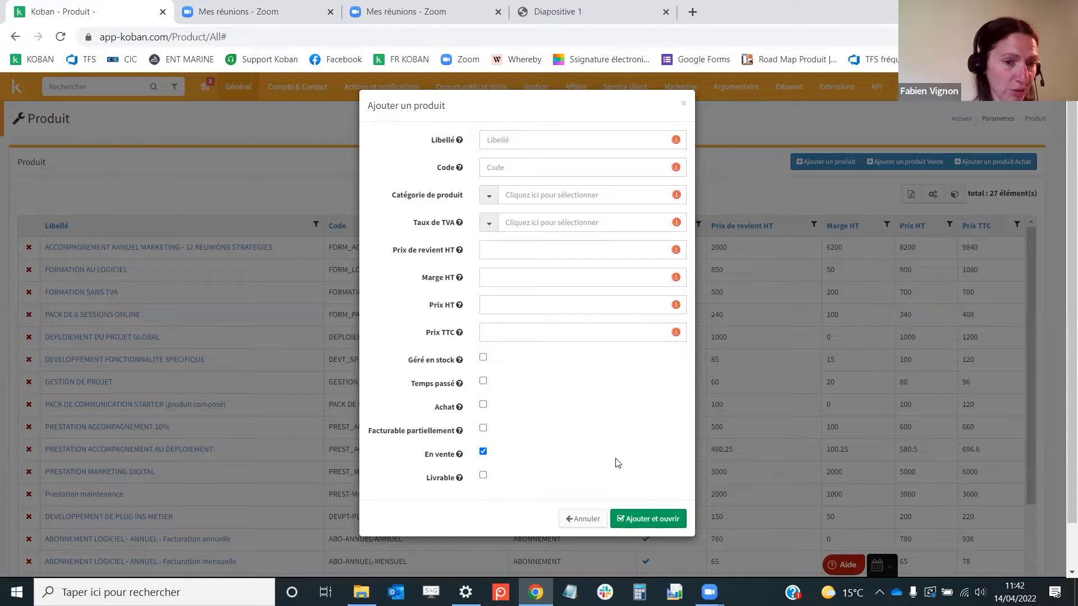
pyautogui.click(581, 520)
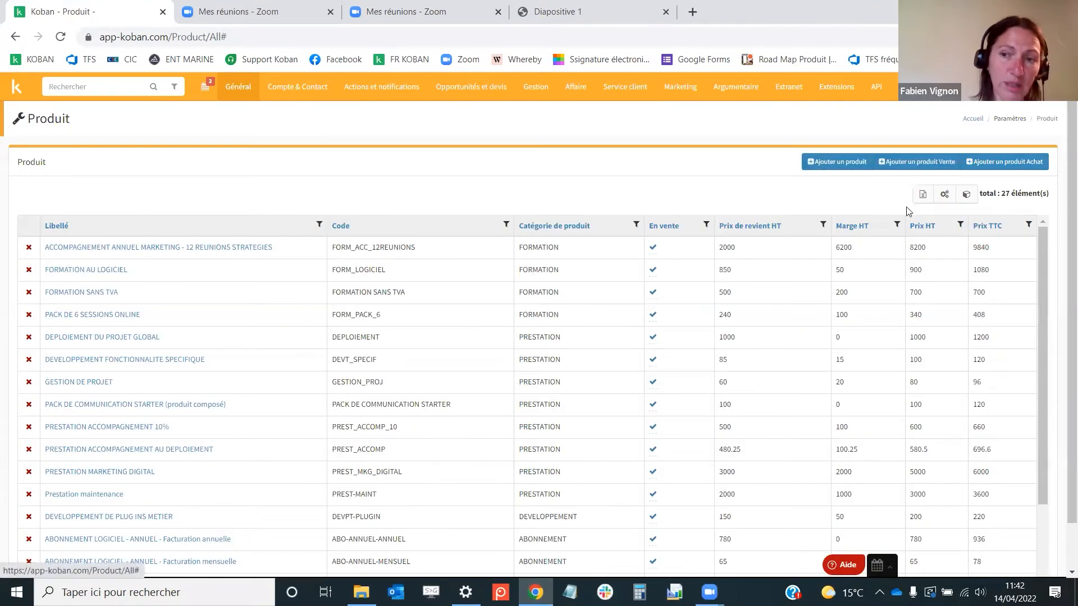
# Open a new sale product form and enter the label Recrutement
pyautogui.click(909, 162)
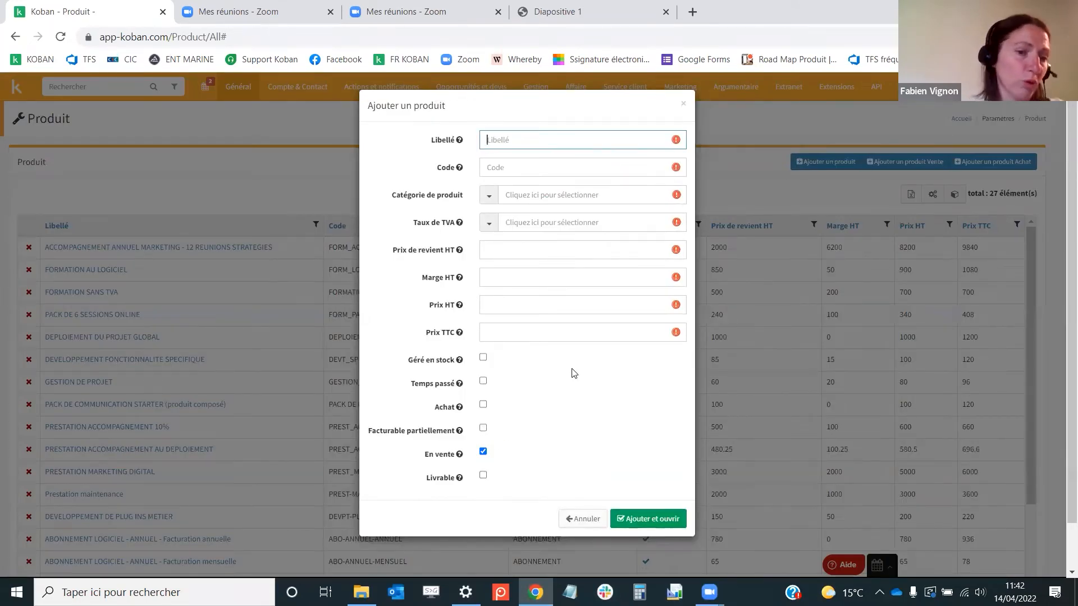
pyautogui.write('R')
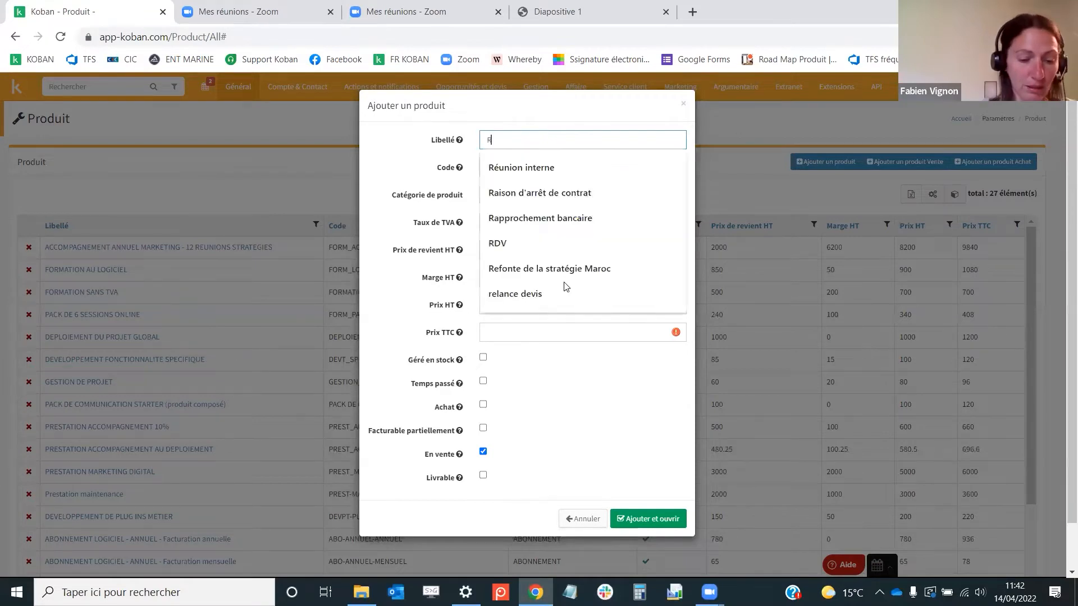
pyautogui.write('ecrutement')
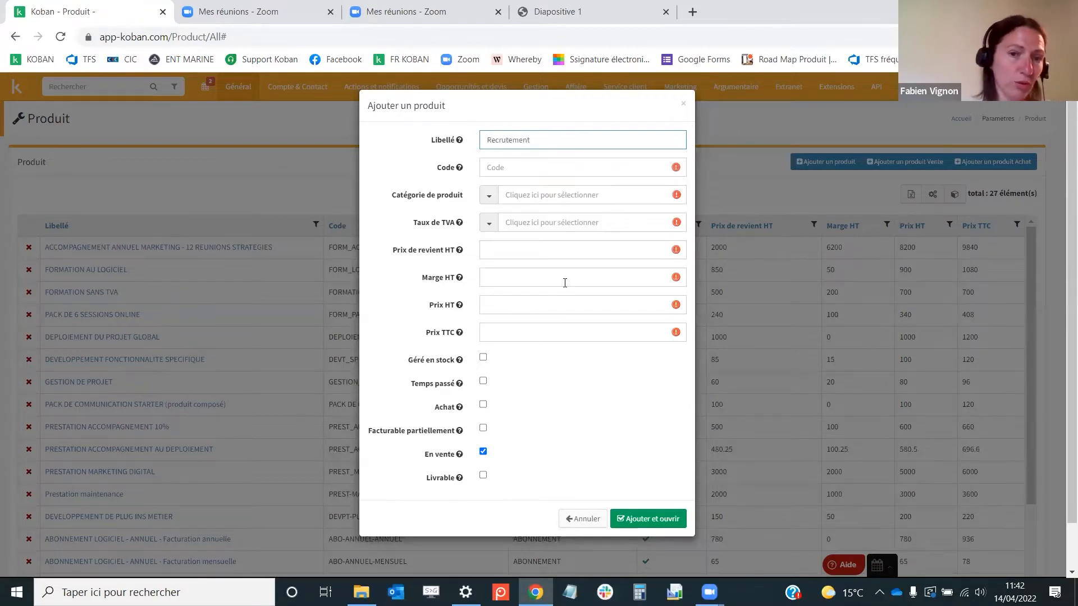
# Set the product code to Recrutement
pyautogui.click(550, 168)
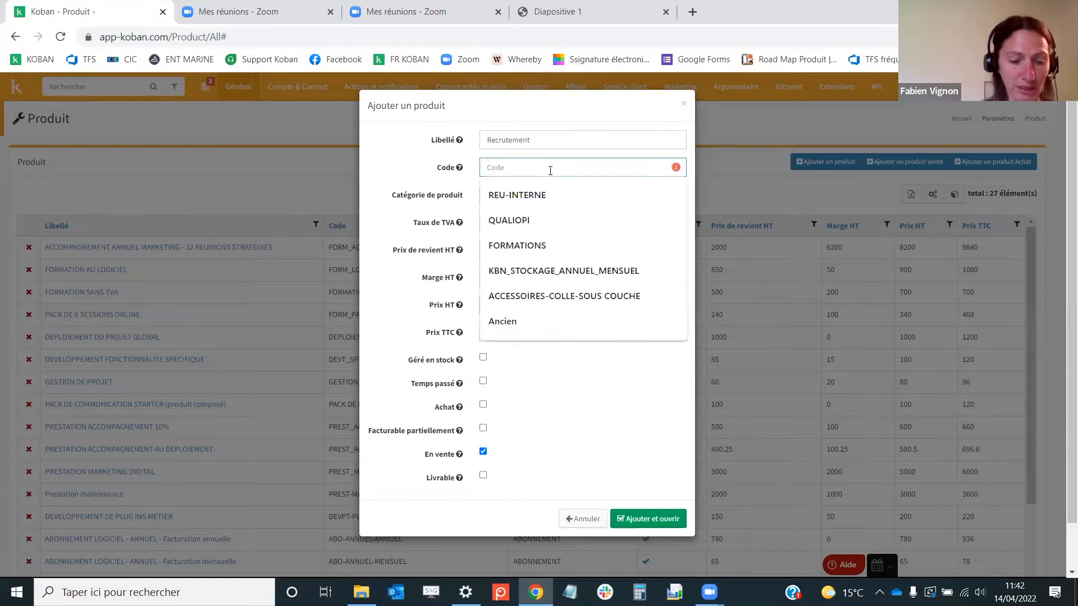
pyautogui.write('Rzcrutement')
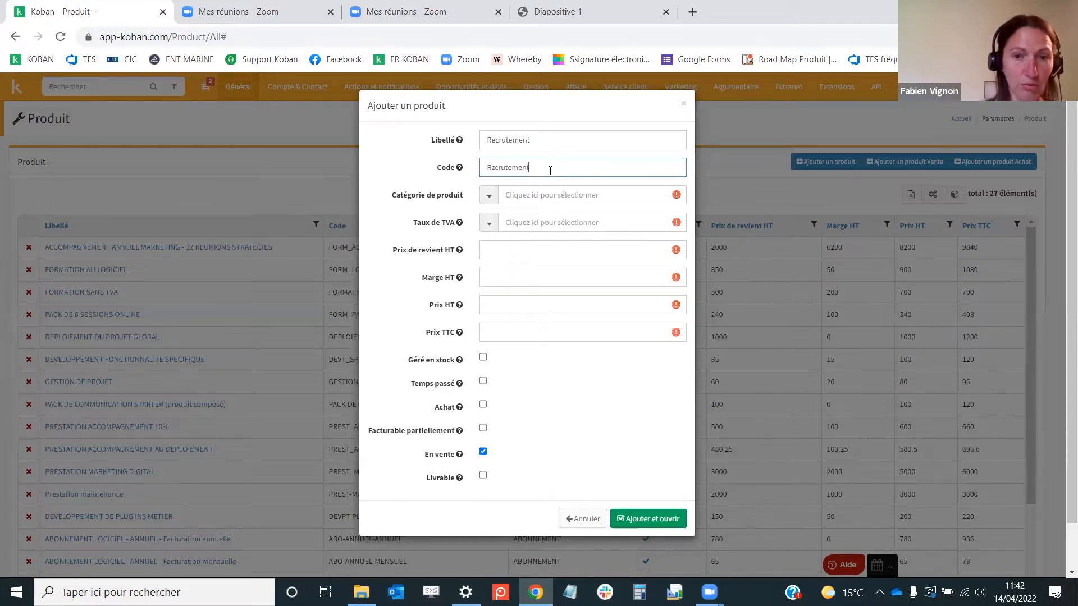
pyautogui.click(494, 167)
pyautogui.press('BackSpace')
pyautogui.write('e')
# Set the product category to PRESTATION and the VAT rate to 20%
pyautogui.click(523, 194)
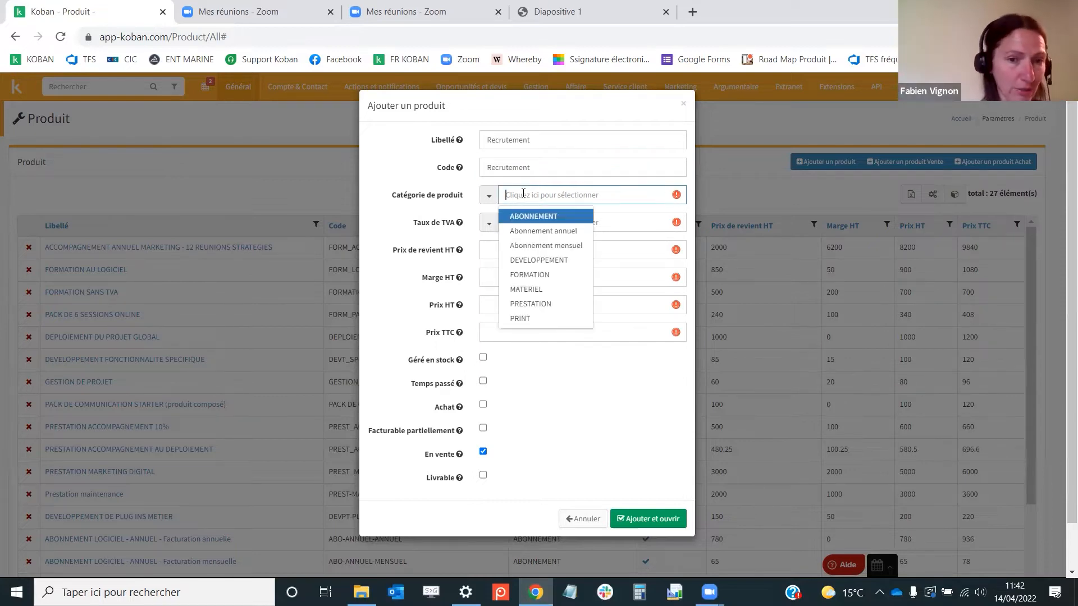
pyautogui.click(532, 304)
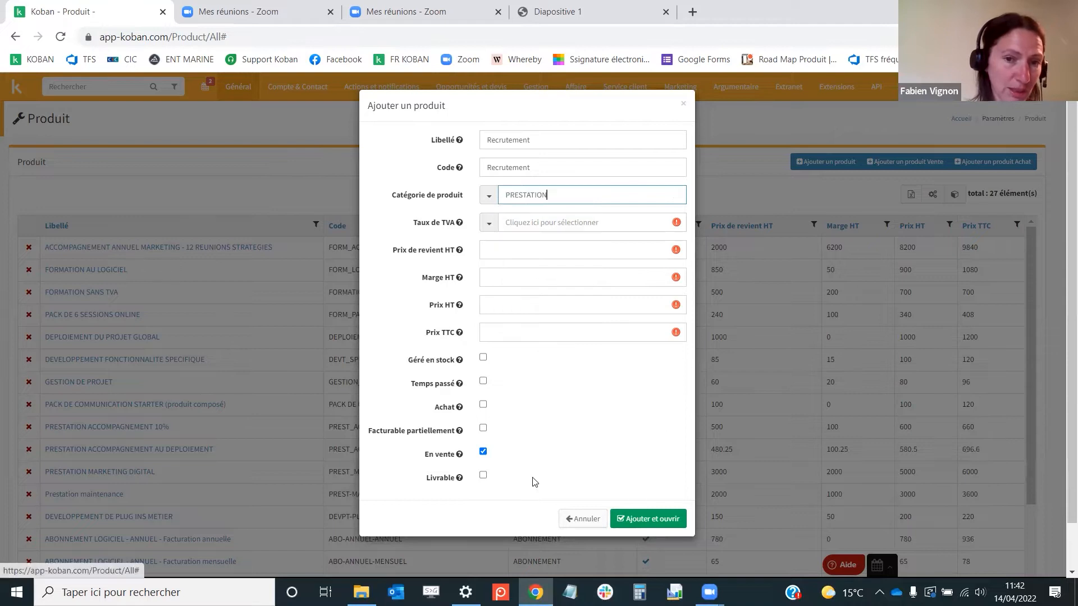
pyautogui.click(512, 223)
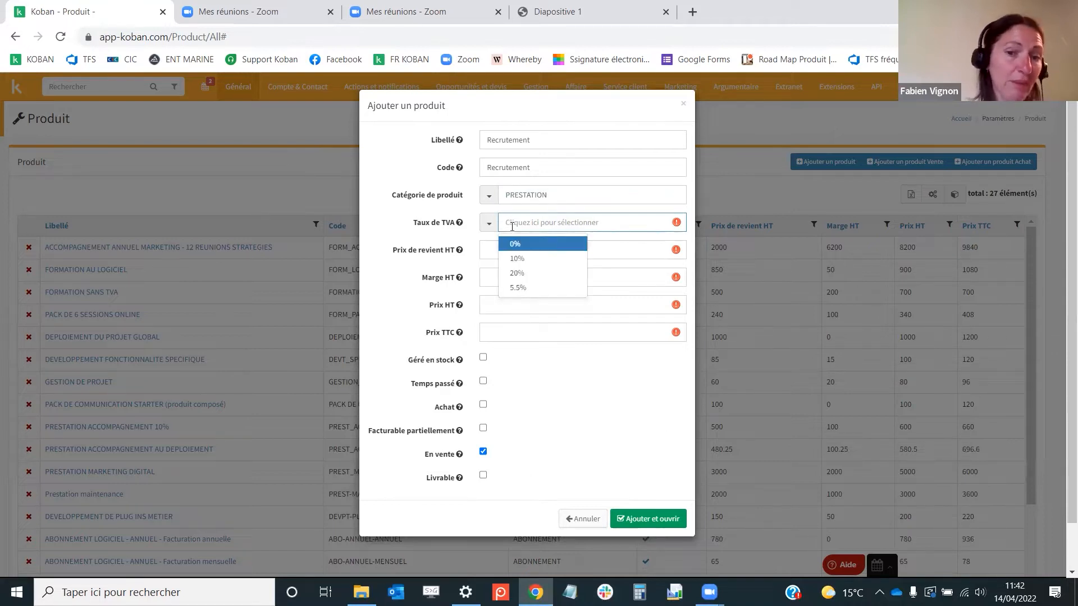
pyautogui.click(517, 273)
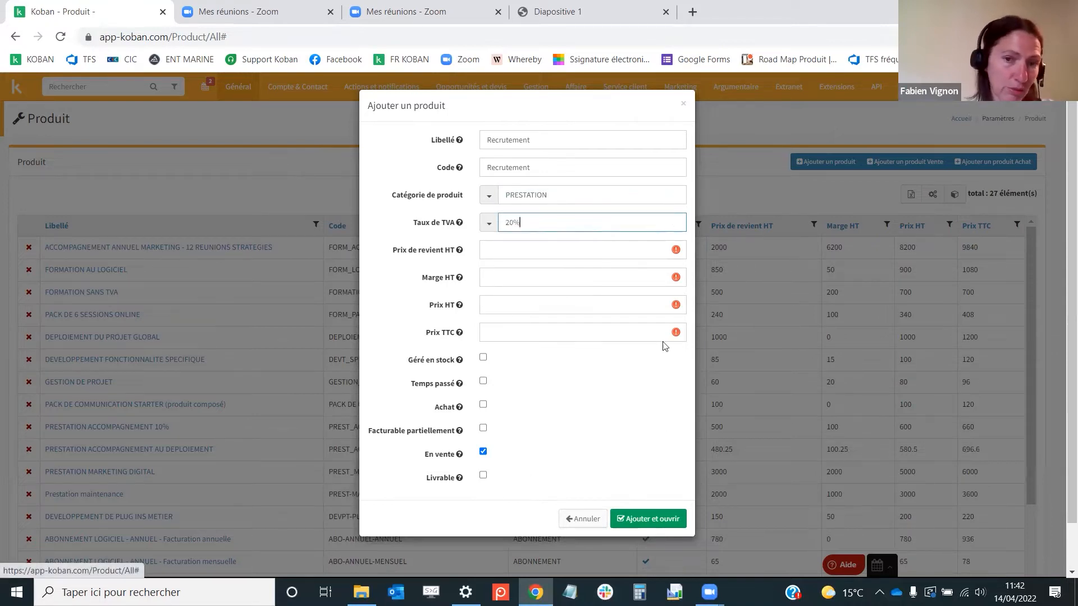
# Enter a cost price excl. VAT of 450 and a selling price excl. VAT of 800
pyautogui.click(518, 247)
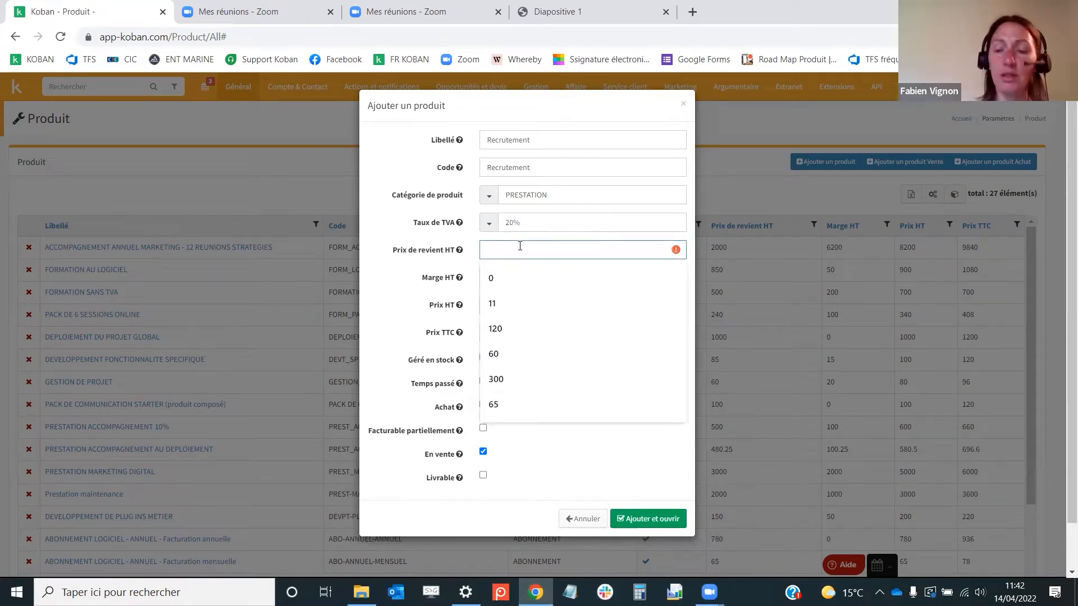
pyautogui.write('450')
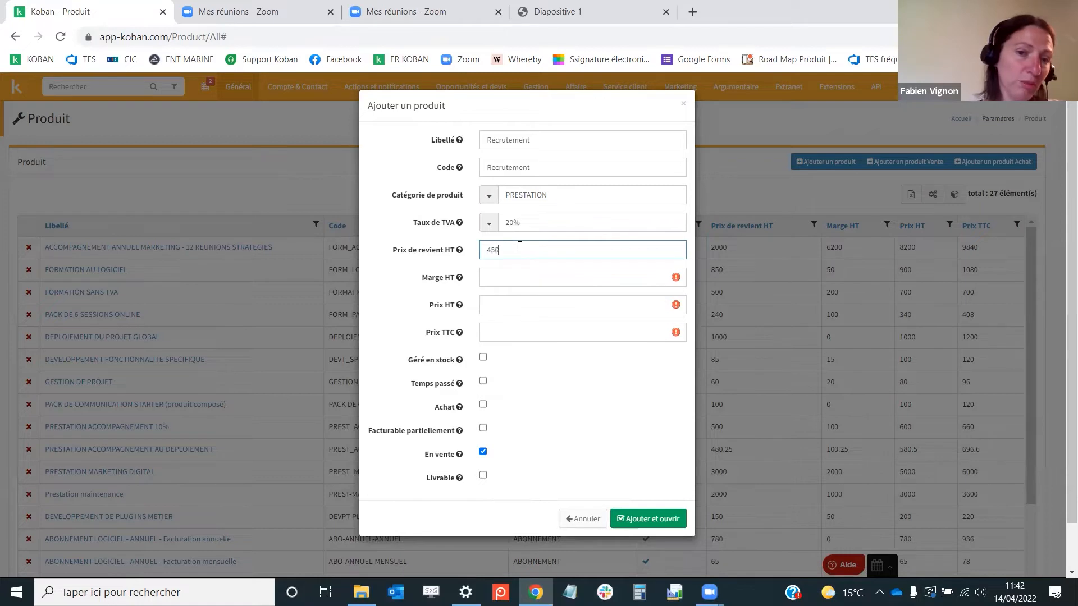
pyautogui.click(392, 289)
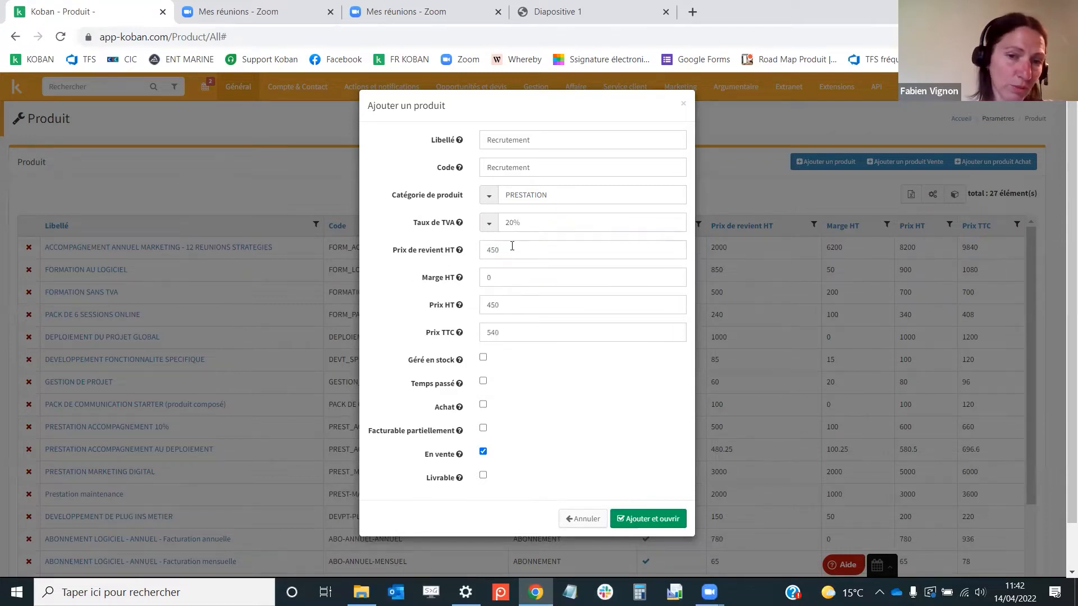
pyautogui.moveTo(531, 303); pyautogui.dragTo(471, 311)
pyautogui.write('800')
pyautogui.click(404, 308)
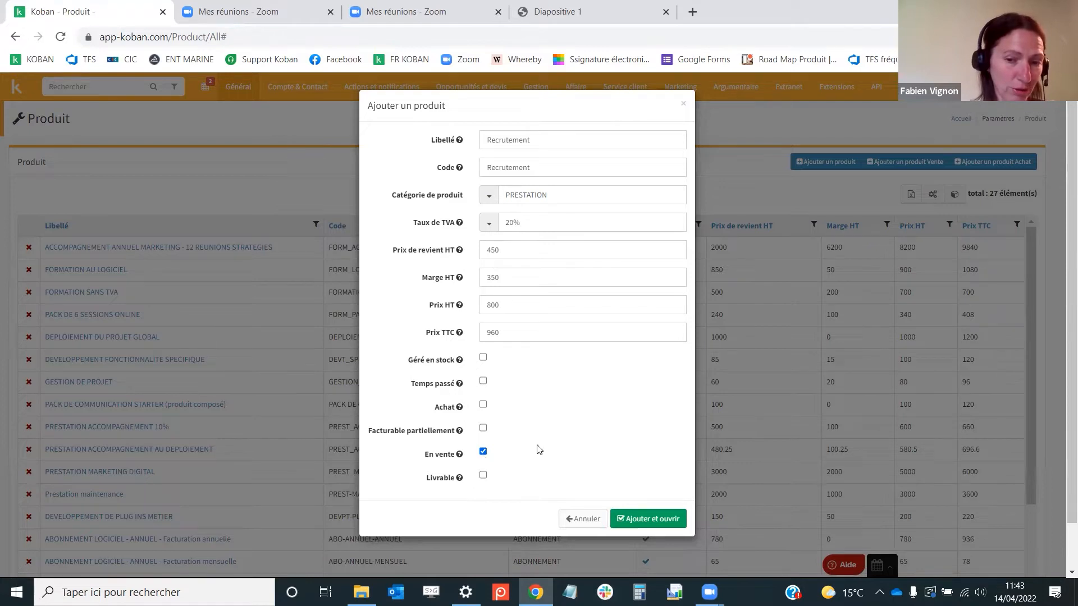
# Add the product and open its record, setting its unit to FORFAIT
pyautogui.click(649, 518)
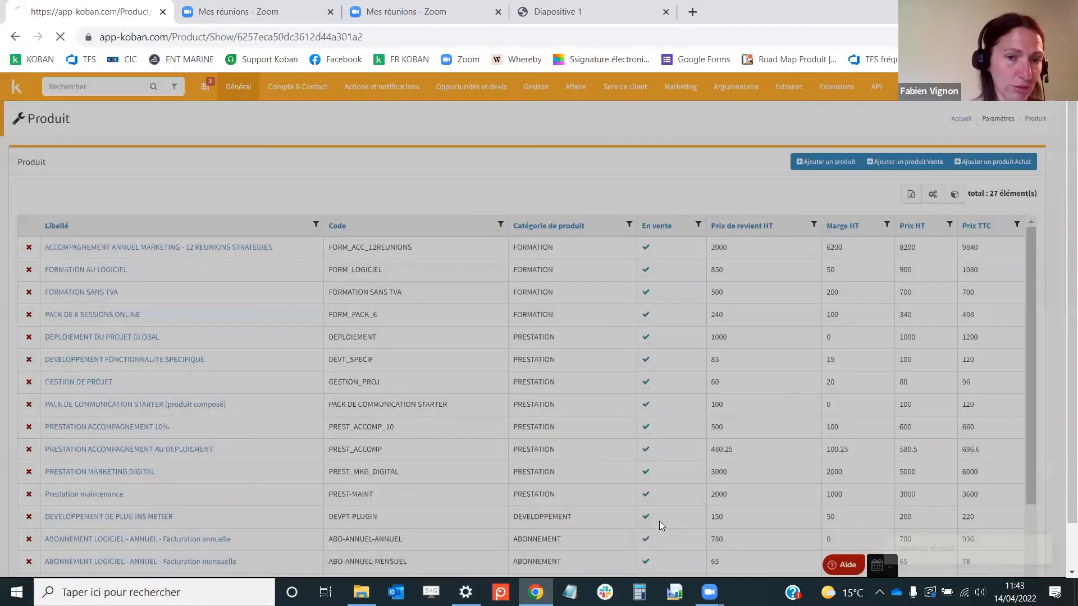
pyautogui.scroll(-4, 566, 314)
pyautogui.scroll(4, 565, 313)
pyautogui.scroll(-3, 565, 314)
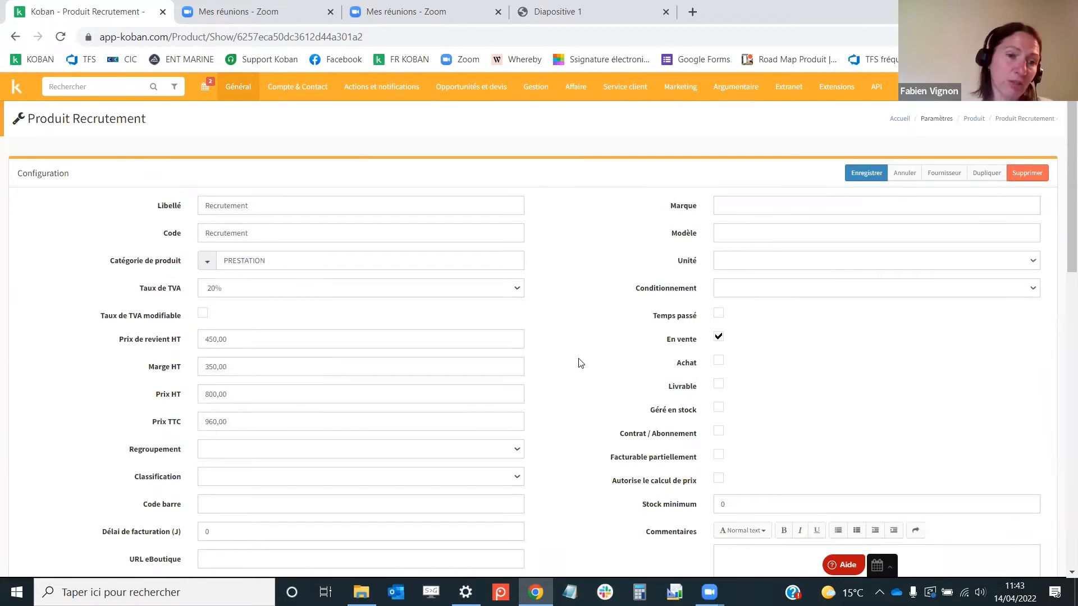
pyautogui.click(733, 261)
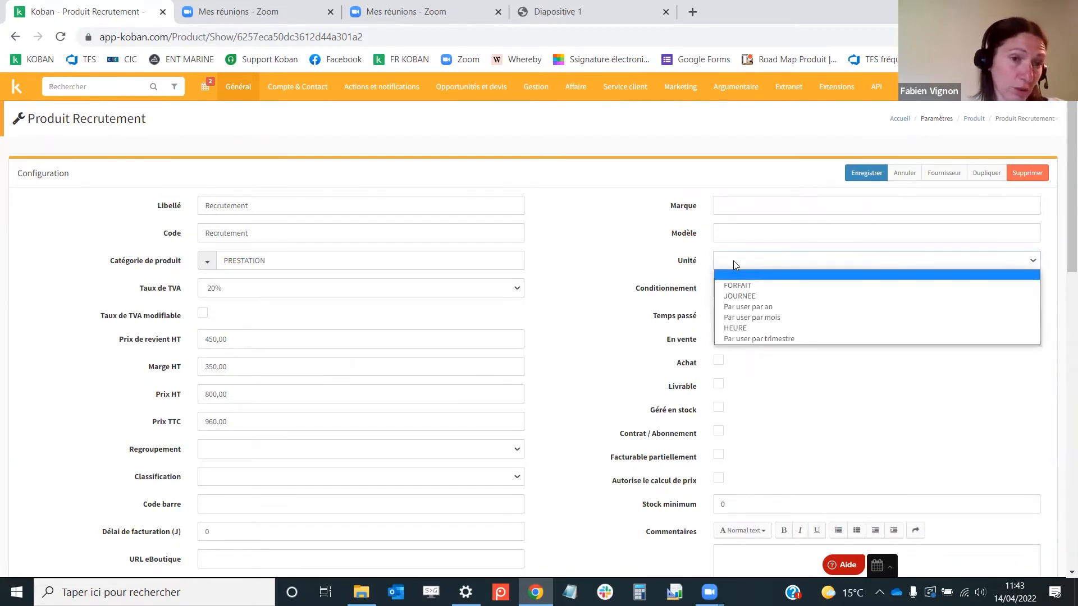
pyautogui.click(739, 286)
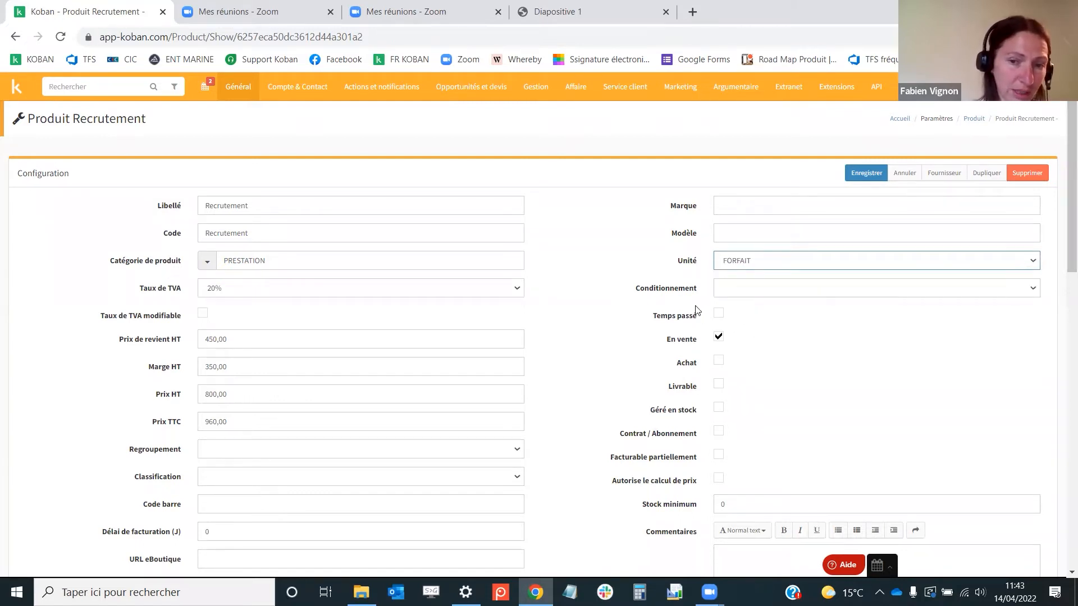
# Add the comment Prestation avec 2 réunions intermédiaires to the product
pyautogui.scroll(-2, 861, 508)
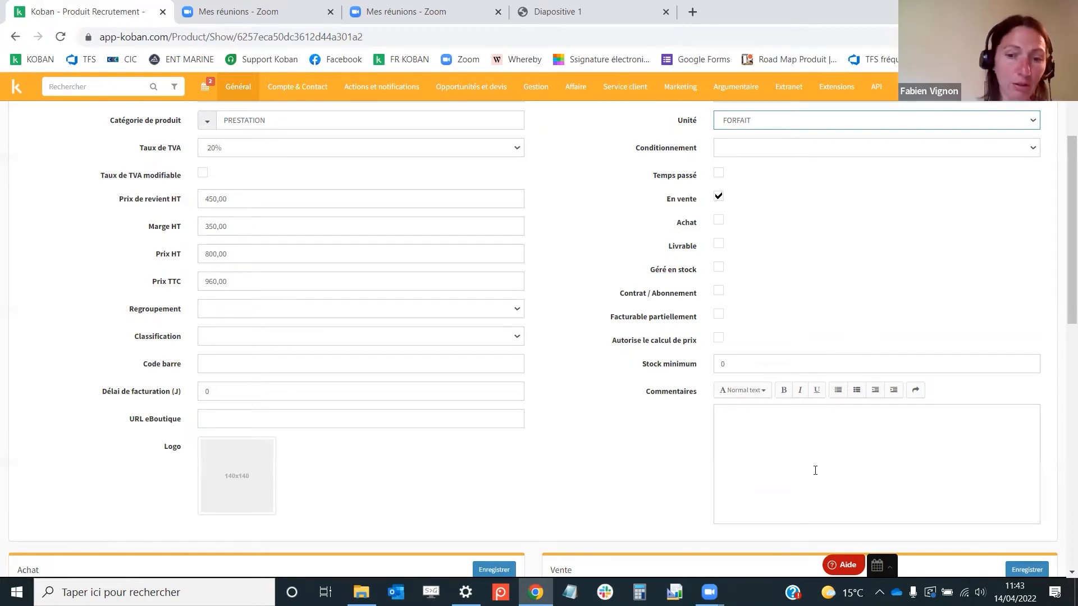
pyautogui.click(765, 446)
pyautogui.write('Prestation avec 2 réunions intremédiaires')
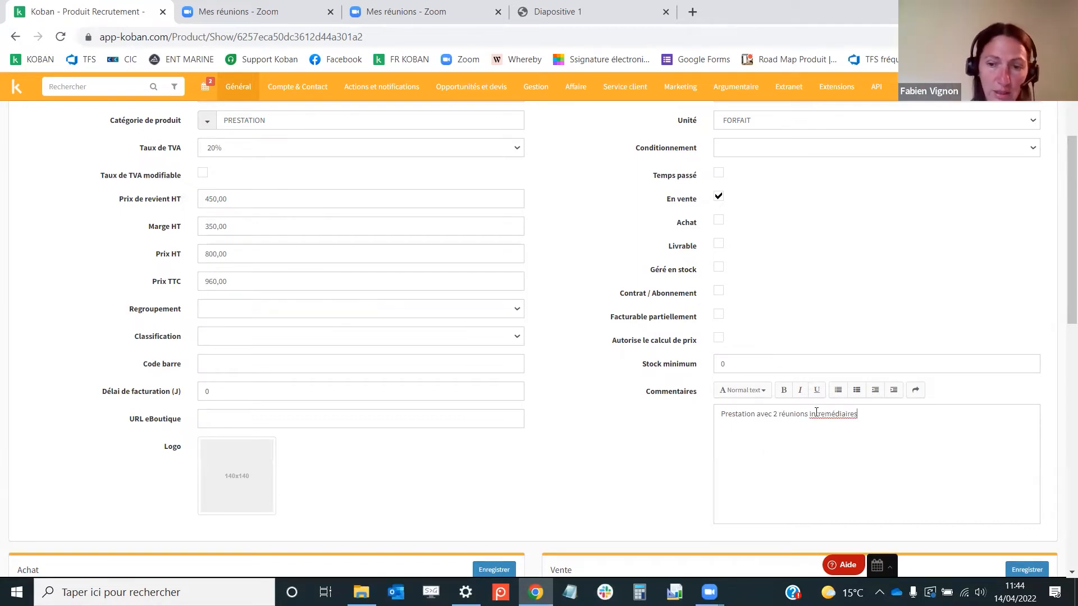
pyautogui.press('BackSpace')
pyautogui.press('BackSpace')
pyautogui.write('er')
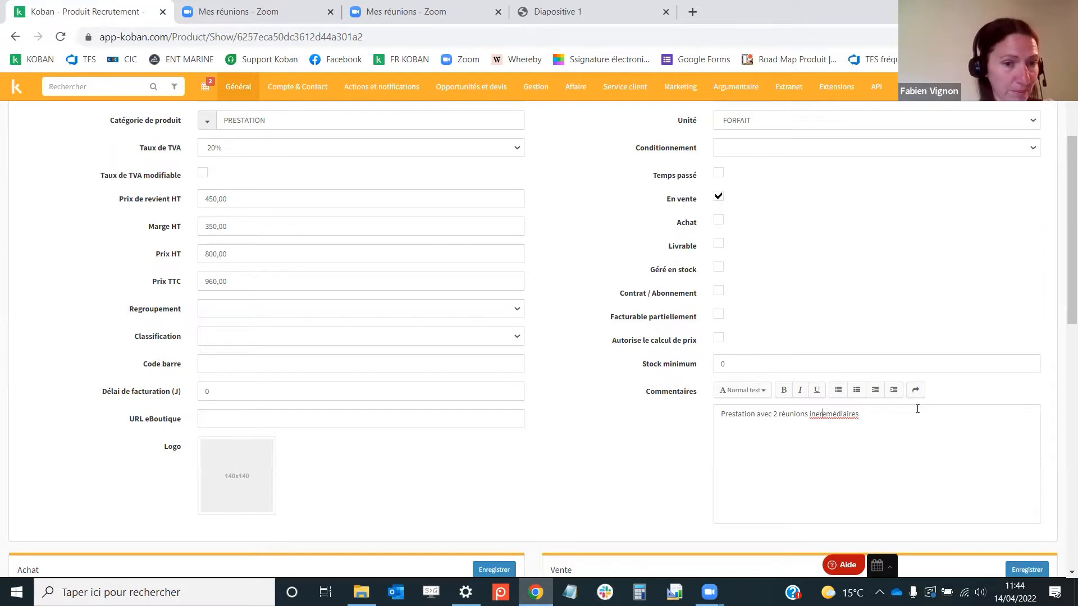
# Make the product's VAT rate modifiable and save the Recrutement product
pyautogui.scroll(3, 529, 433)
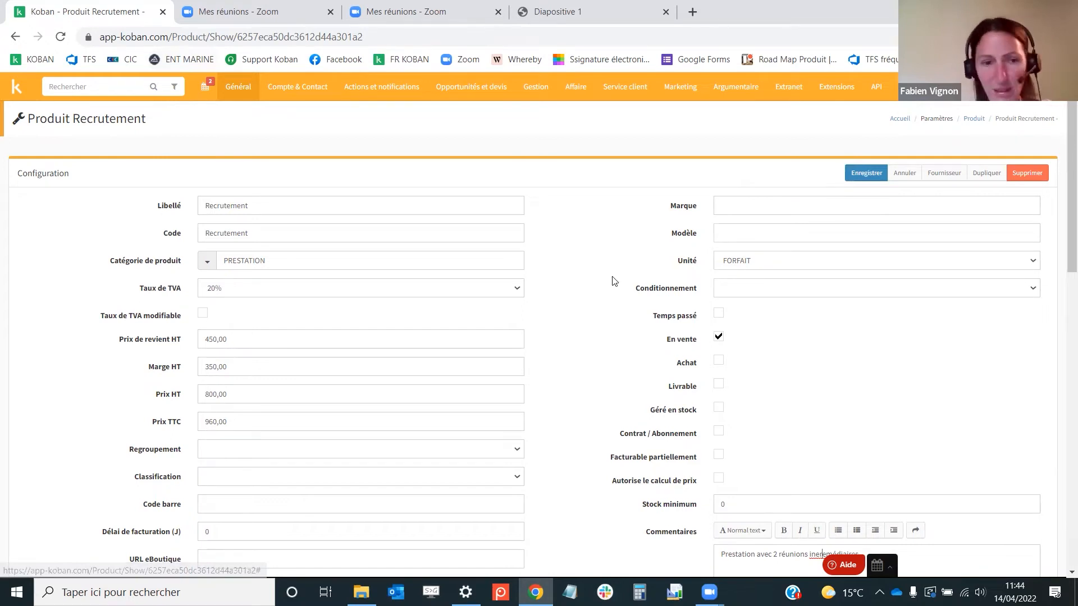
pyautogui.scroll(-1, 488, 331)
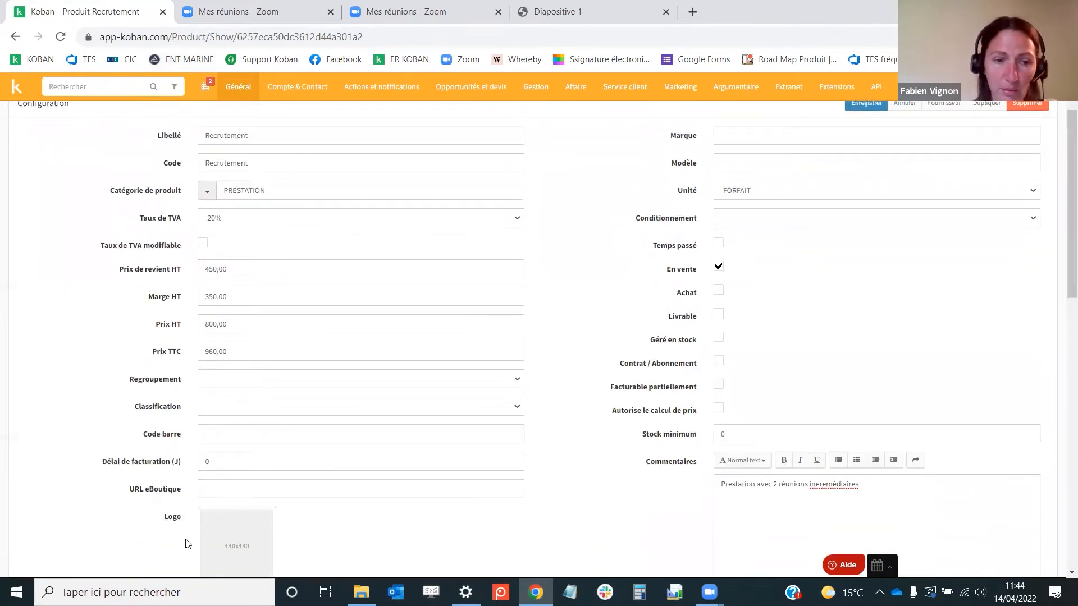
pyautogui.scroll(1, 417, 247)
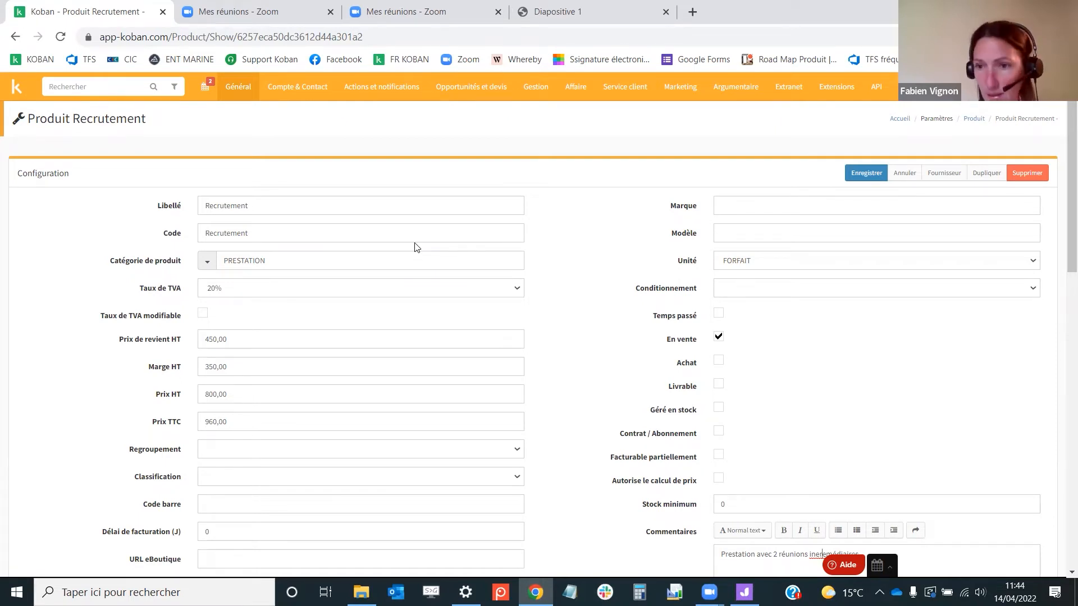
pyautogui.click(202, 315)
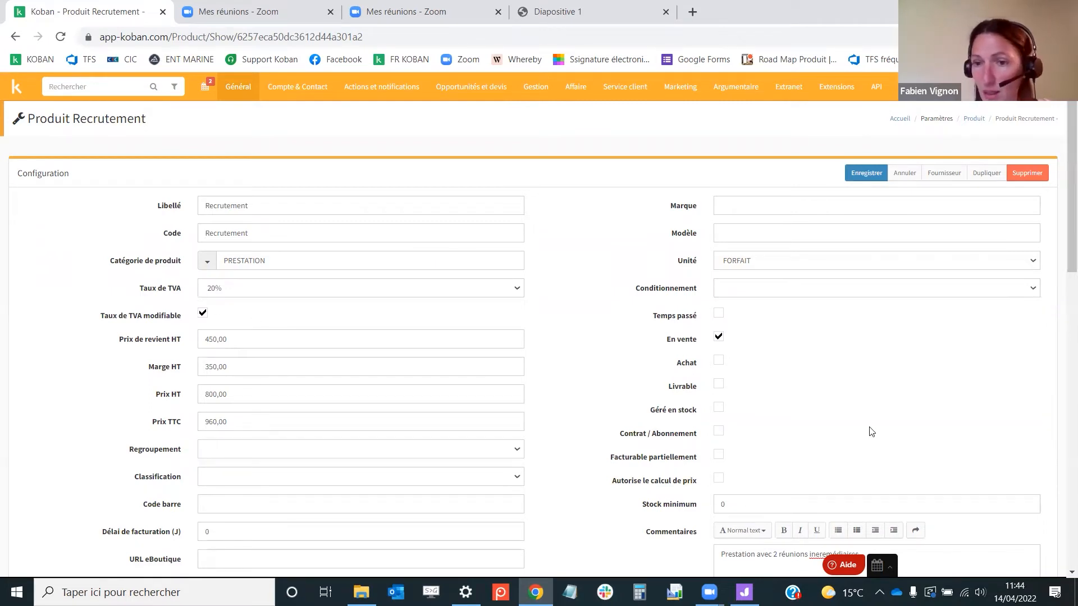
pyautogui.click(841, 211)
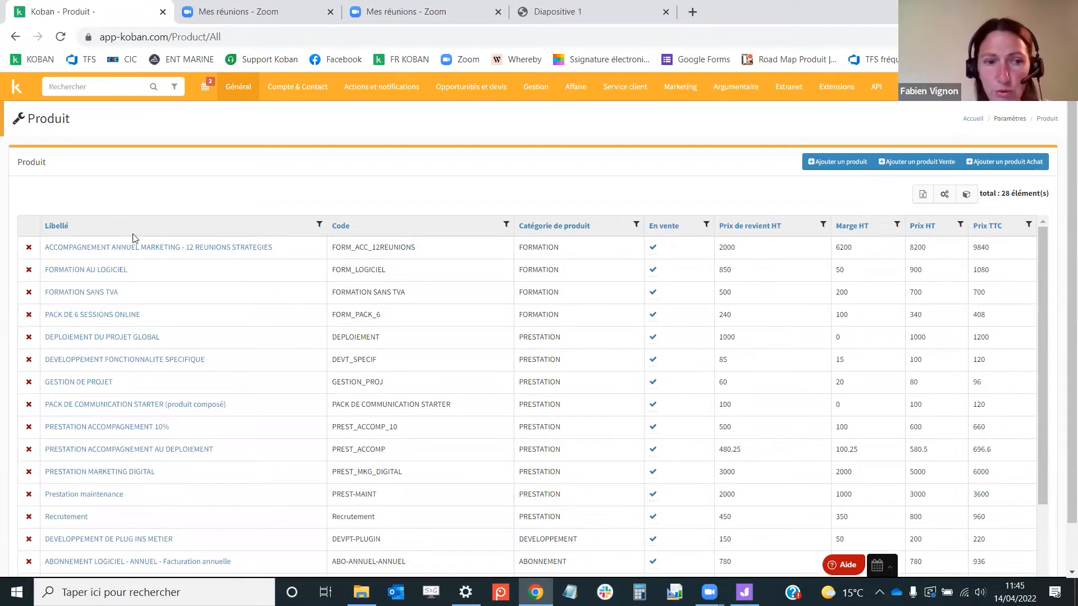
# Open the FORMATION AU LOGICIEL product record to review its settings
pyautogui.click(86, 274)
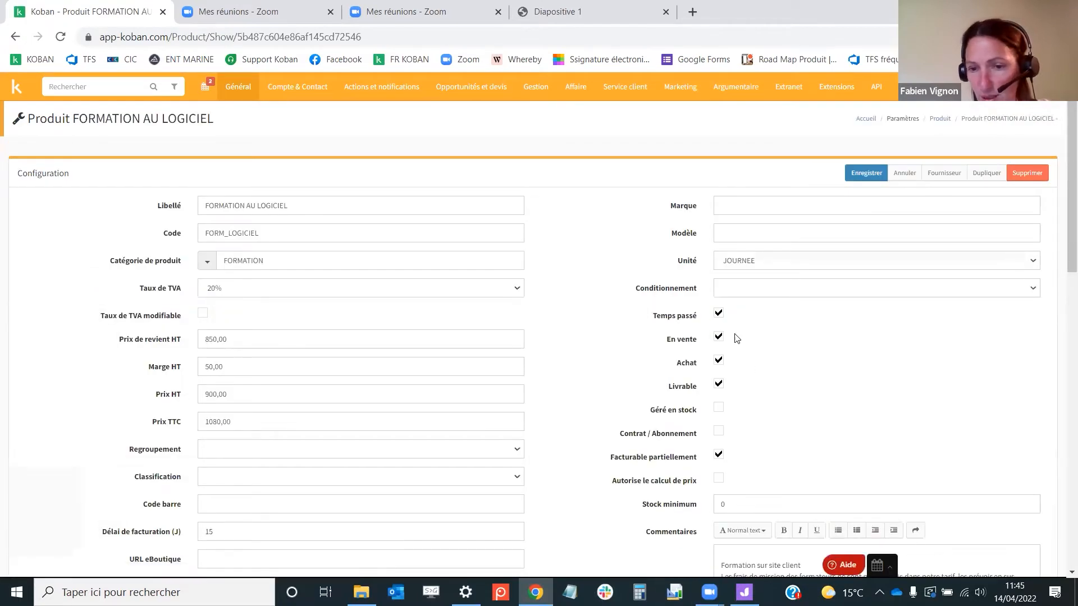
pyautogui.click(866, 174)
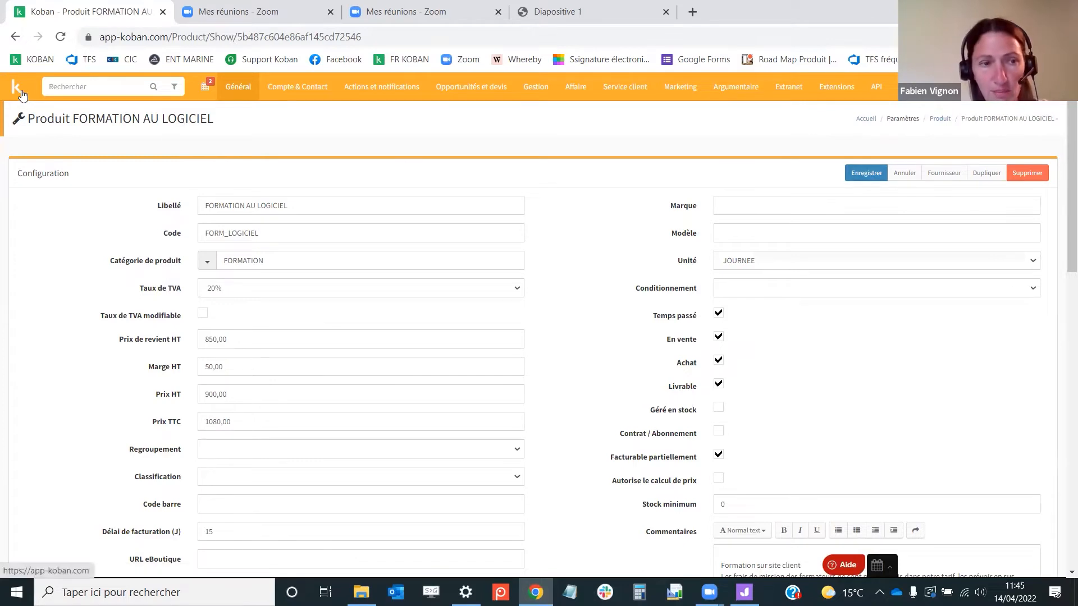
# Consult the presentation slide on creating quotes, then return to the dashboard
pyautogui.click(545, 17)
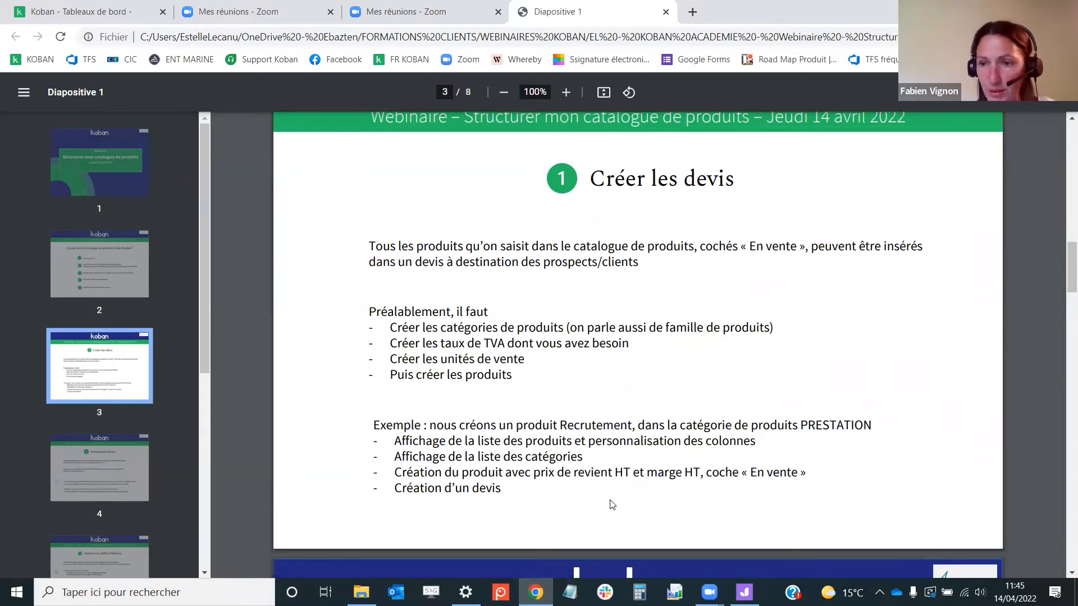
pyautogui.click(121, 14)
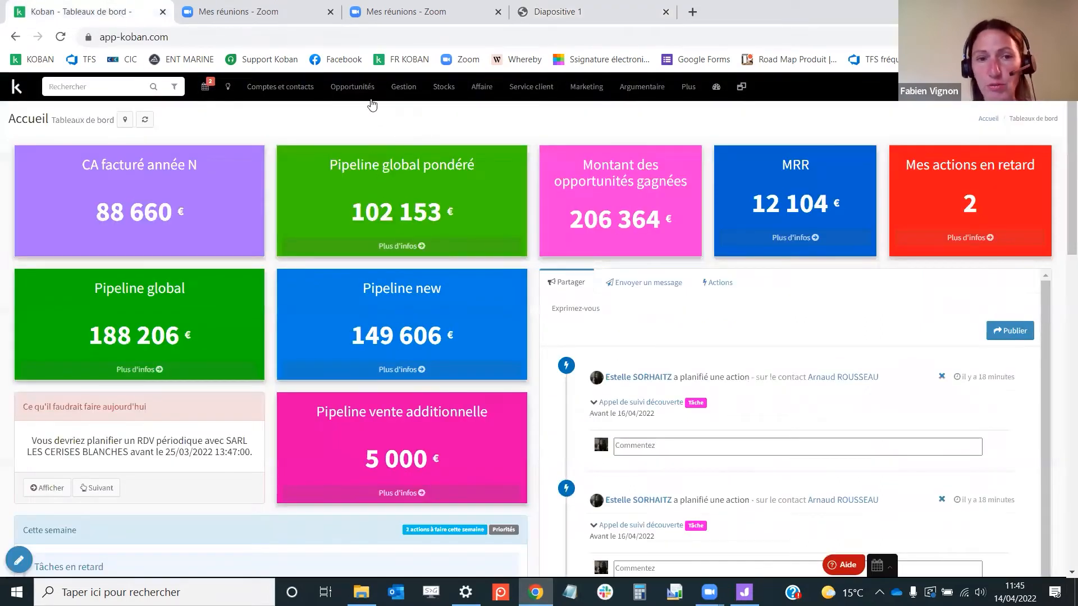
# Create a new opportunity titled Recrutement d'un plombier for the account ESPACE LA CORDEE
pyautogui.moveTo(364, 89)
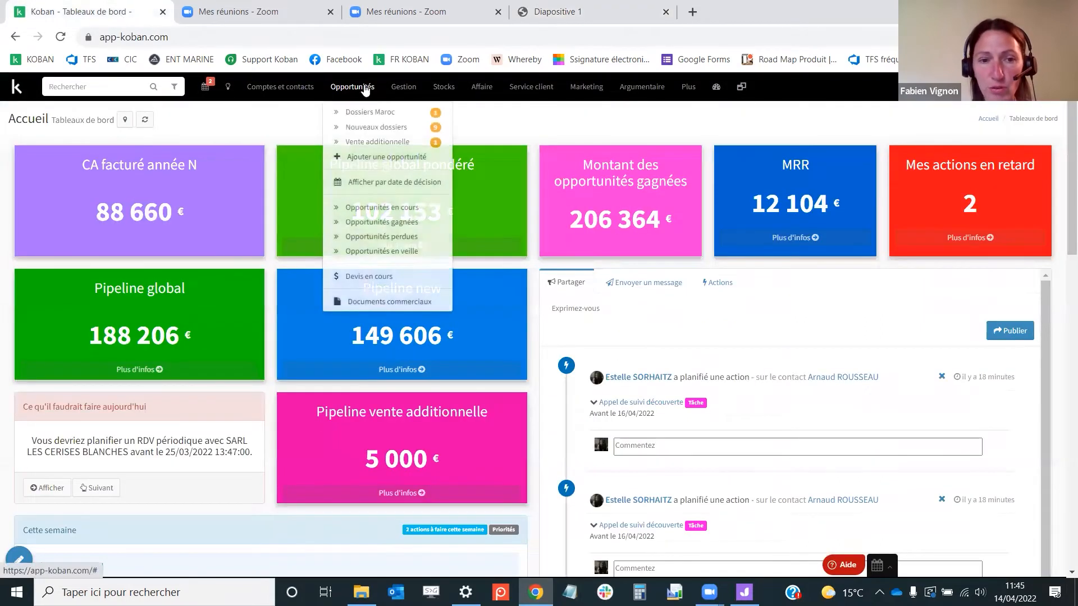
pyautogui.click(376, 158)
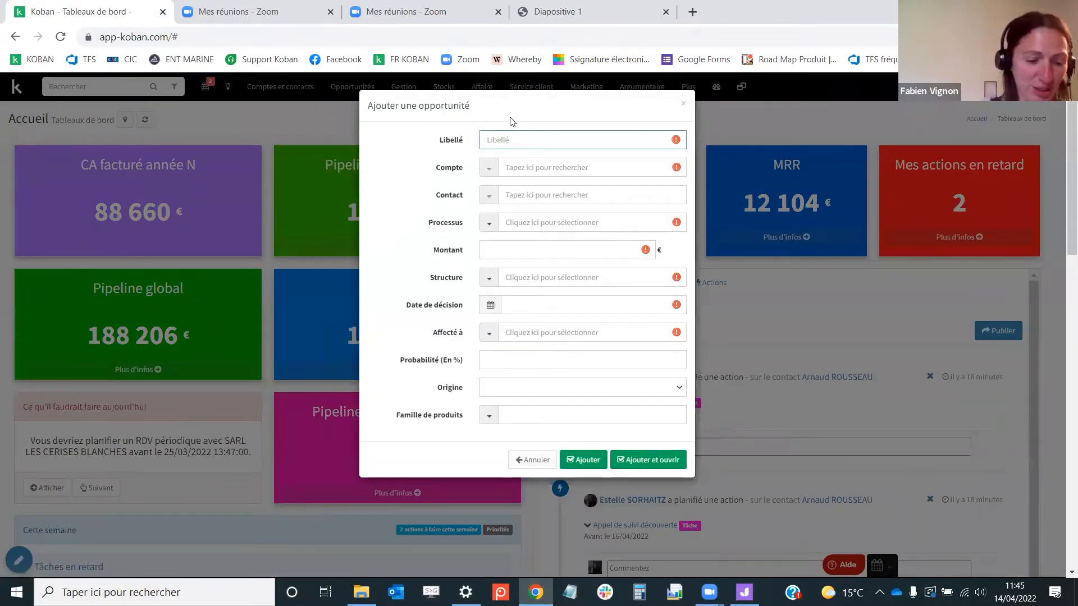
pyautogui.write('Recruteme')
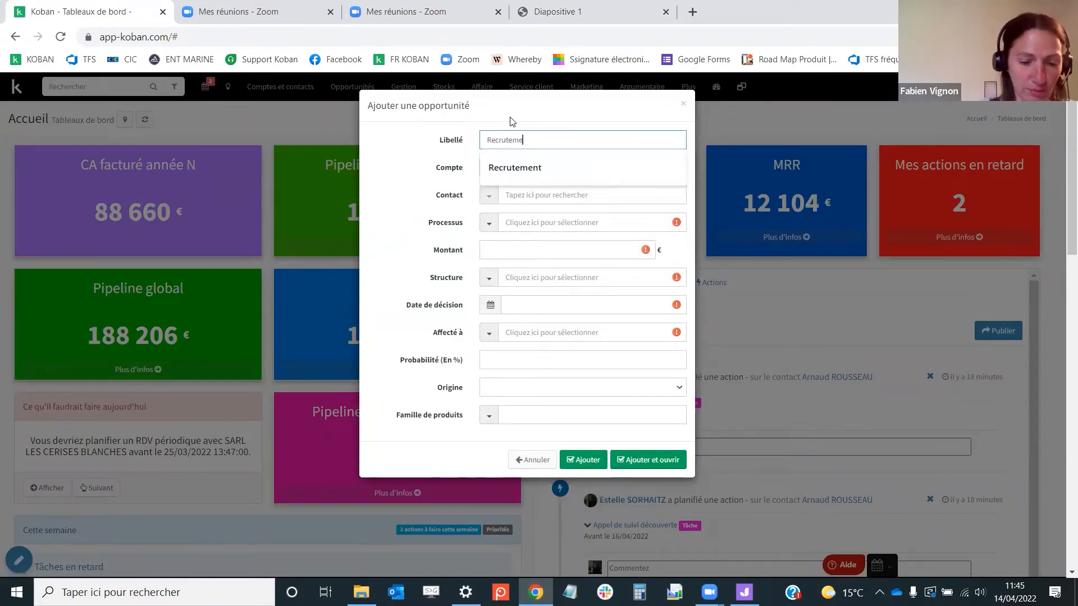
pyautogui.write("nt d'un plom")
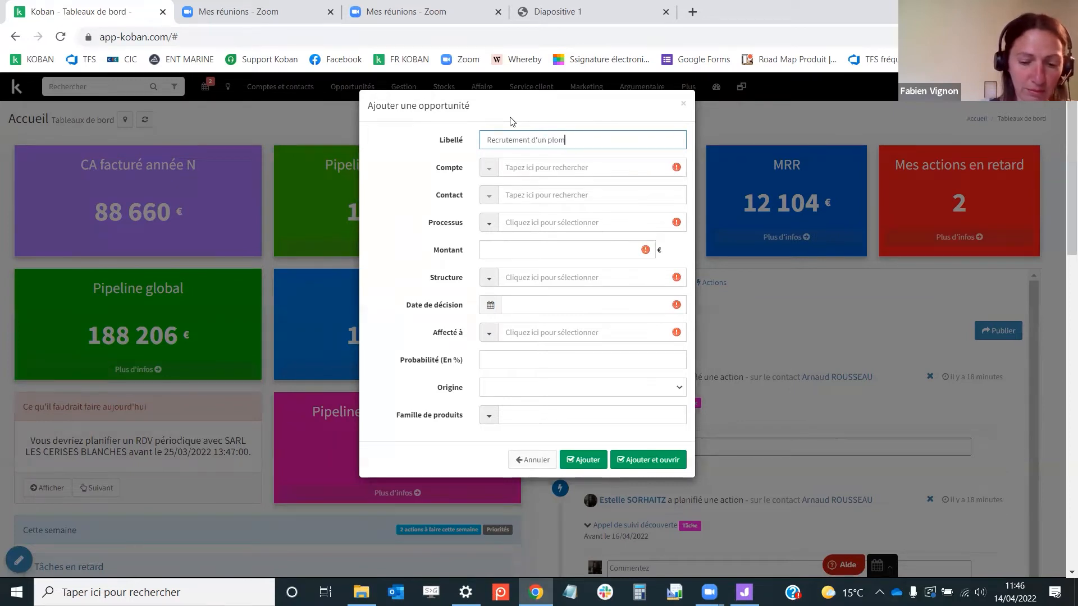
pyautogui.write('bier')
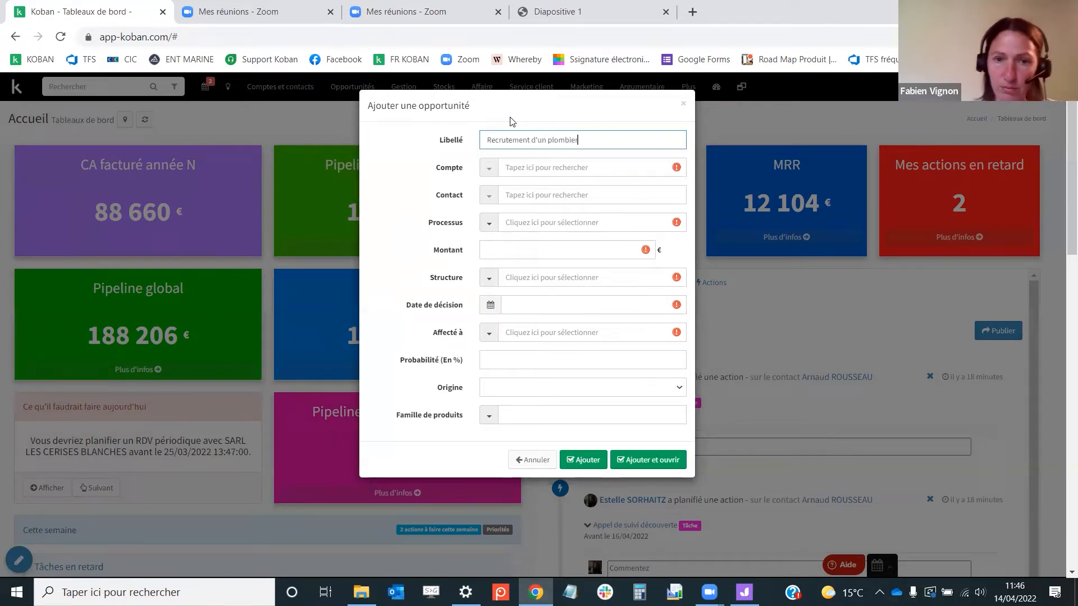
pyautogui.click(520, 168)
pyautogui.write('cor')
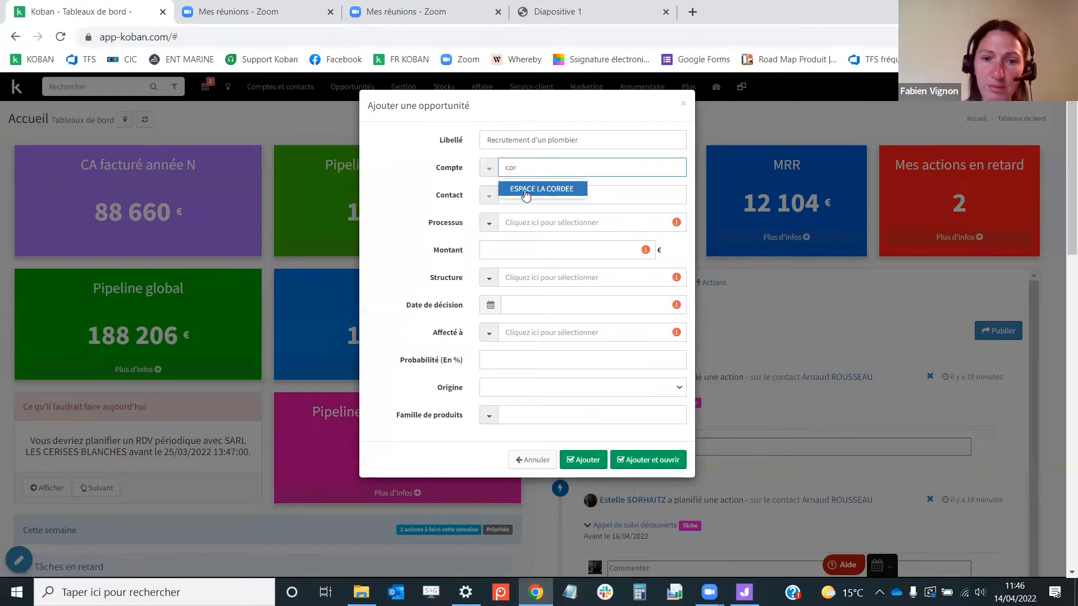
pyautogui.click(526, 190)
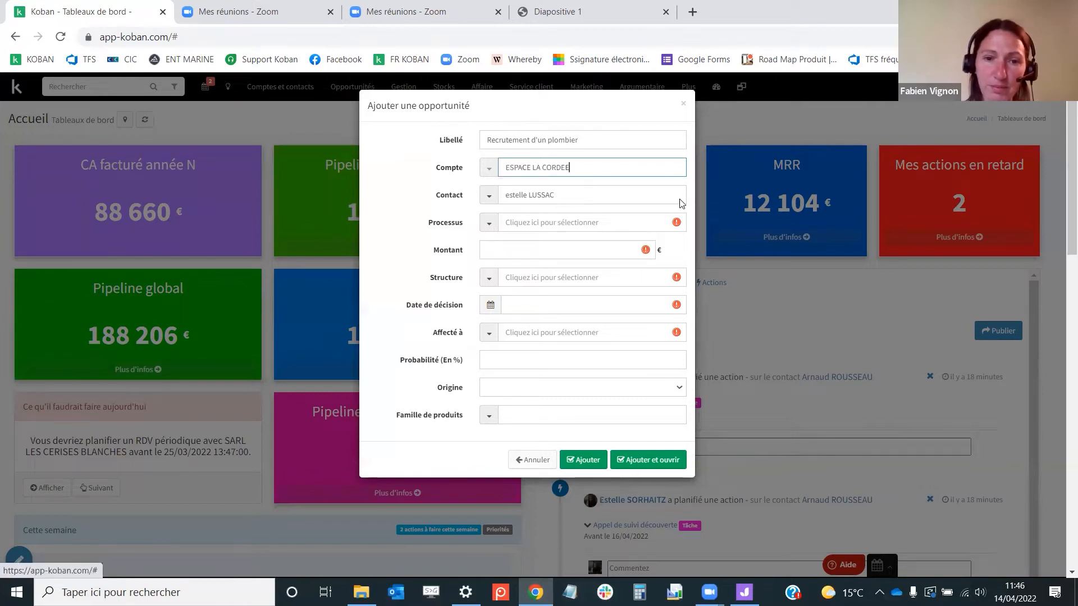
# Set the opportunity's process to Vente additionnelle and its amount to 800 €
pyautogui.click(537, 221)
pyautogui.click(538, 273)
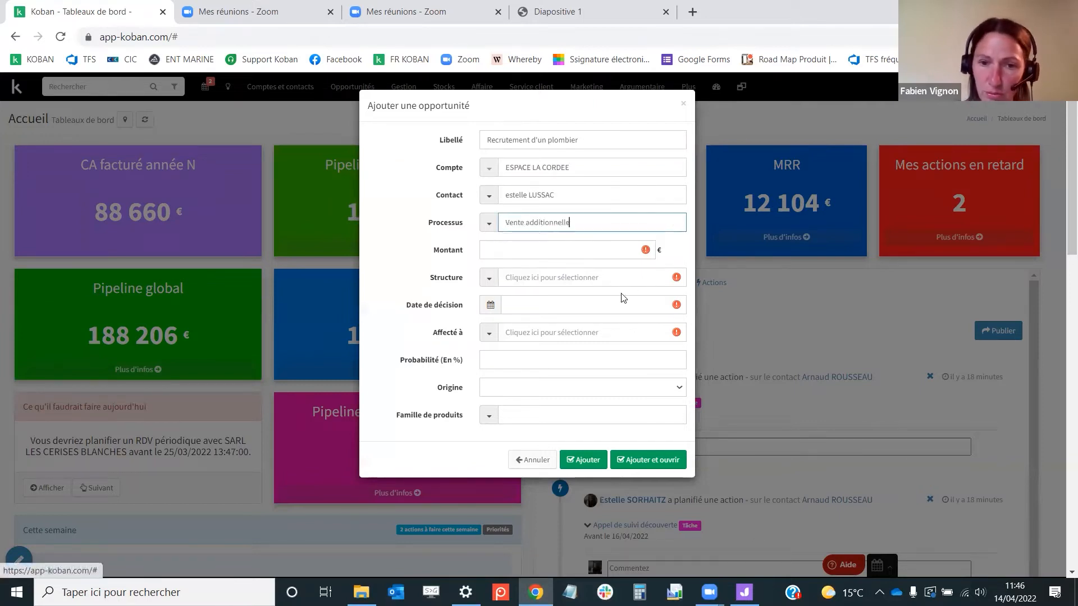
pyautogui.click(540, 251)
pyautogui.write('800')
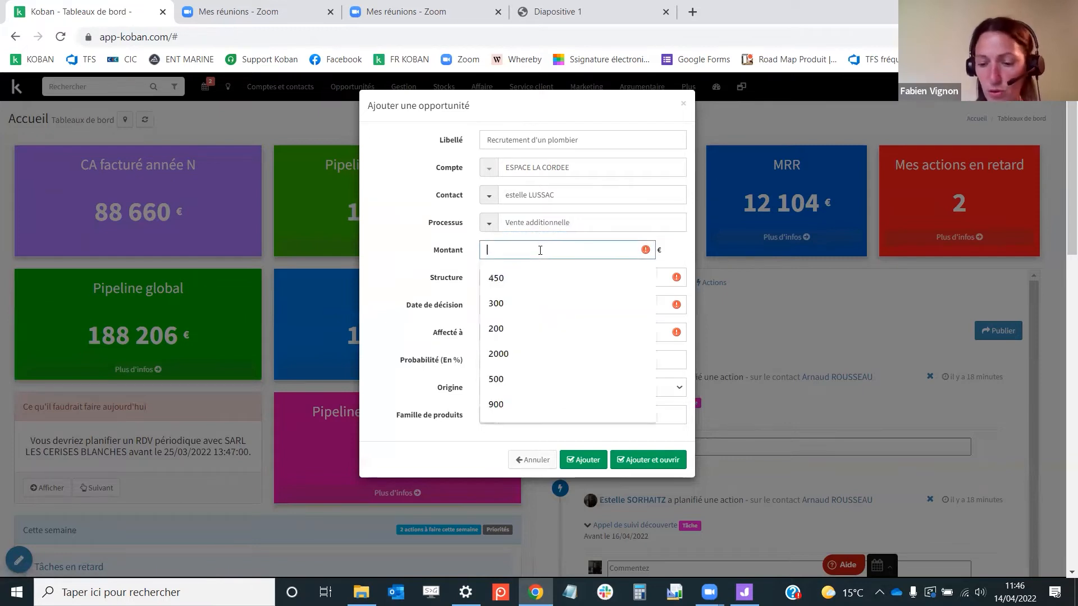
# Set the structure to SOCIETE INTERNATIONAL MULTISTRUCTURE and the decision date to 25/05/2022
pyautogui.click(536, 277)
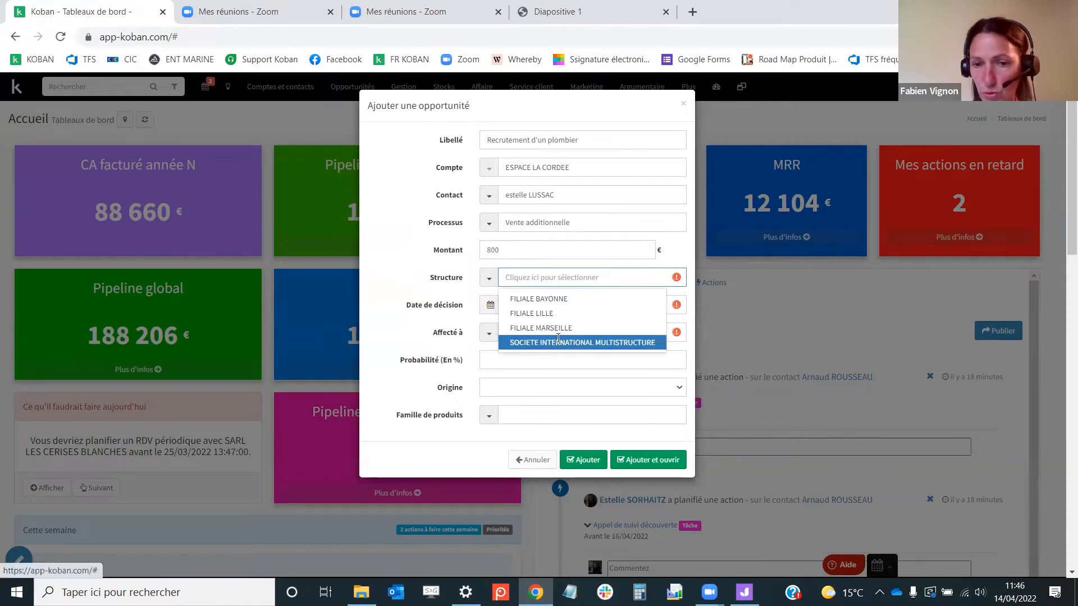
pyautogui.click(560, 343)
pyautogui.click(491, 306)
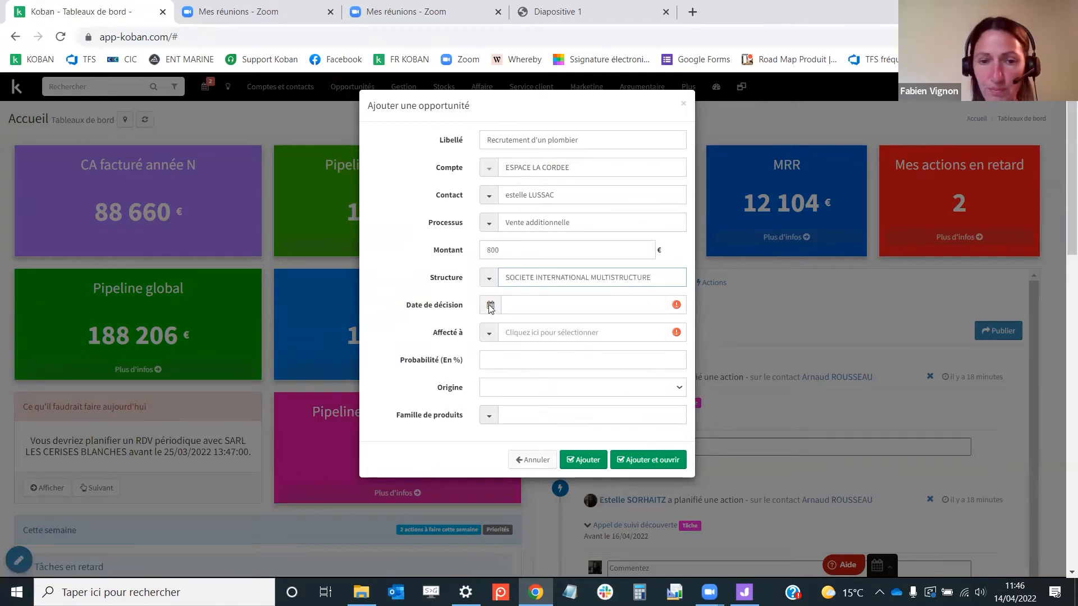
pyautogui.click(570, 324)
pyautogui.click(557, 426)
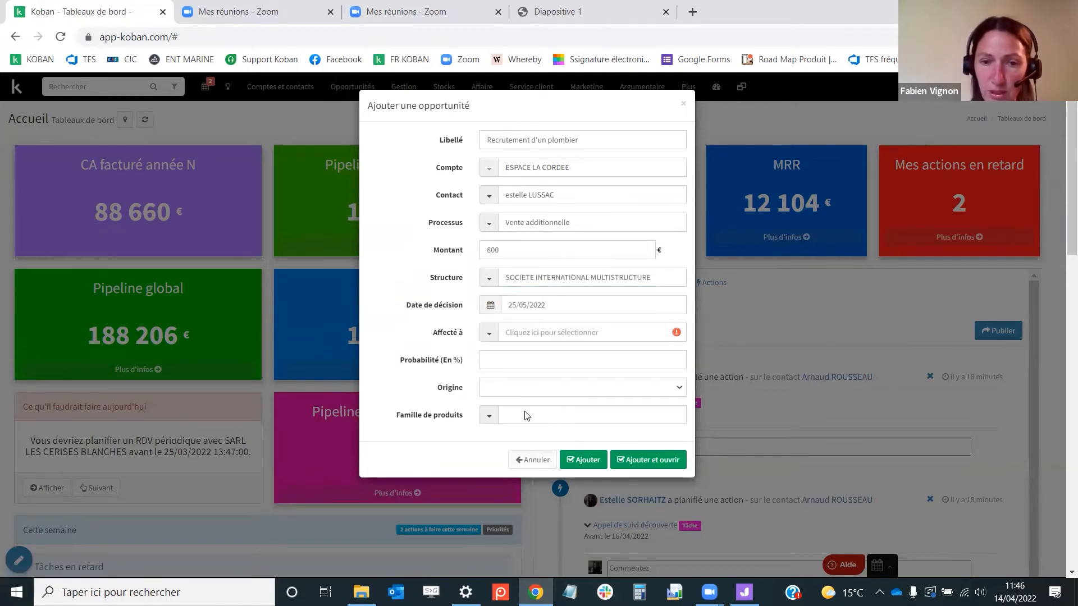
# Assign the opportunity to the current user and set its probability to 50 %
pyautogui.click(529, 333)
pyautogui.click(530, 351)
pyautogui.click(522, 359)
pyautogui.write('50')
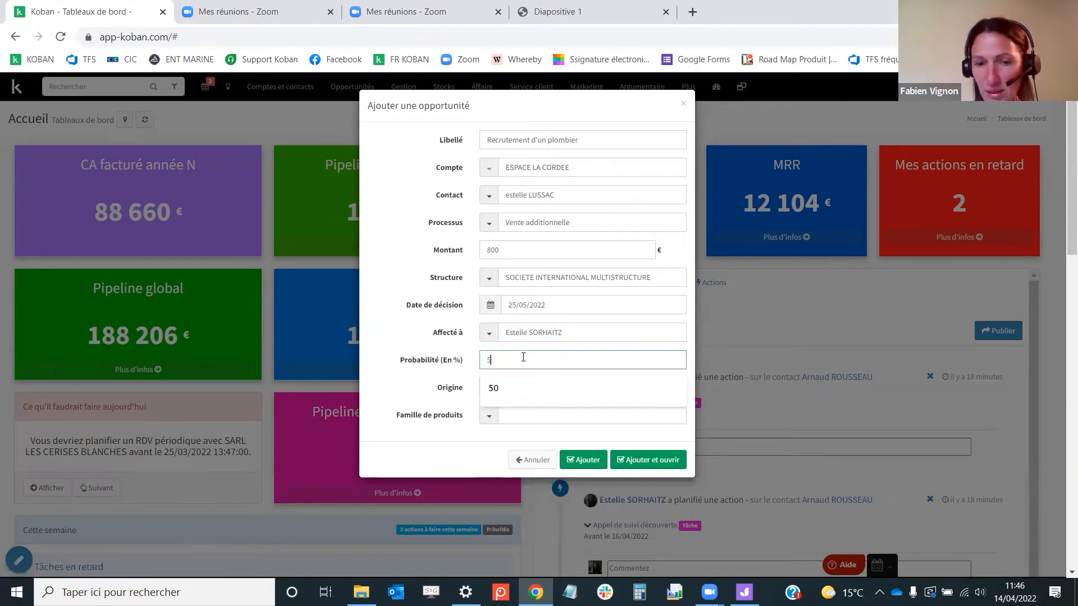
pyautogui.click(399, 376)
# Set the origin to Réseaux sociaux, then add the opportunity and open it
pyautogui.click(517, 385)
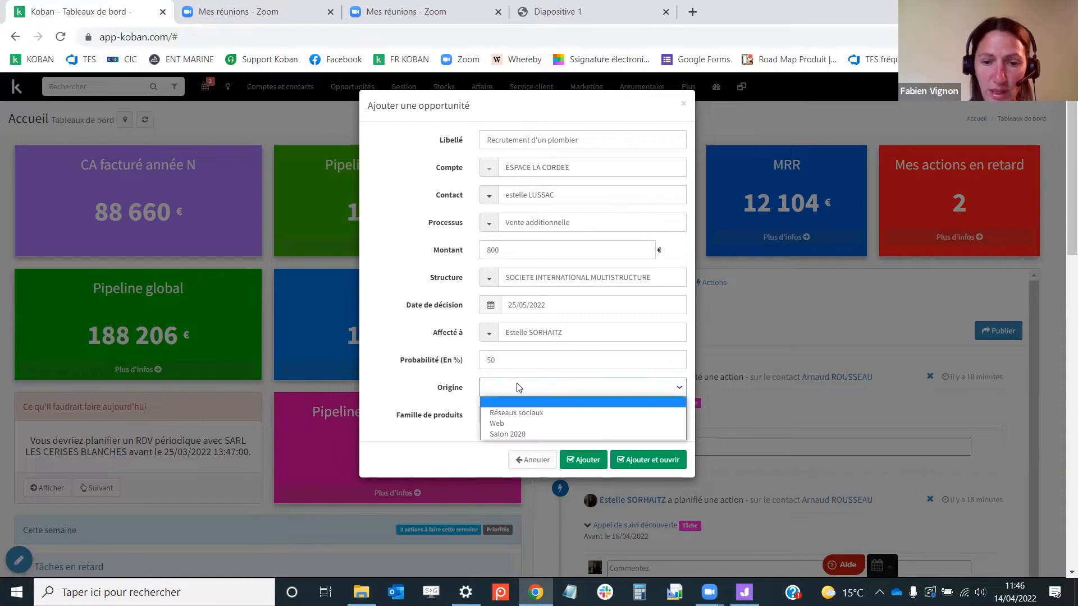
pyautogui.click(517, 411)
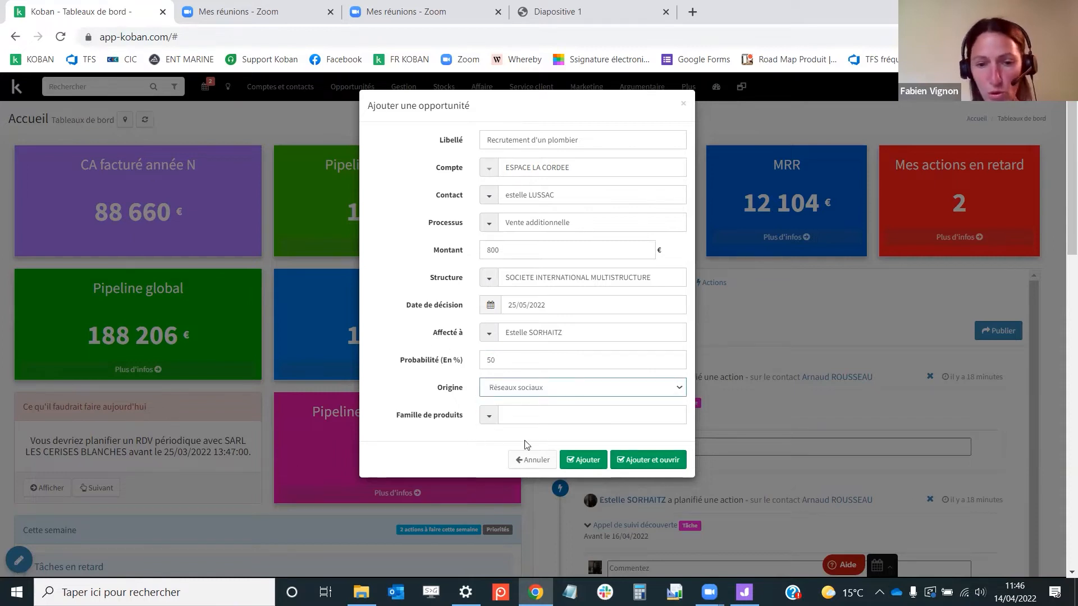
pyautogui.click(651, 463)
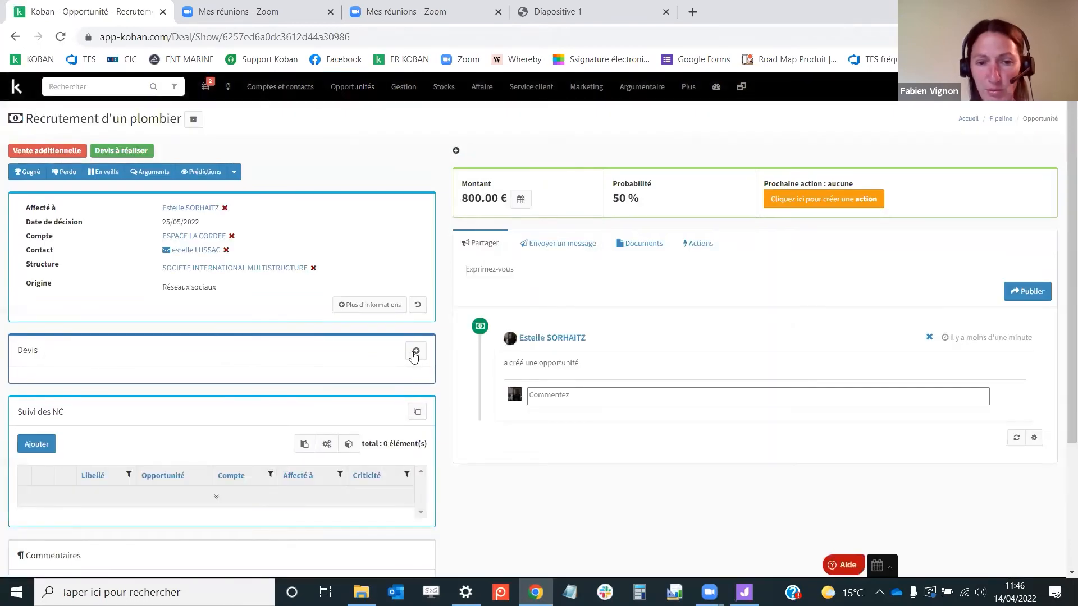
# Add a quote to the opportunity using the Devis Général document model and open it
pyautogui.click(414, 352)
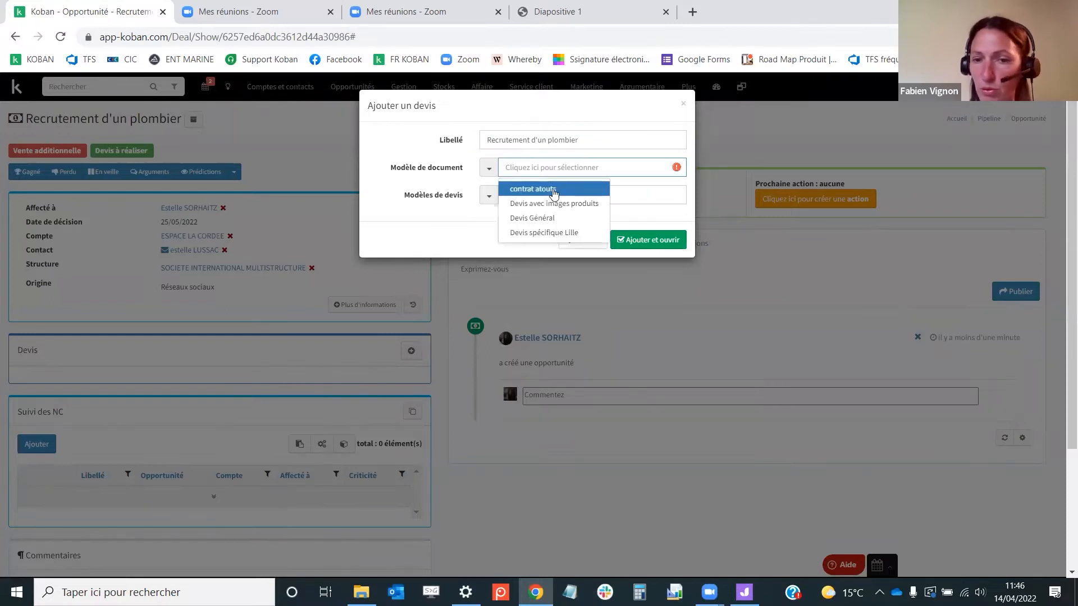
pyautogui.click(553, 217)
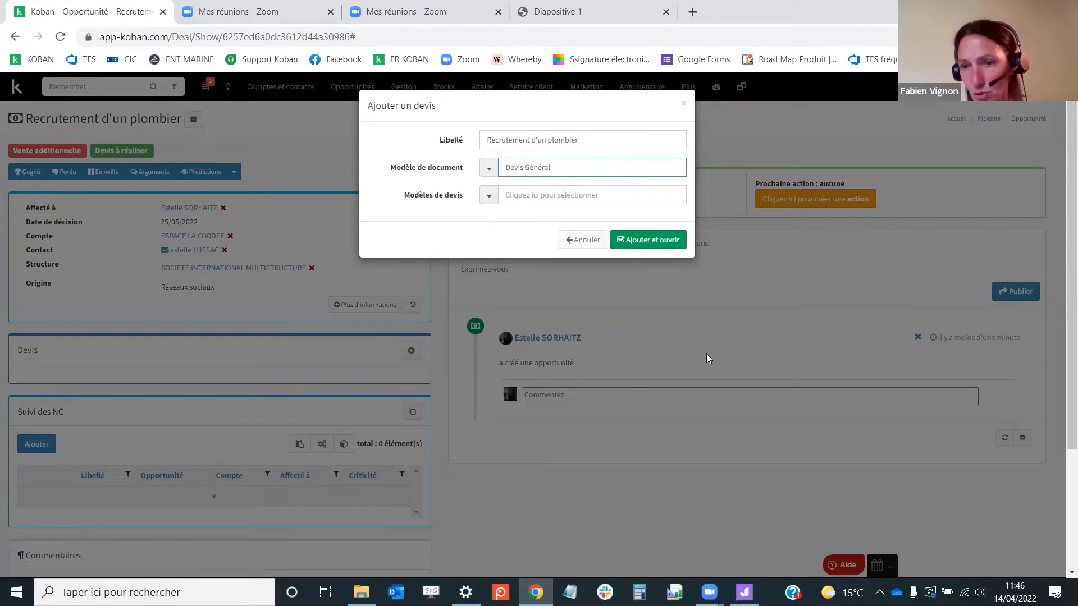
pyautogui.click(654, 241)
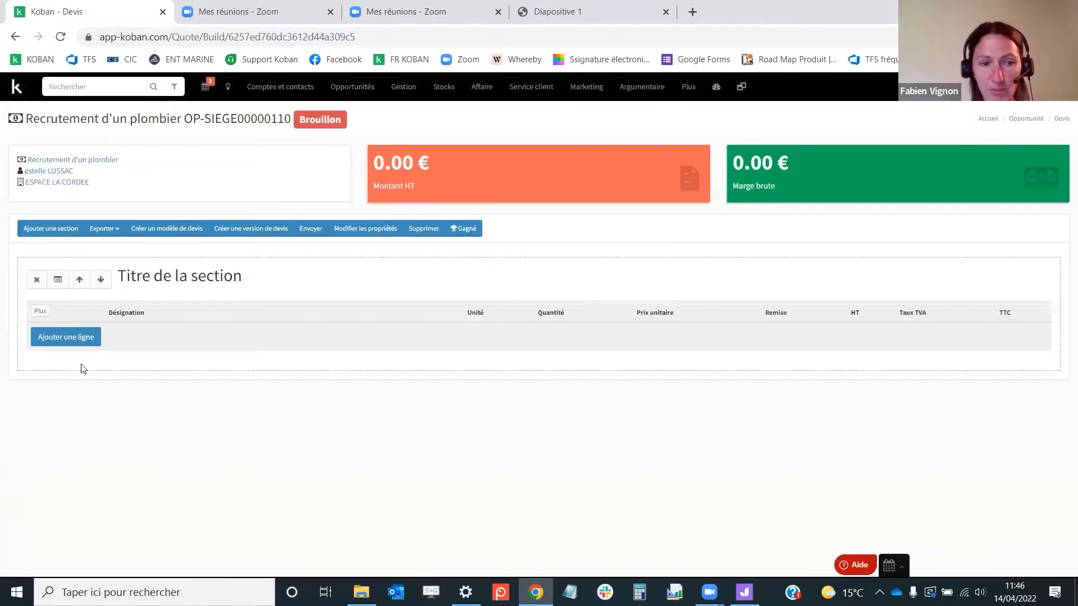
# Add a quote line with the Recrutement product
pyautogui.click(66, 337)
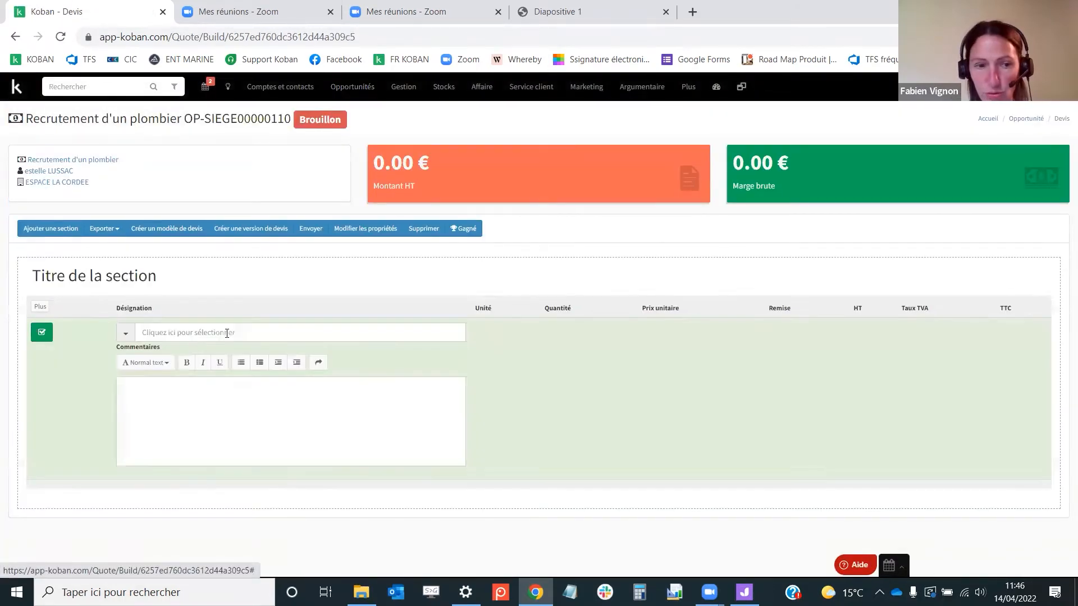
pyautogui.click(227, 332)
pyautogui.write('re')
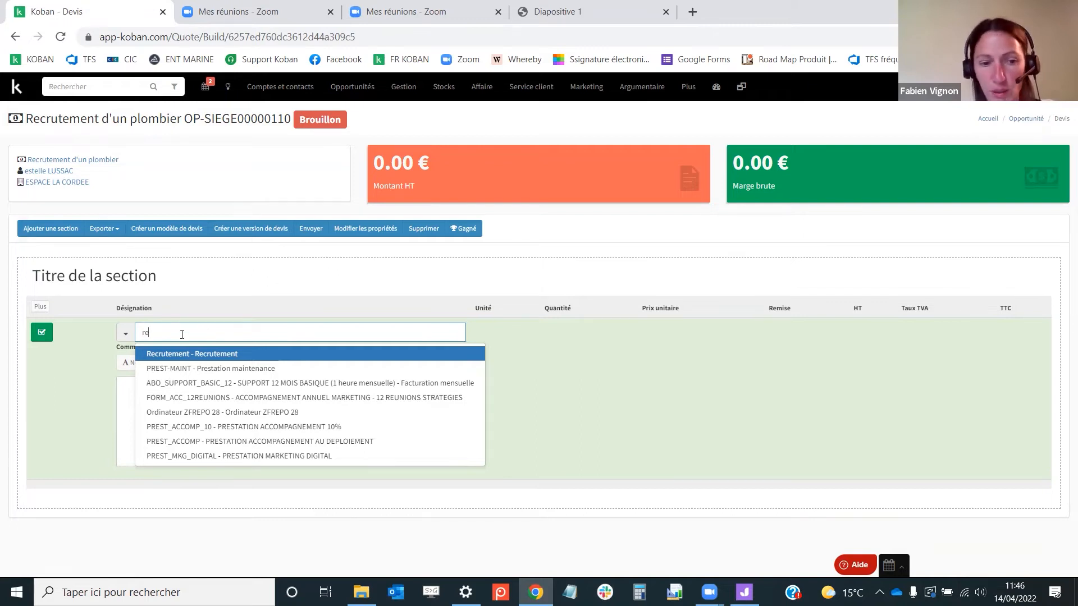
pyautogui.click(214, 354)
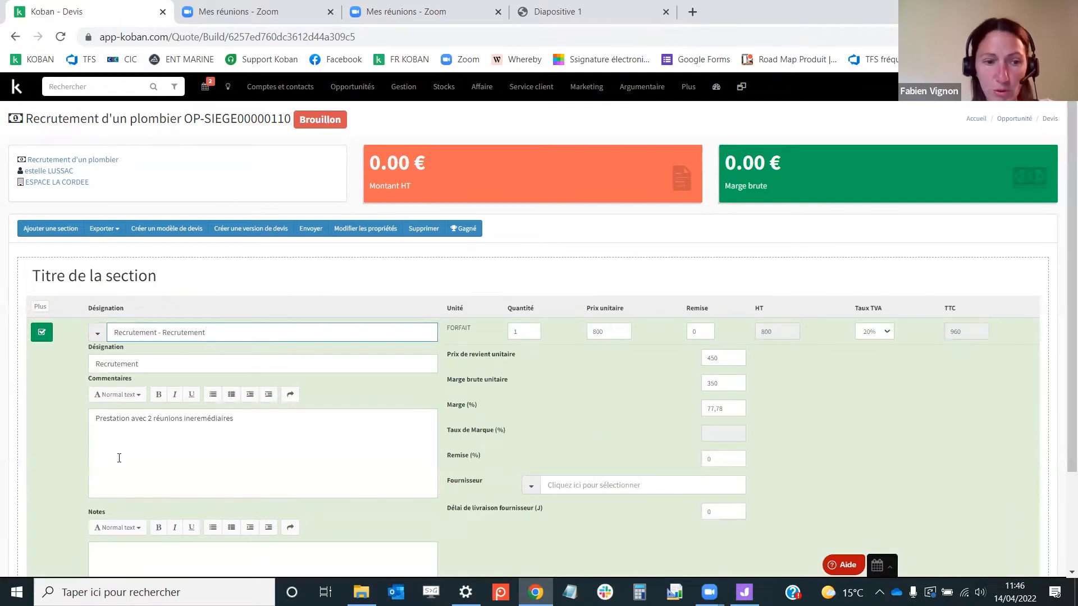
# Set the Recrutement line's quantity to 4 and validate the line
pyautogui.moveTo(150, 365); pyautogui.dragTo(84, 368)
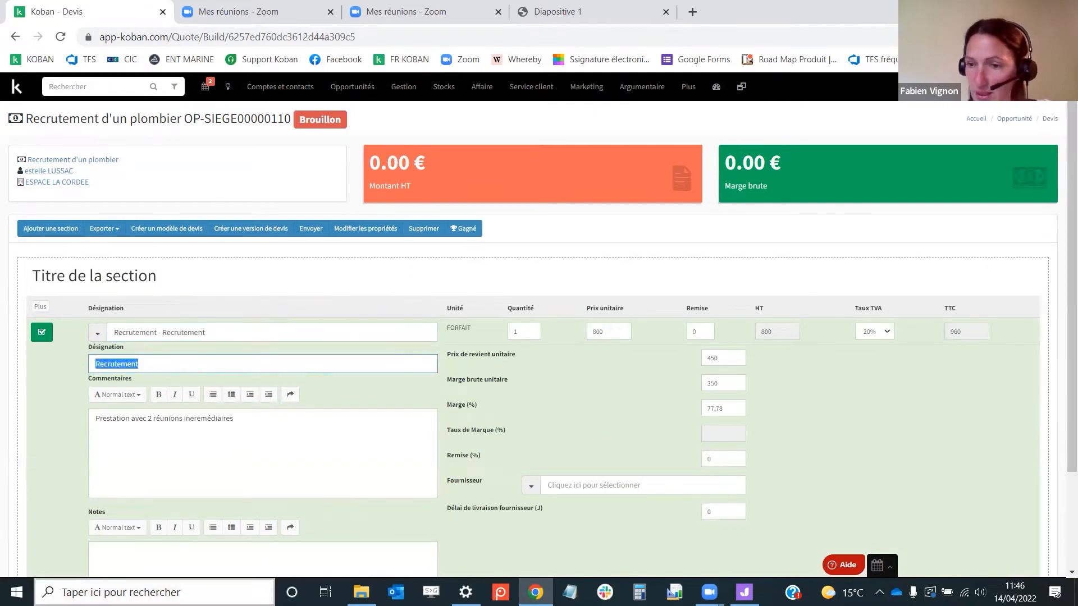
pyautogui.moveTo(256, 432); pyautogui.dragTo(58, 410)
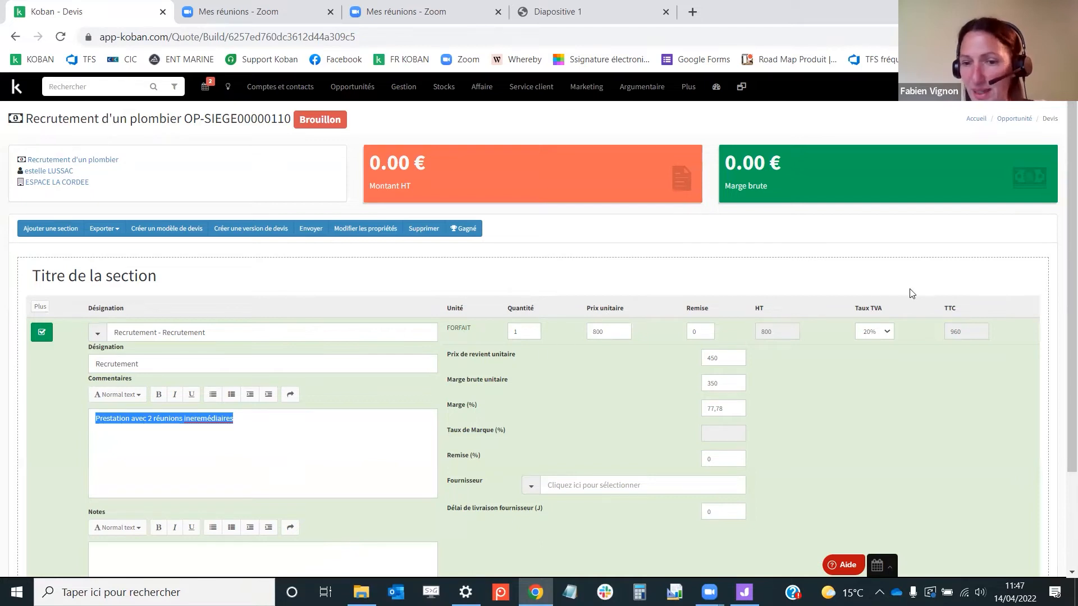
pyautogui.doubleClick(530, 332)
pyautogui.write('4')
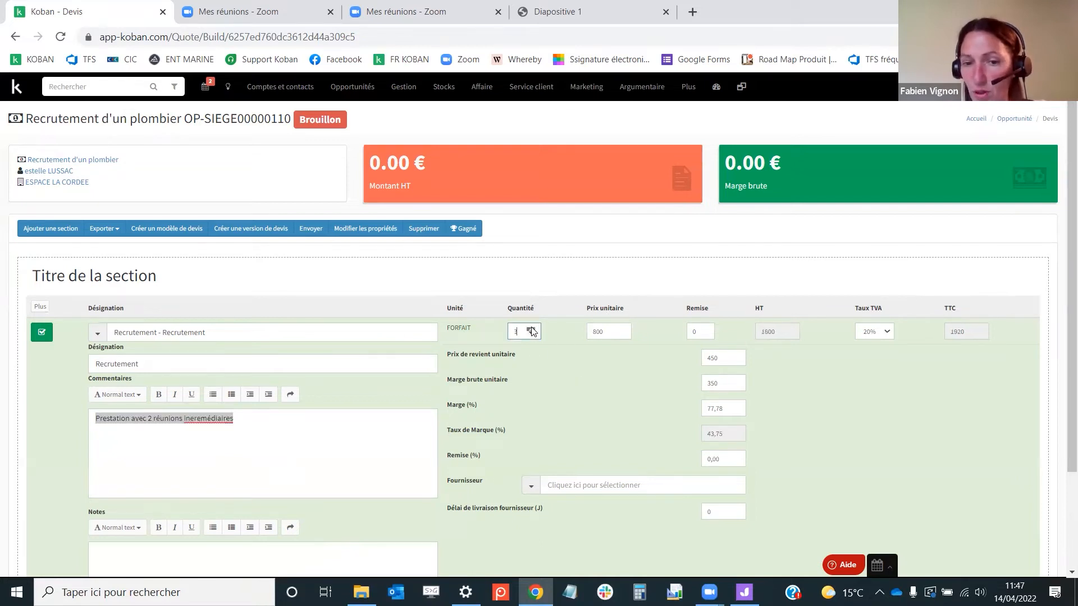
pyautogui.click(42, 332)
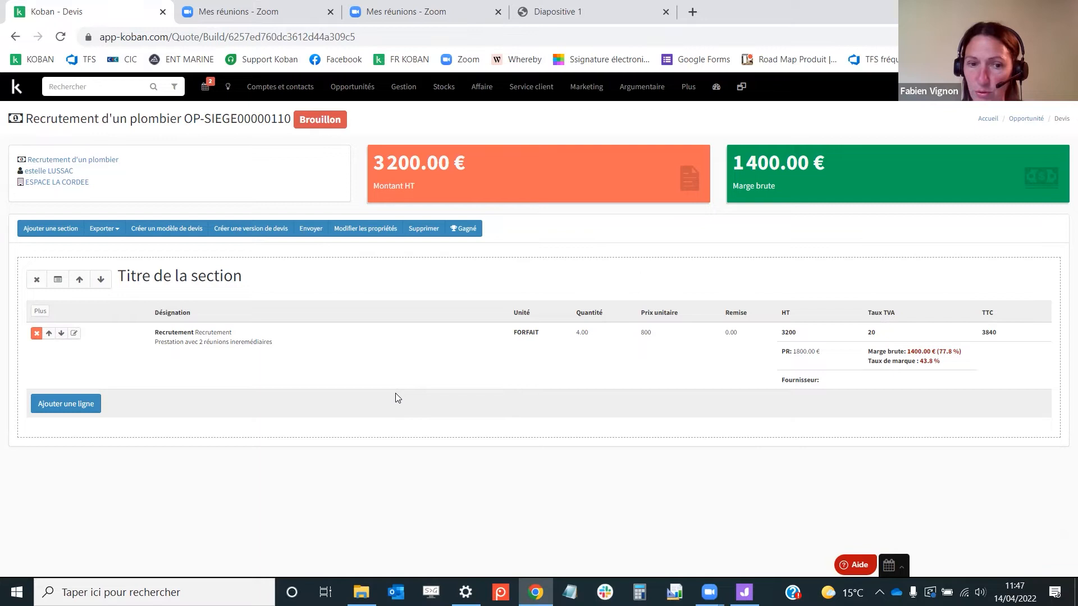
# Consult the presentation slide on client invoicing, then return to the quote
pyautogui.click(581, 10)
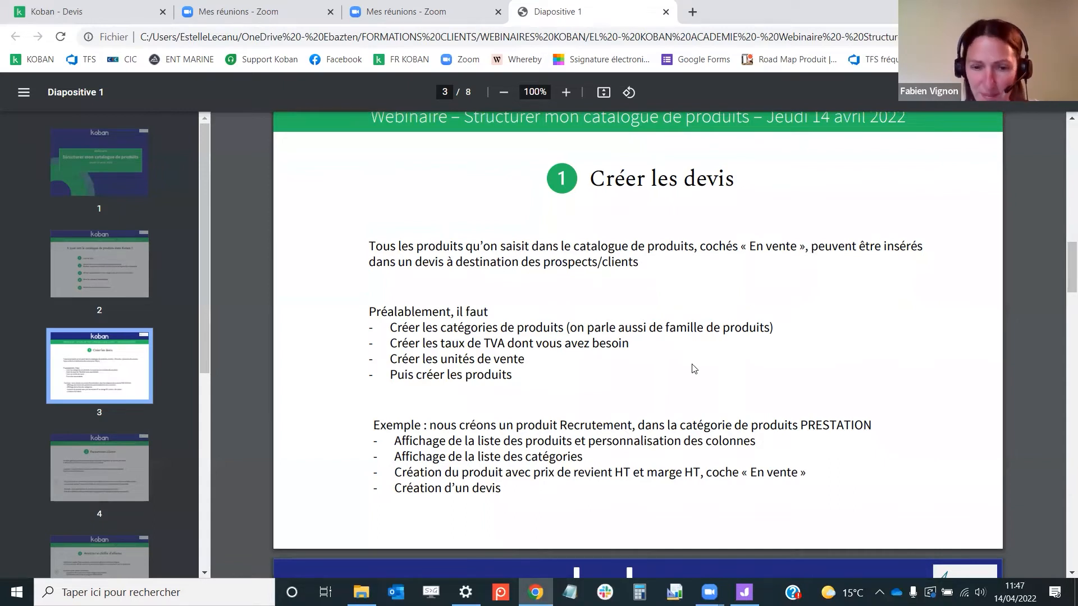
pyautogui.click(142, 464)
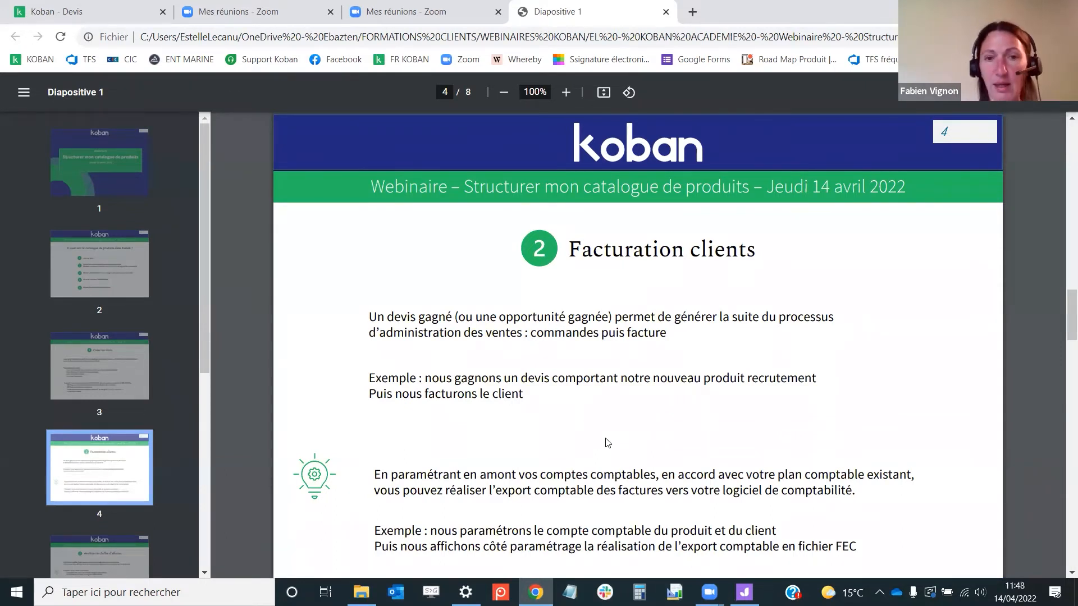
pyautogui.click(113, 14)
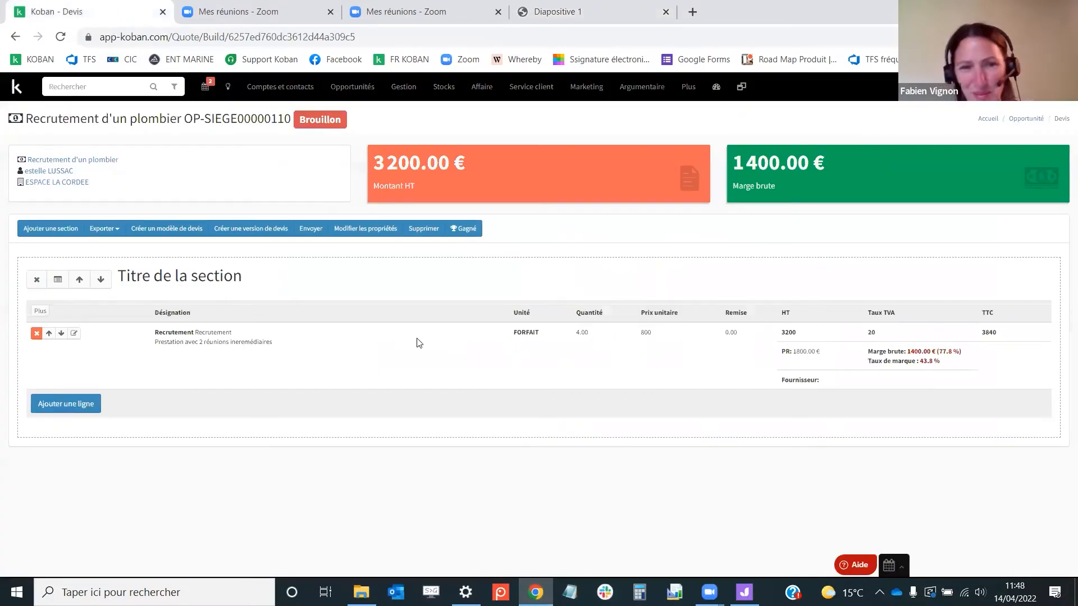
# Mark the quote as won and confirm creating the purchase order
pyautogui.click(464, 232)
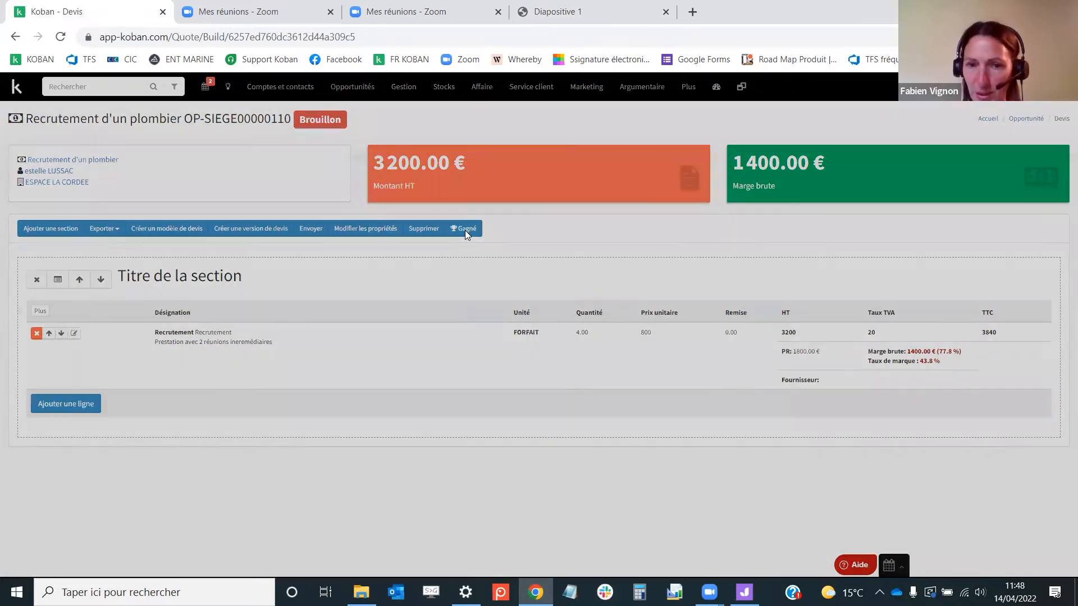
pyautogui.click(655, 169)
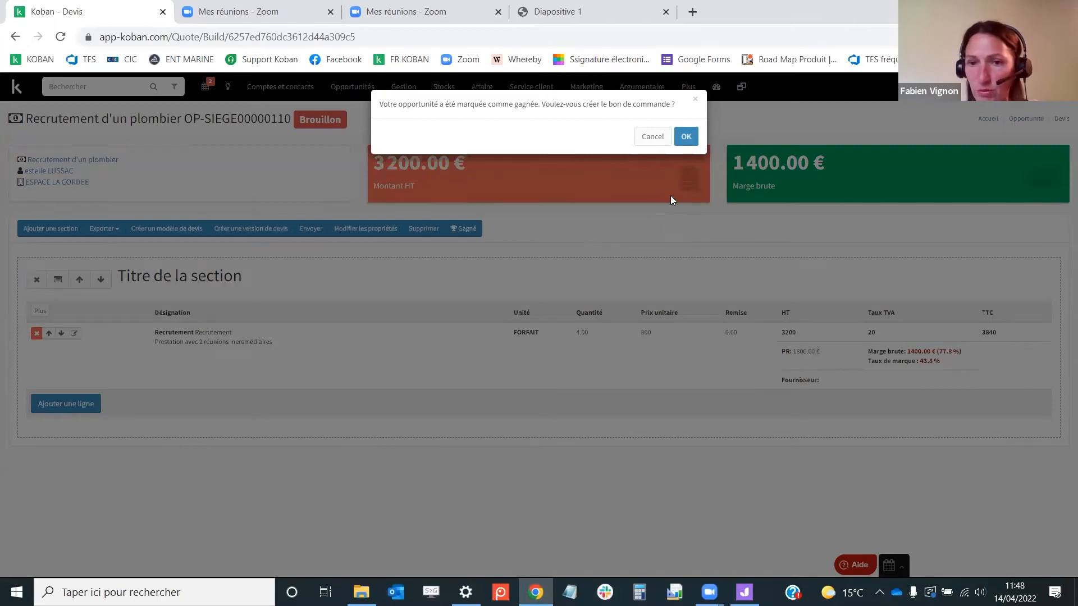
pyautogui.click(685, 137)
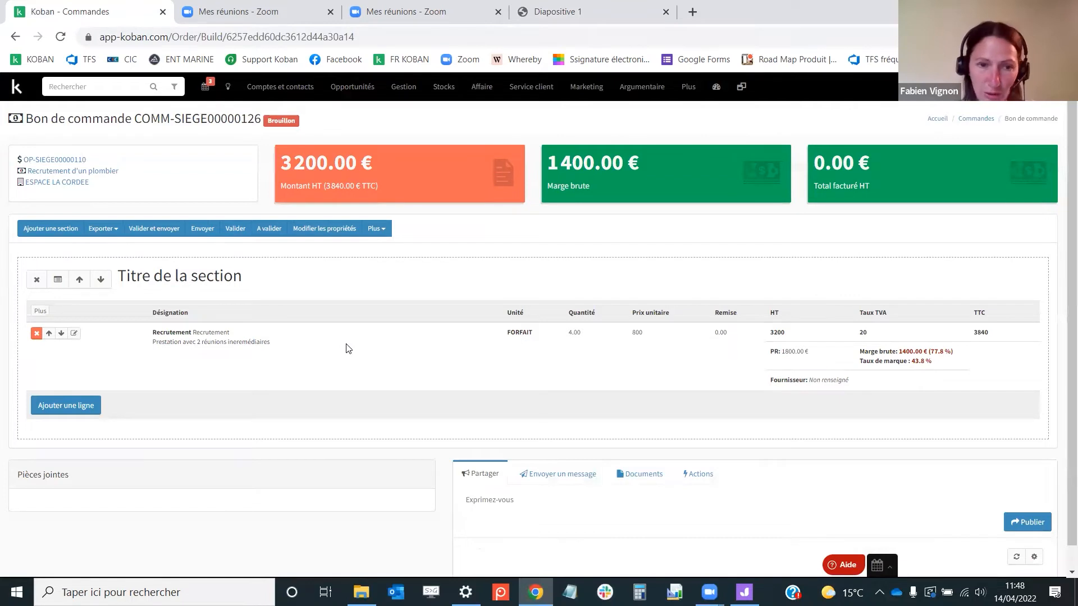
# Validate the purchase order and generate an invoice from it
pyautogui.click(235, 232)
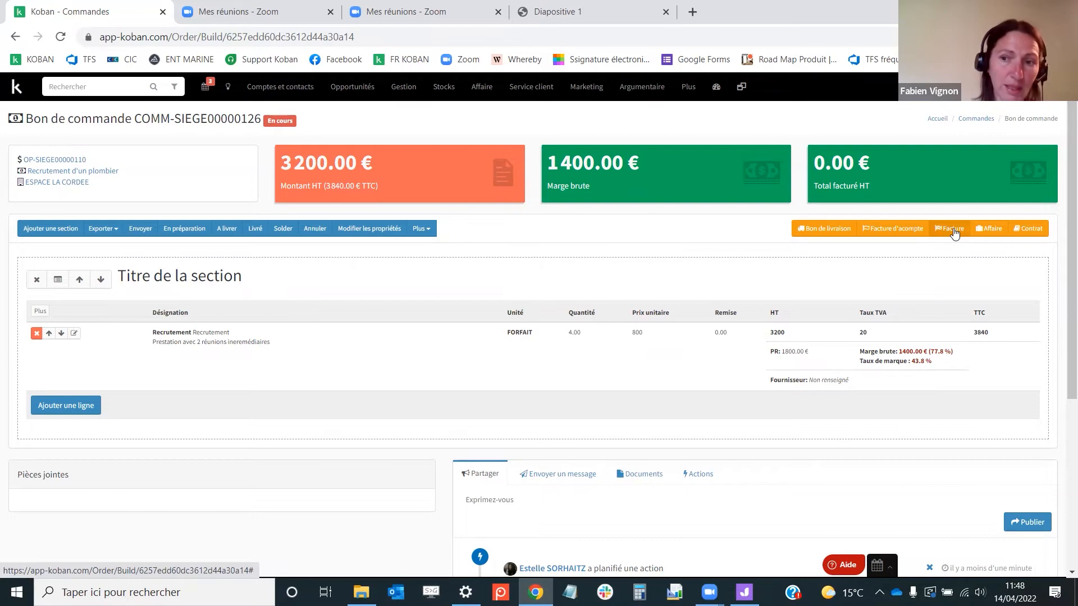
pyautogui.click(954, 230)
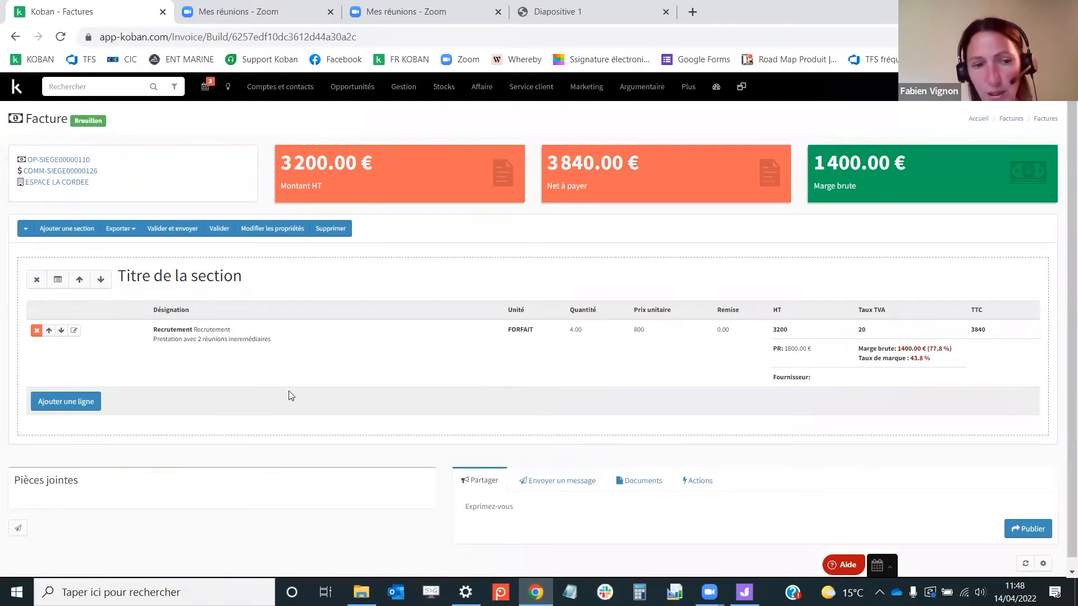
# Change the invoice's Recrutement line quantity to 2, validate the line, and validate the invoice
pyautogui.click(74, 331)
pyautogui.doubleClick(522, 328)
pyautogui.write('2')
pyautogui.click(580, 385)
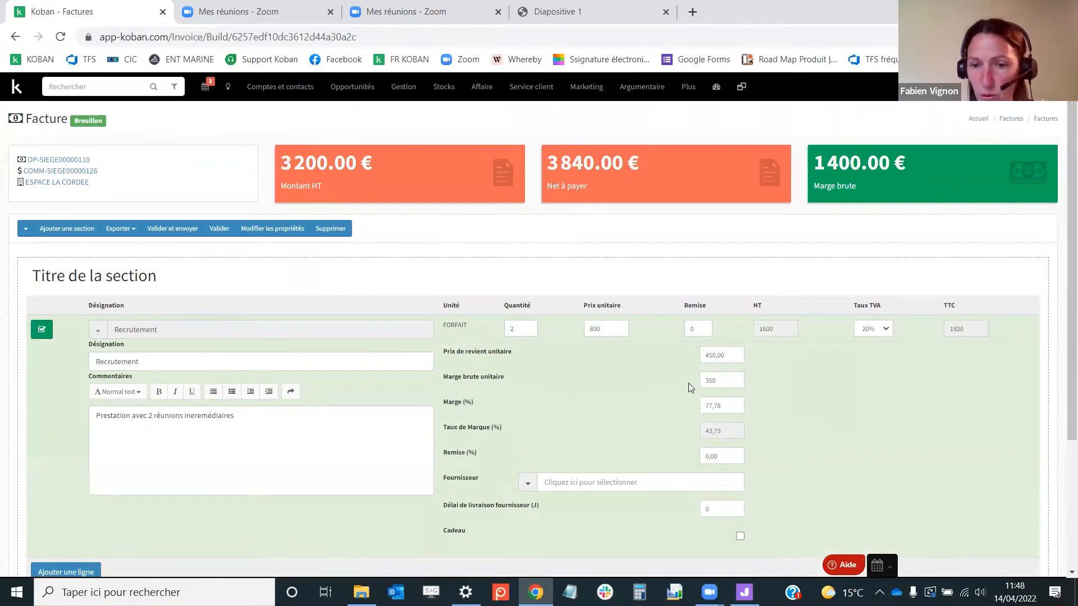
pyautogui.click(45, 331)
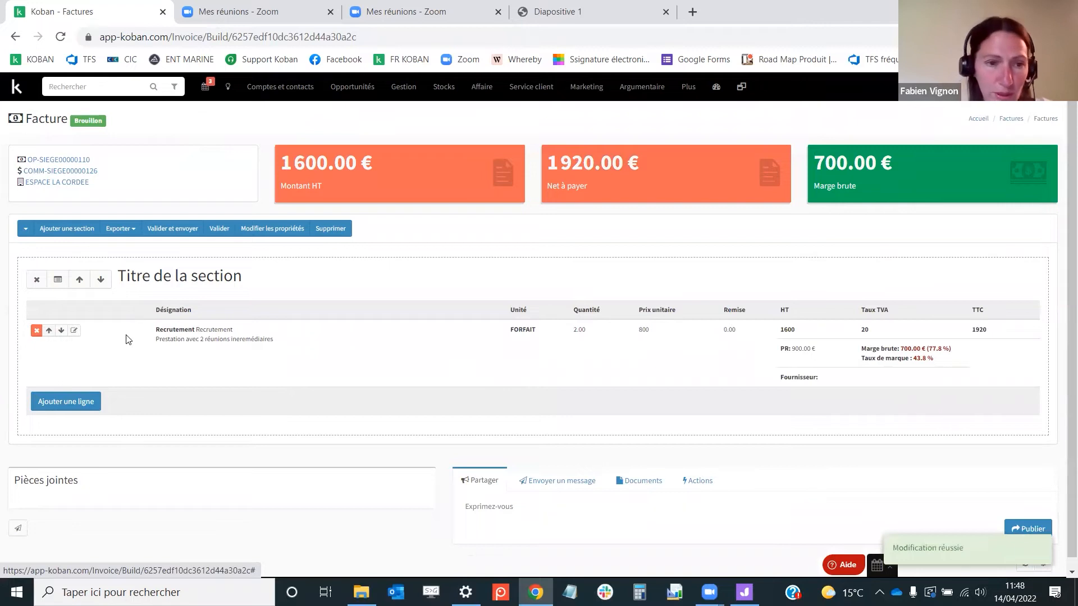
pyautogui.click(217, 232)
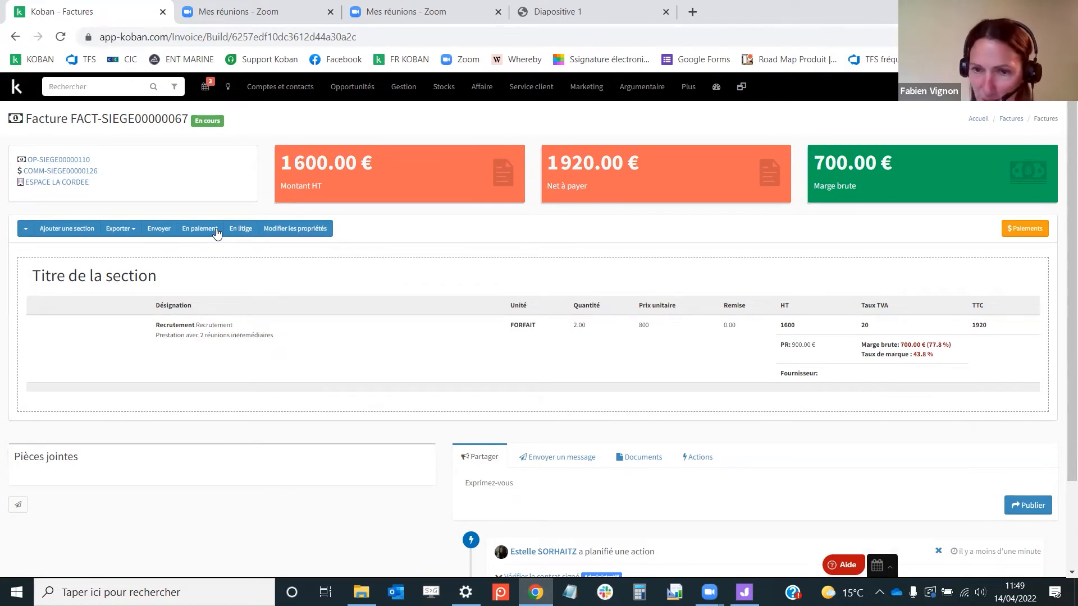
# Consult the client invoicing slide in the presentation and return to the invoice
pyautogui.click(586, 10)
pyautogui.scroll(-1, 610, 366)
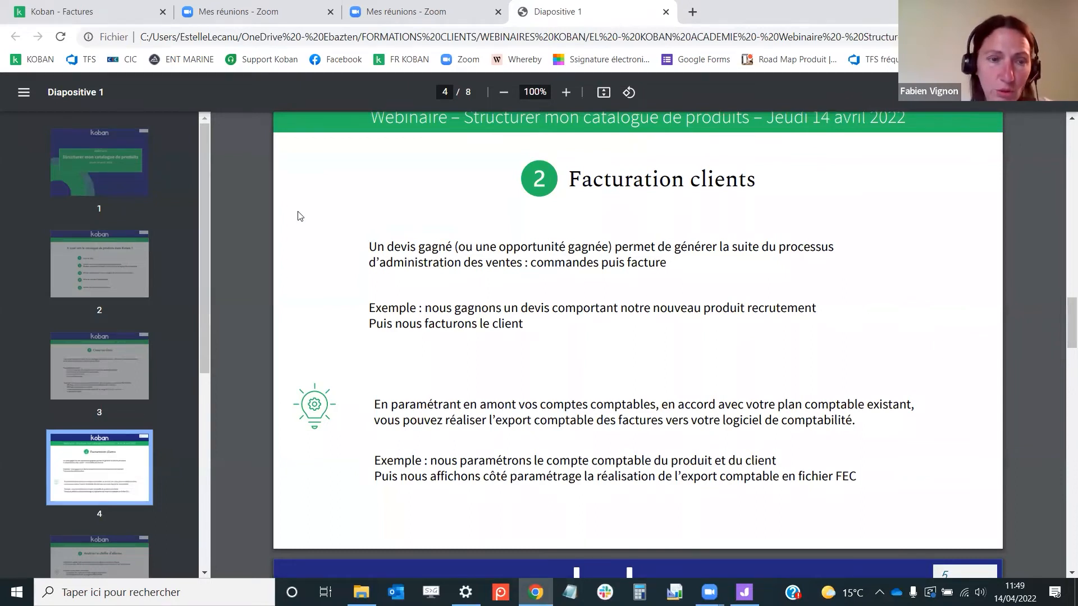
pyautogui.click(128, 17)
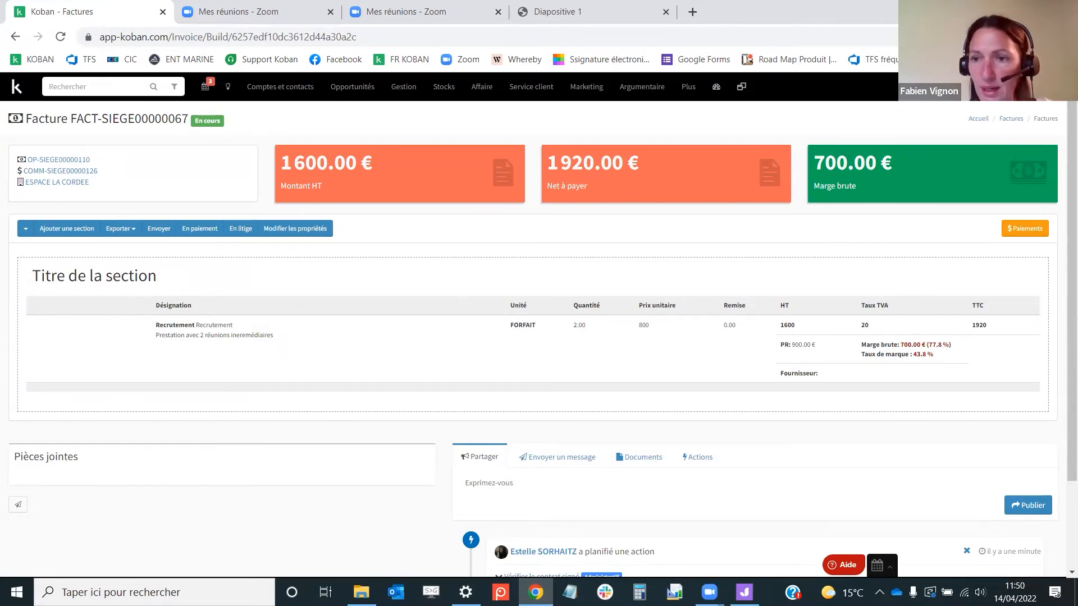
# Open the Recrutement product from the product settings and set its sales accounting account to 754000
pyautogui.click(962, 87)
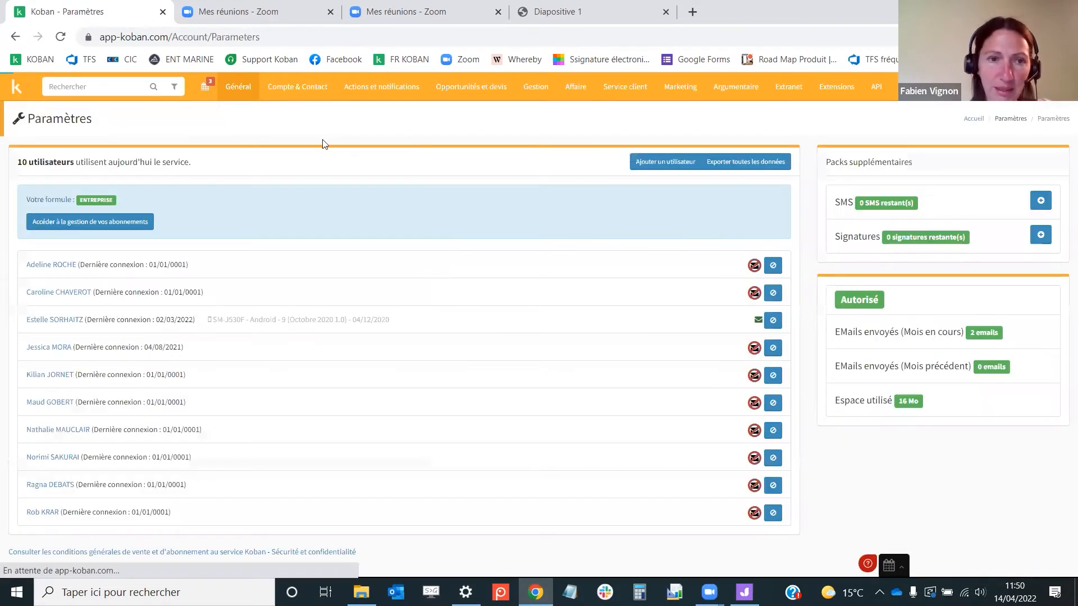
pyautogui.moveTo(240, 87)
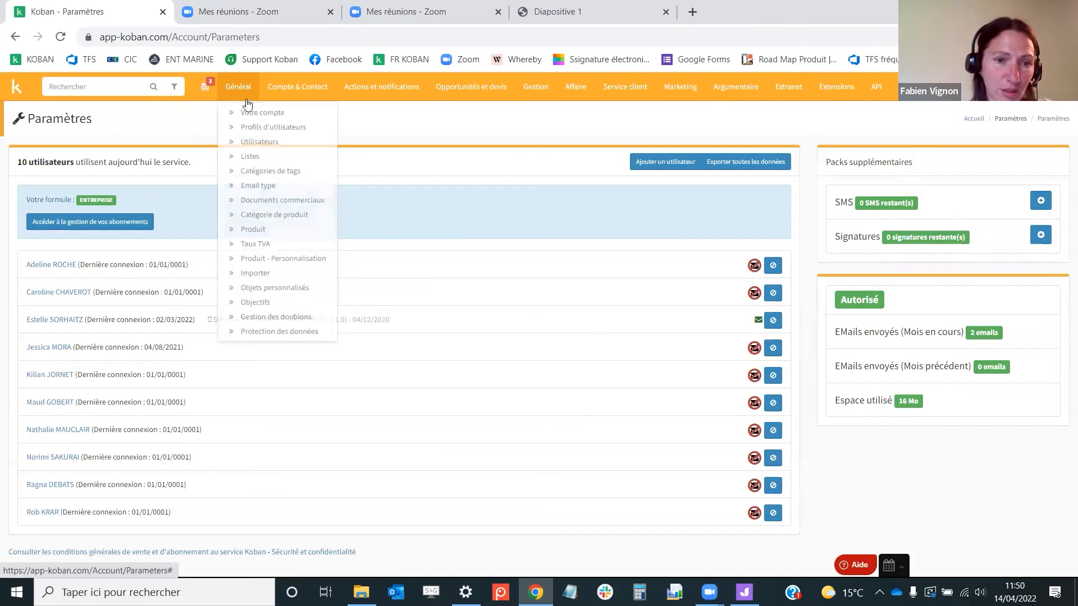
pyautogui.click(289, 227)
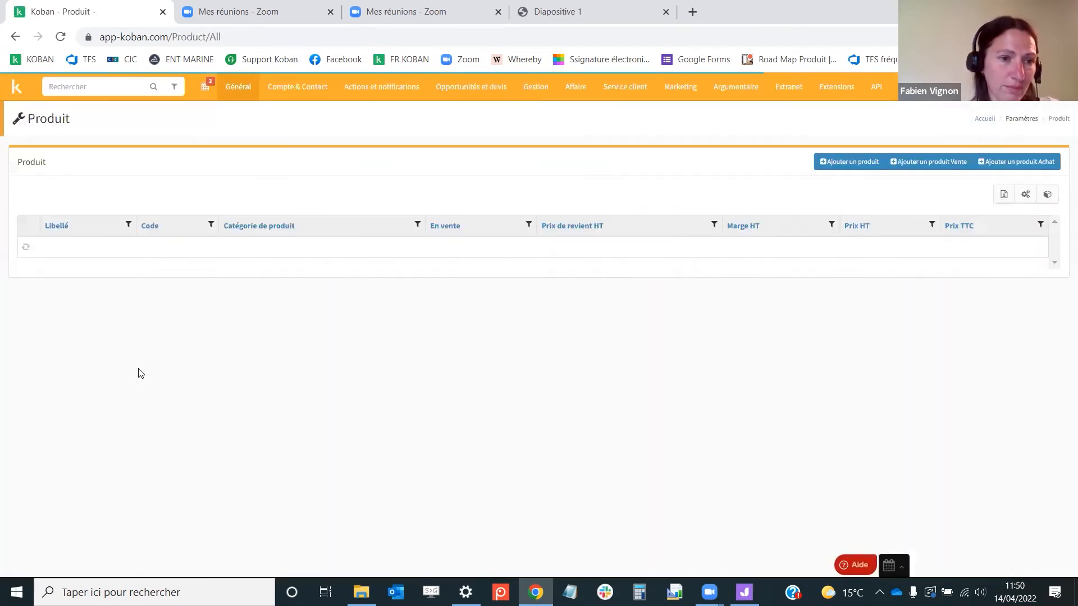
pyautogui.click(319, 225)
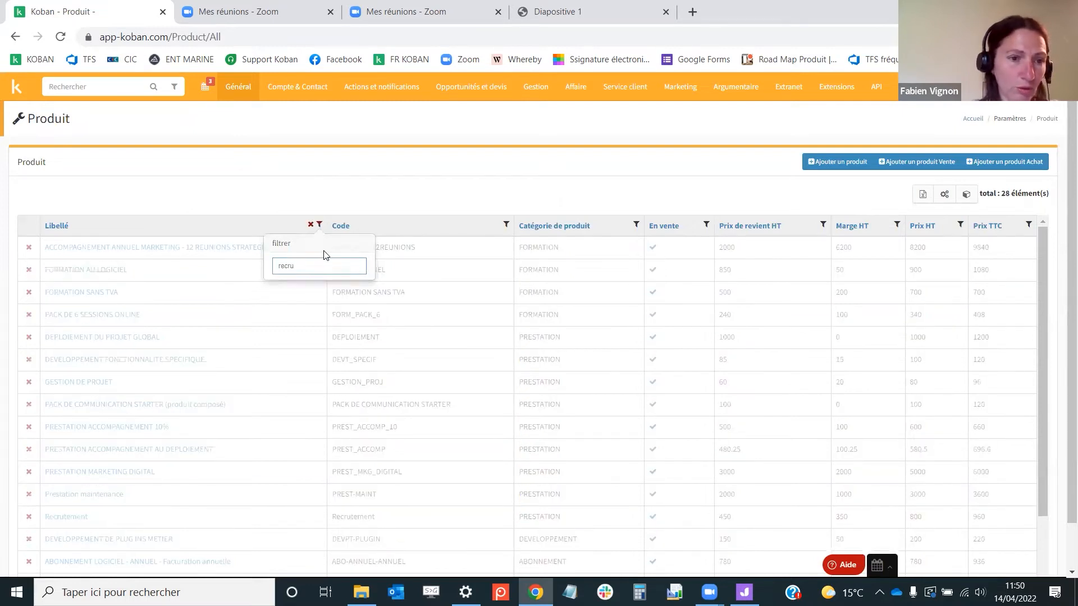
pyautogui.press('Return')
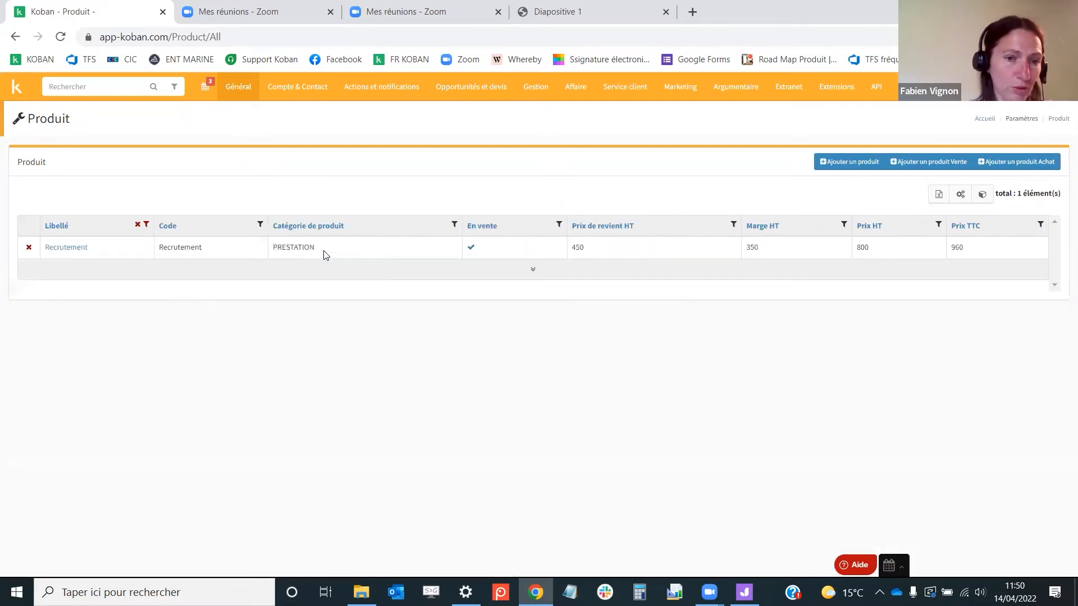
pyautogui.click(73, 250)
pyautogui.scroll(-1, 844, 297)
pyautogui.scroll(-6, 848, 303)
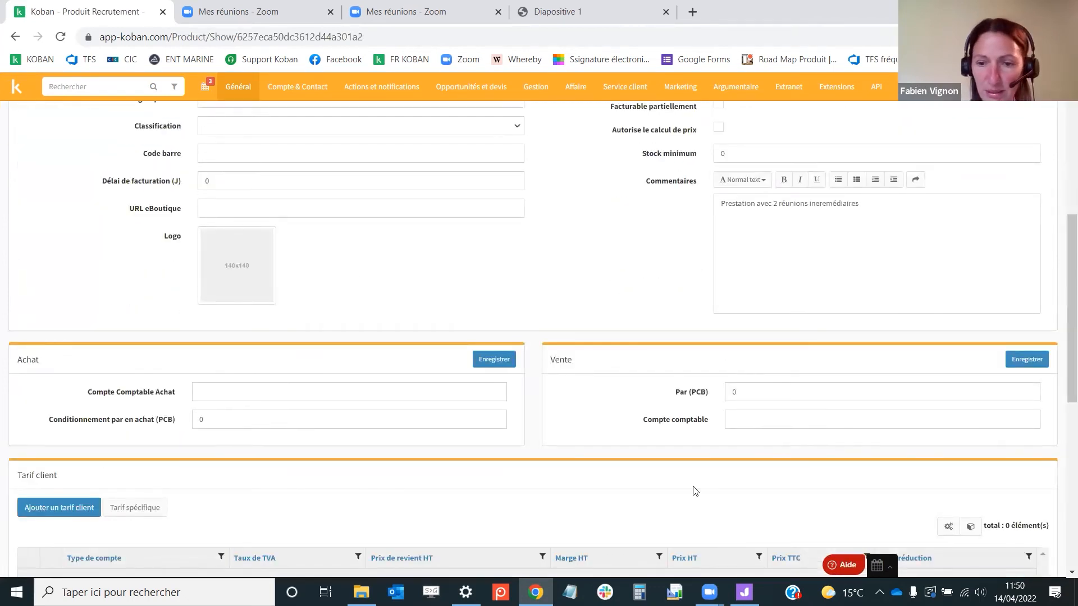
pyautogui.click(775, 422)
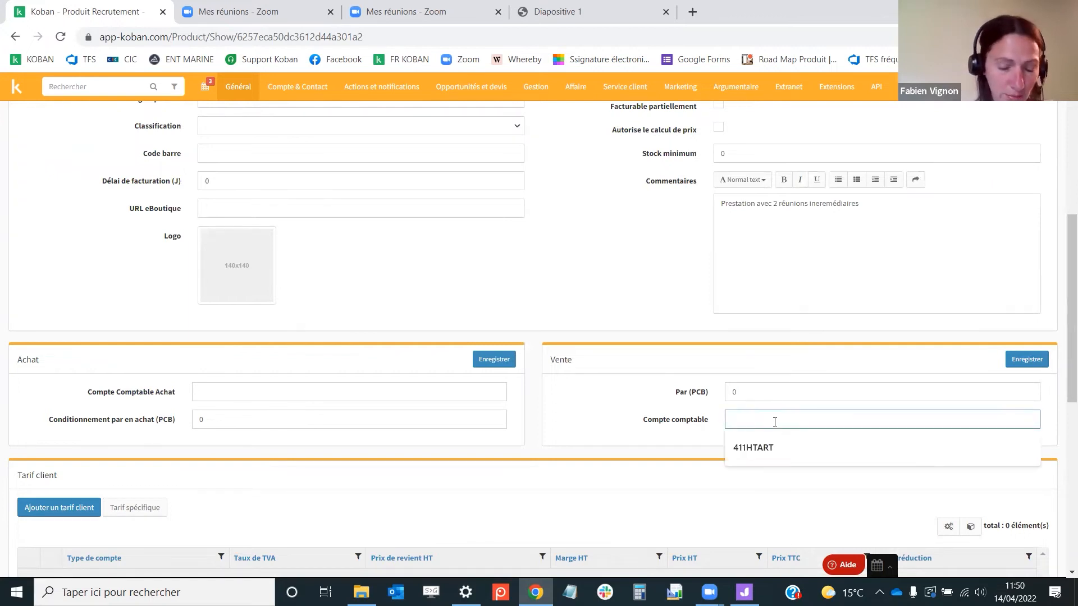
pyautogui.click(620, 324)
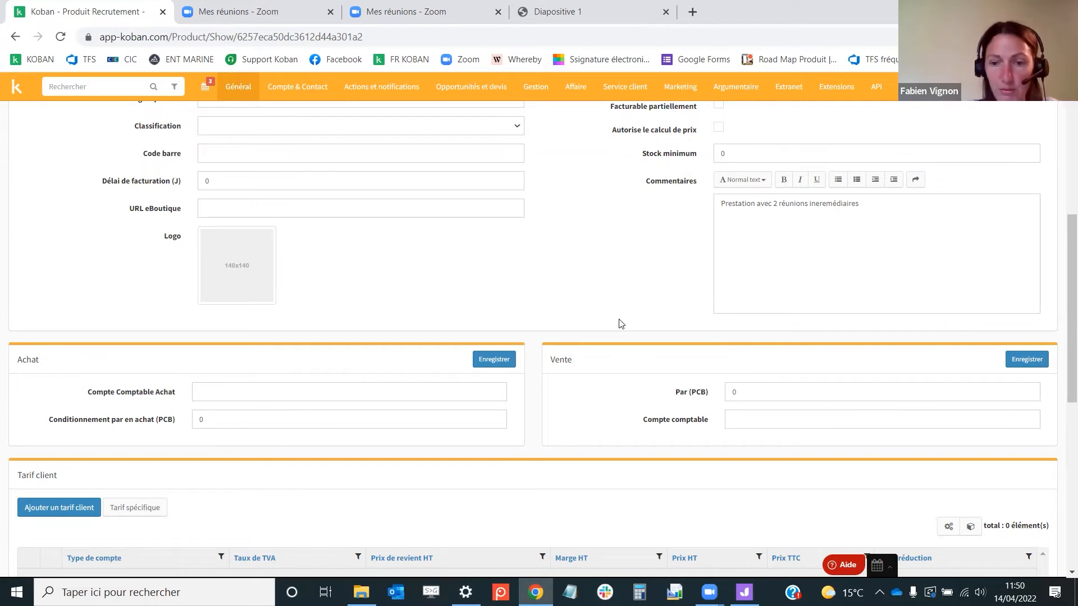
pyautogui.click(733, 420)
pyautogui.write('7547000')
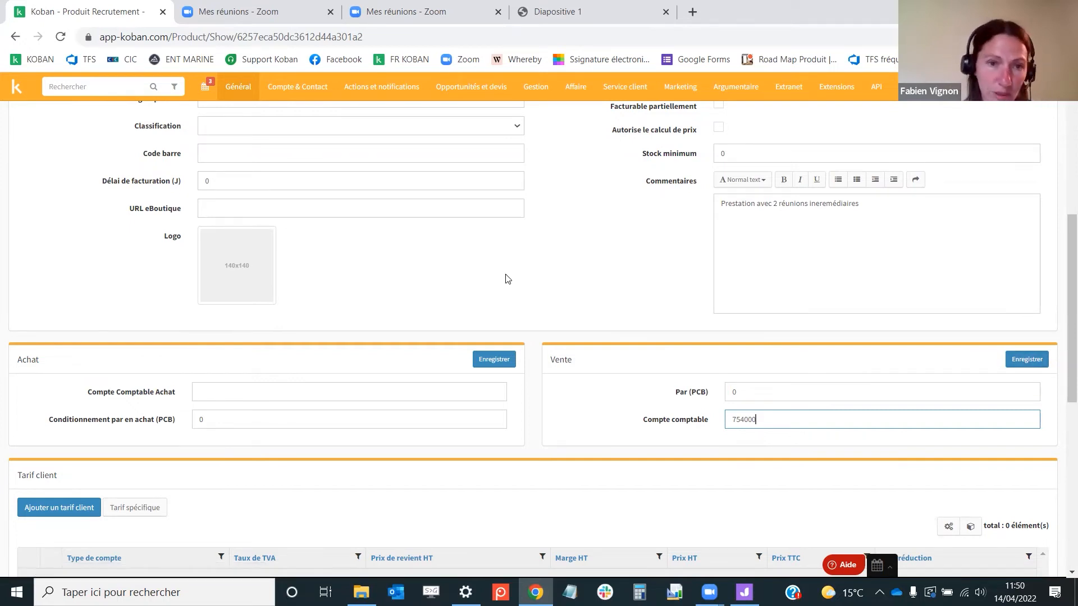
# Prepare the accounting export of April 2022 invoices with Fichier FEC as the export format
pyautogui.click(530, 90)
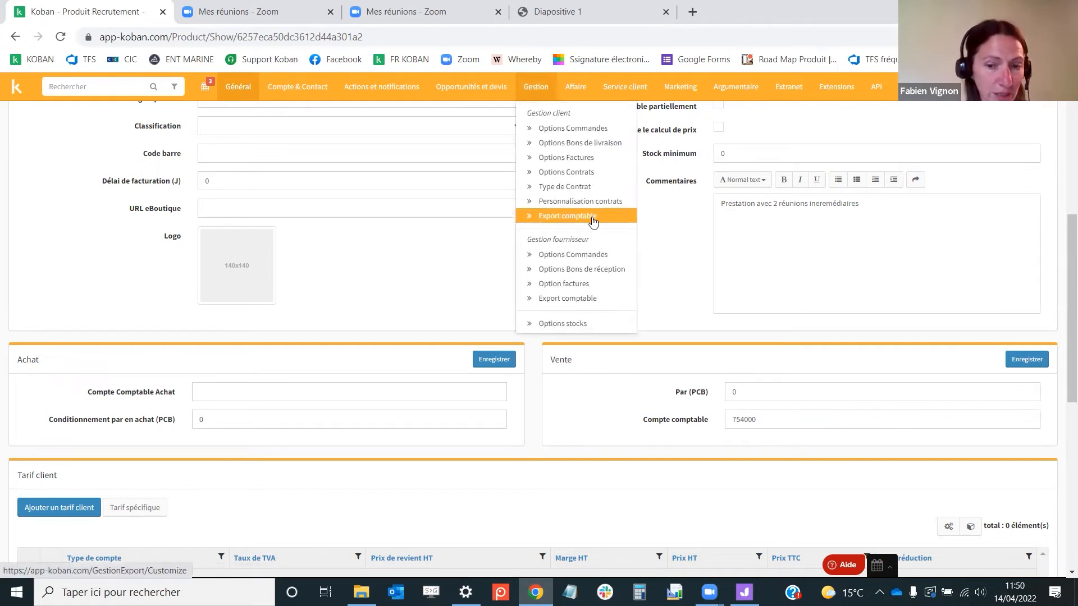
pyautogui.click(593, 220)
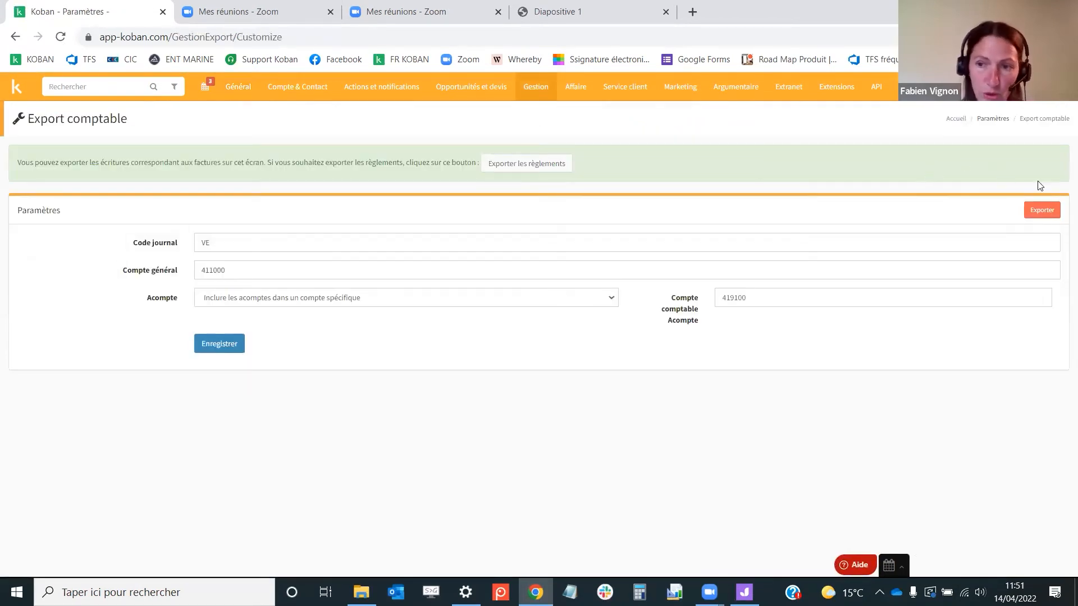
pyautogui.click(1042, 210)
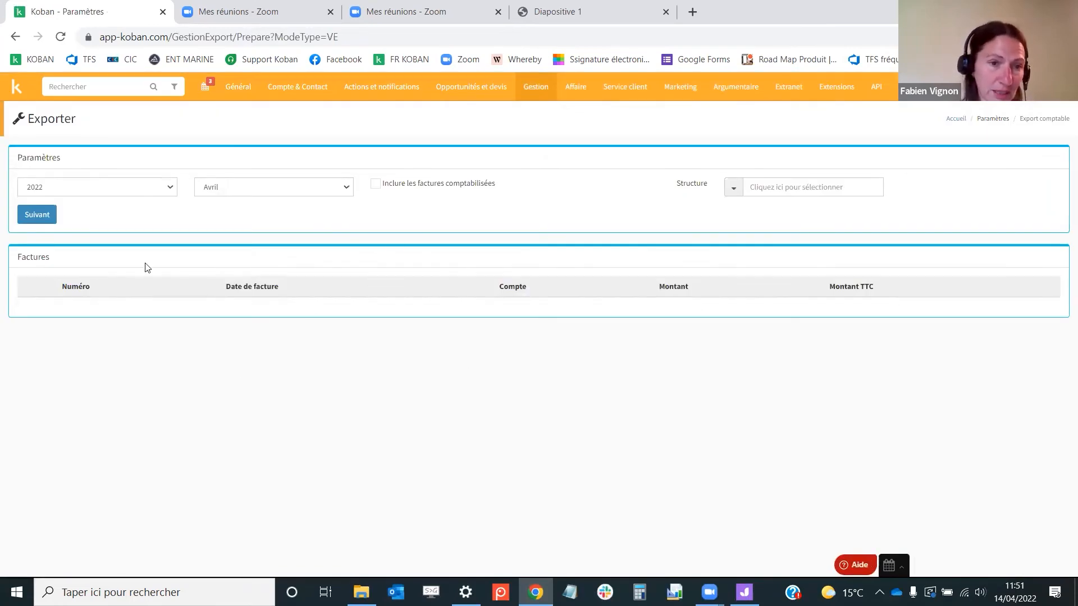
pyautogui.click(34, 217)
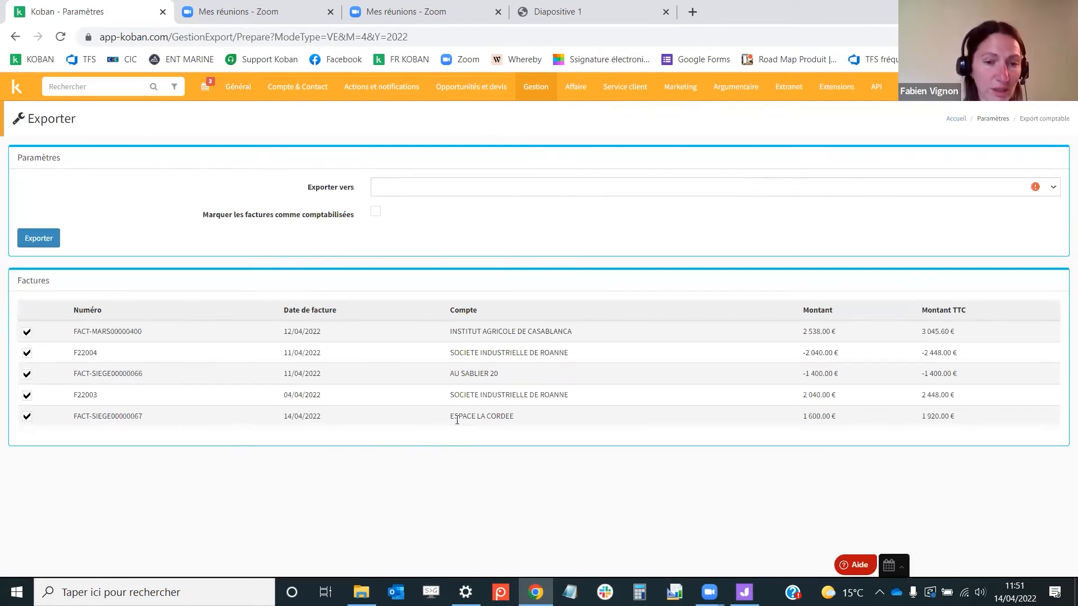
pyautogui.moveTo(802, 416); pyautogui.dragTo(838, 417)
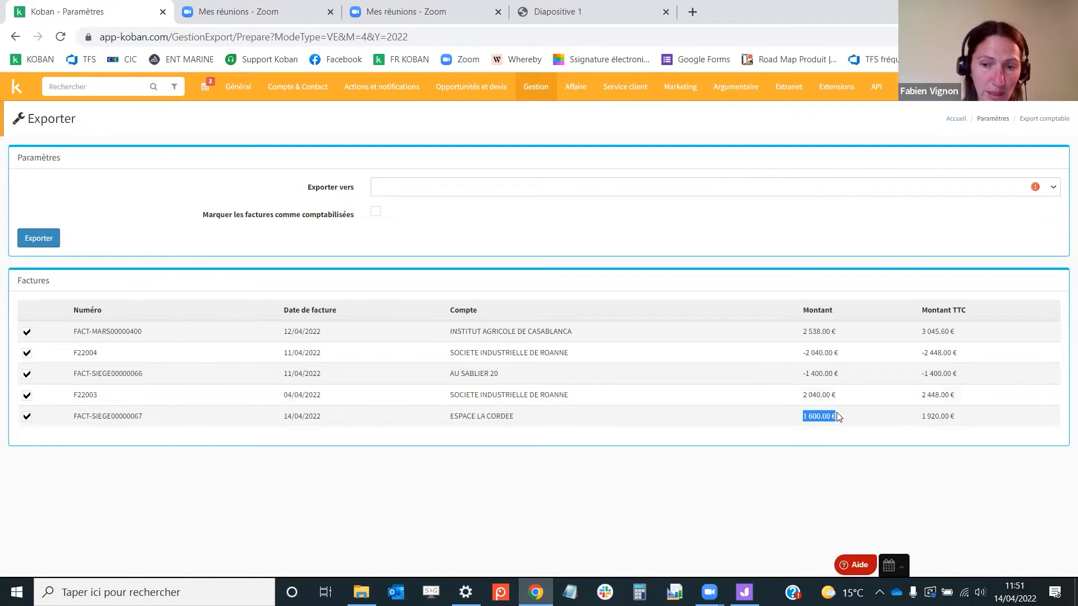
pyautogui.click(458, 187)
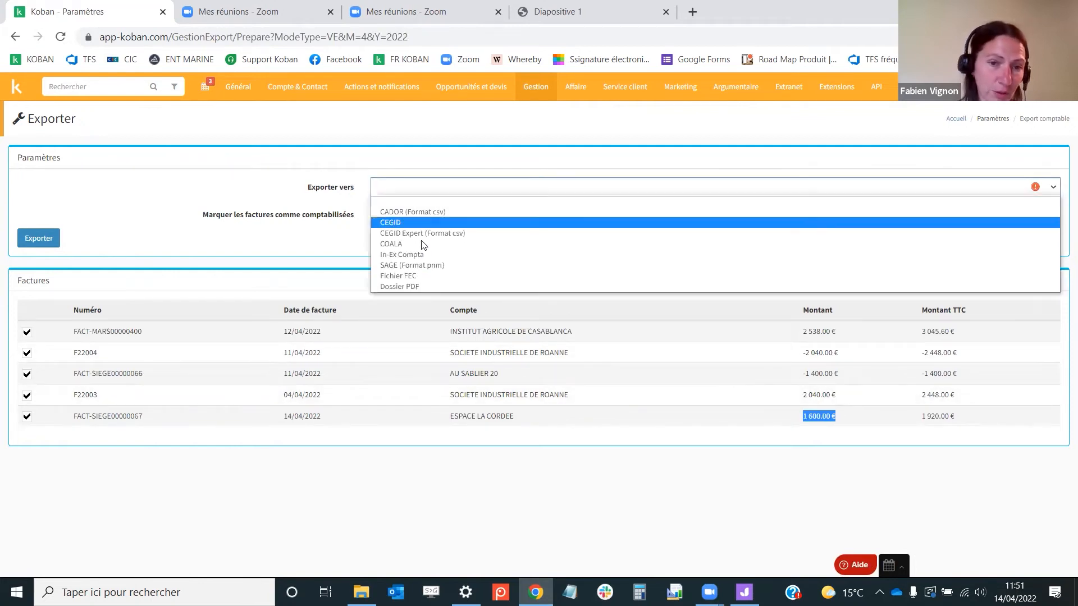
pyautogui.click(412, 276)
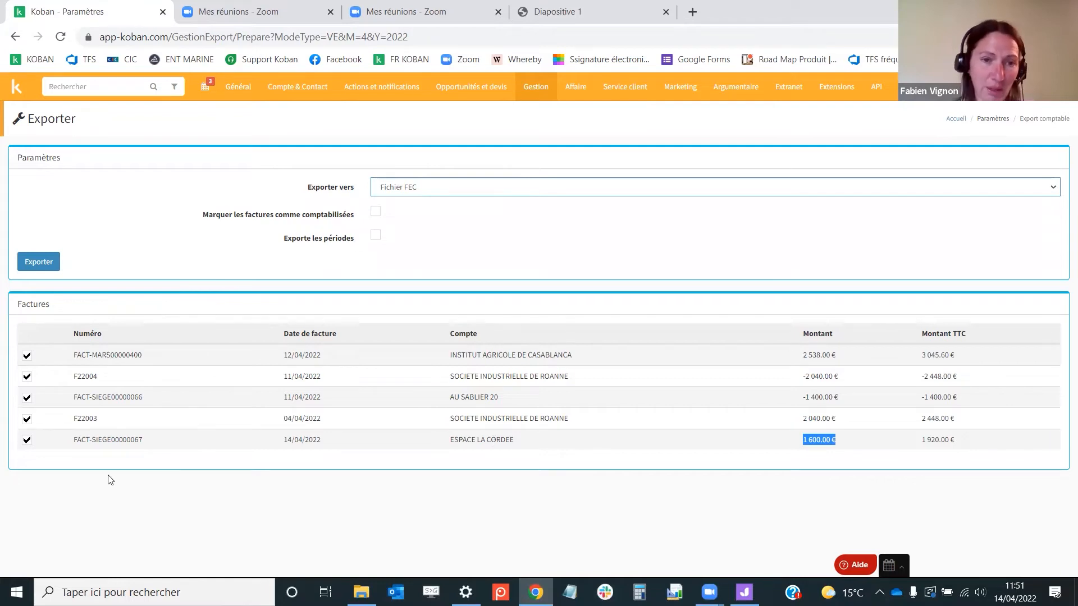
# Consult the revenue analysis slide in the presentation and return to the home dashboard
pyautogui.click(13, 90)
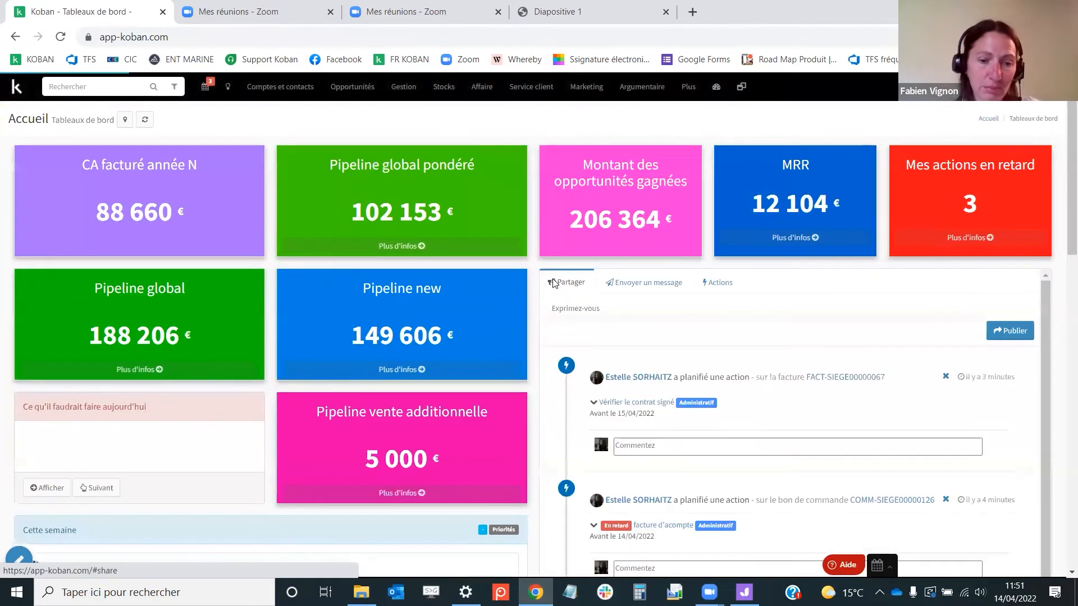
pyautogui.click(595, 14)
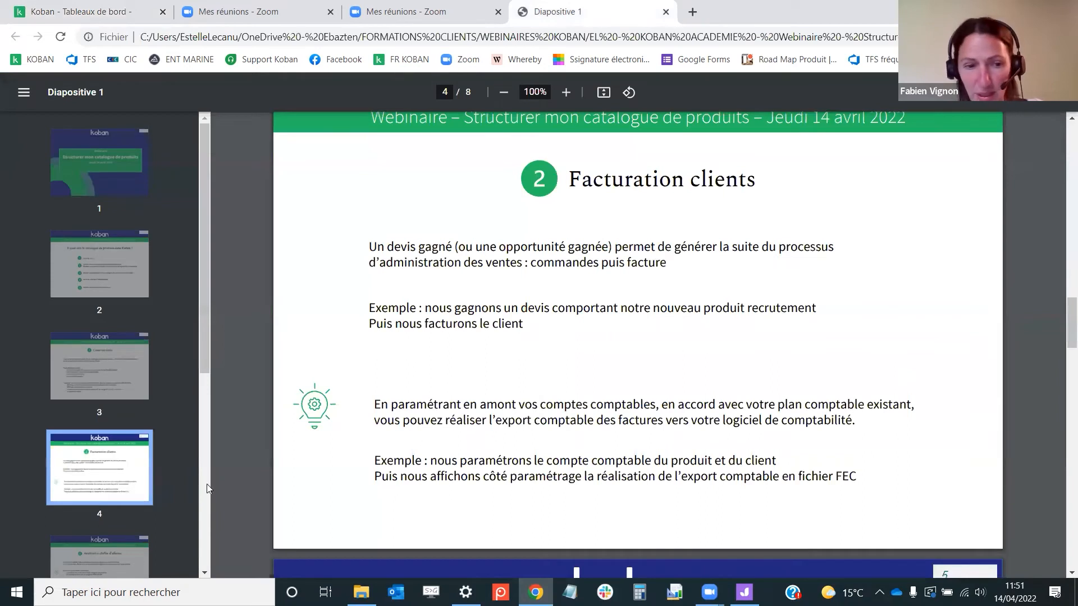
pyautogui.scroll(-1, 136, 451)
pyautogui.click(112, 485)
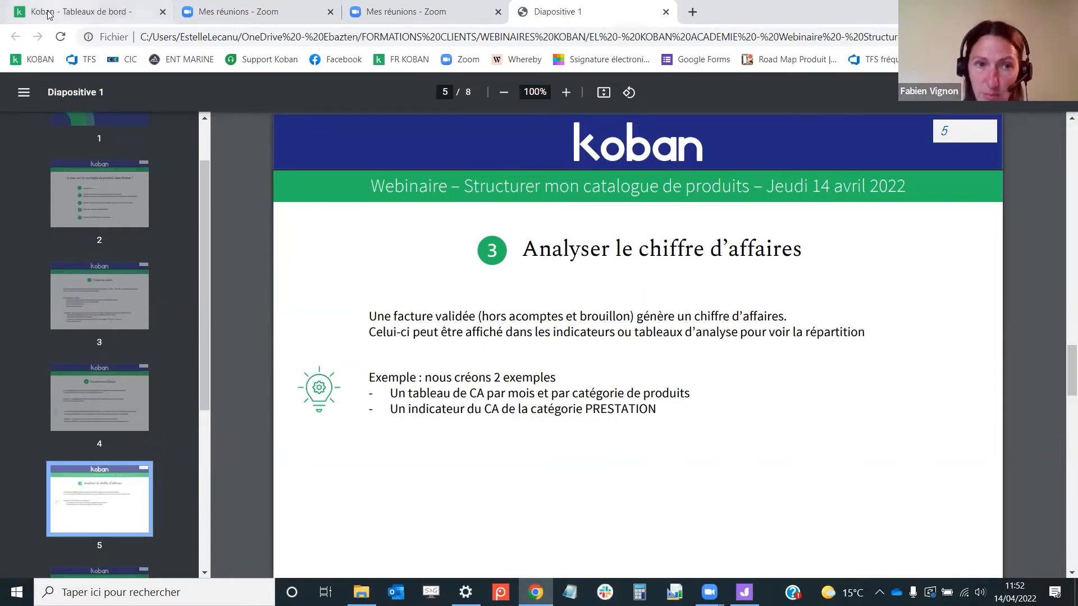
pyautogui.click(85, 14)
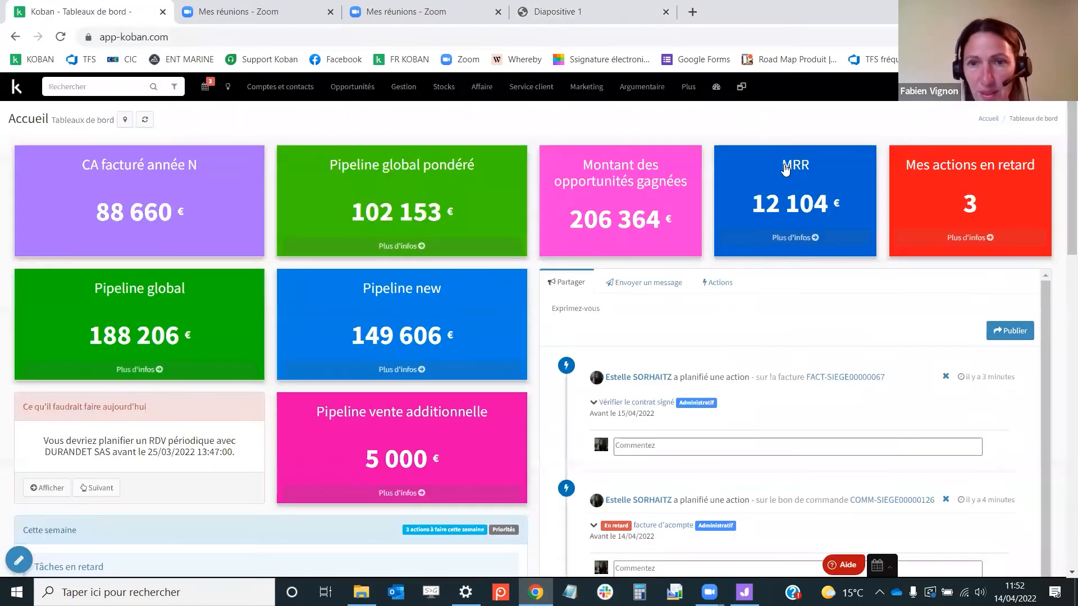
# Open the Chiffre d'affaires analysis dashboard and refresh its data
pyautogui.click(721, 95)
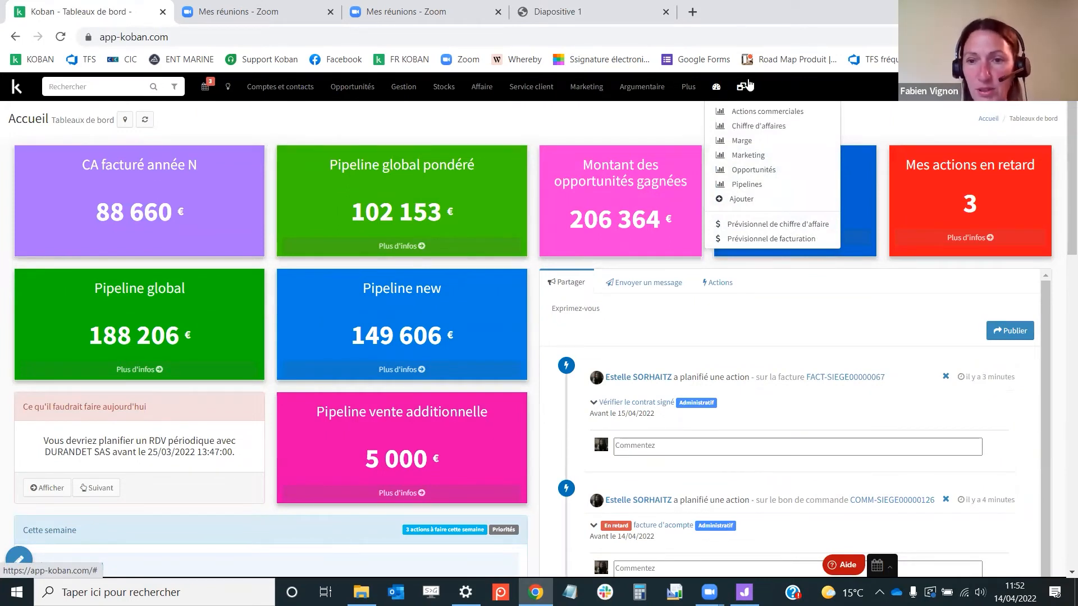
pyautogui.click(758, 126)
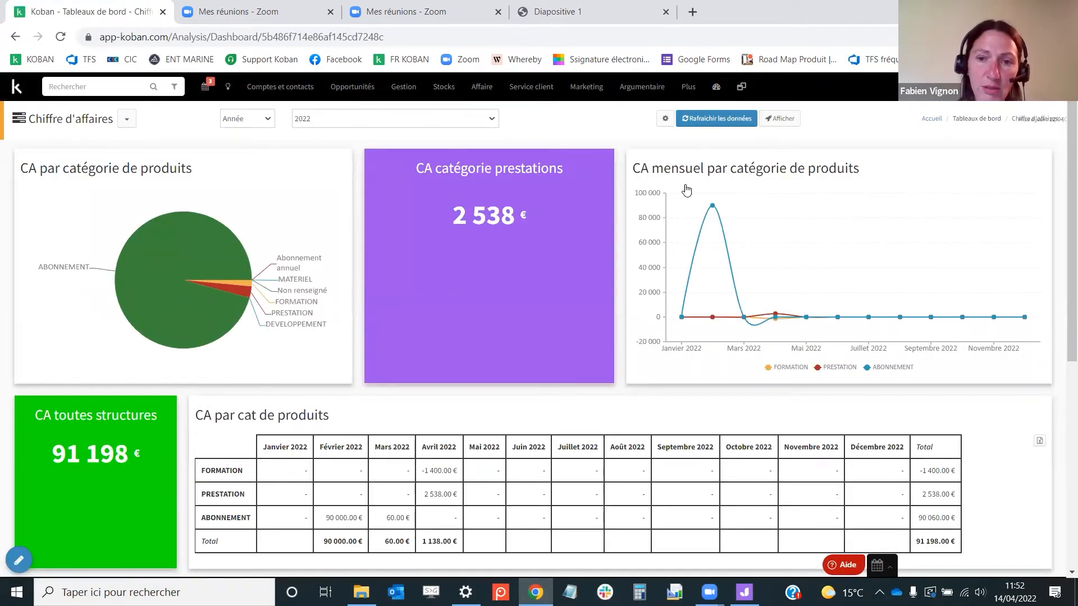
pyautogui.click(715, 121)
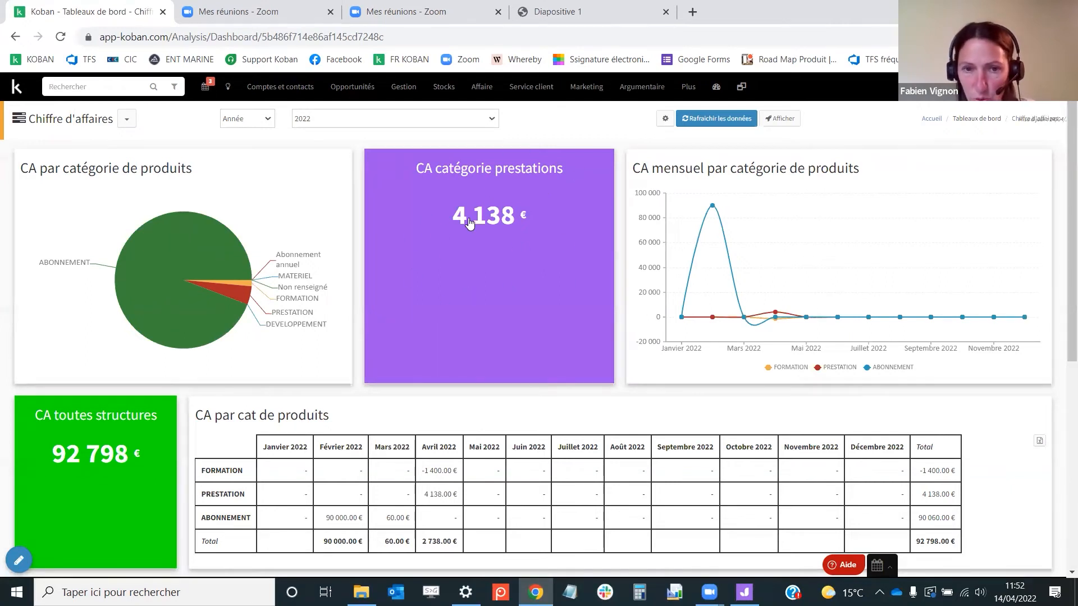
# Review the revenue-by-product-category charts and table, refreshing the data once more
pyautogui.moveTo(213, 284)
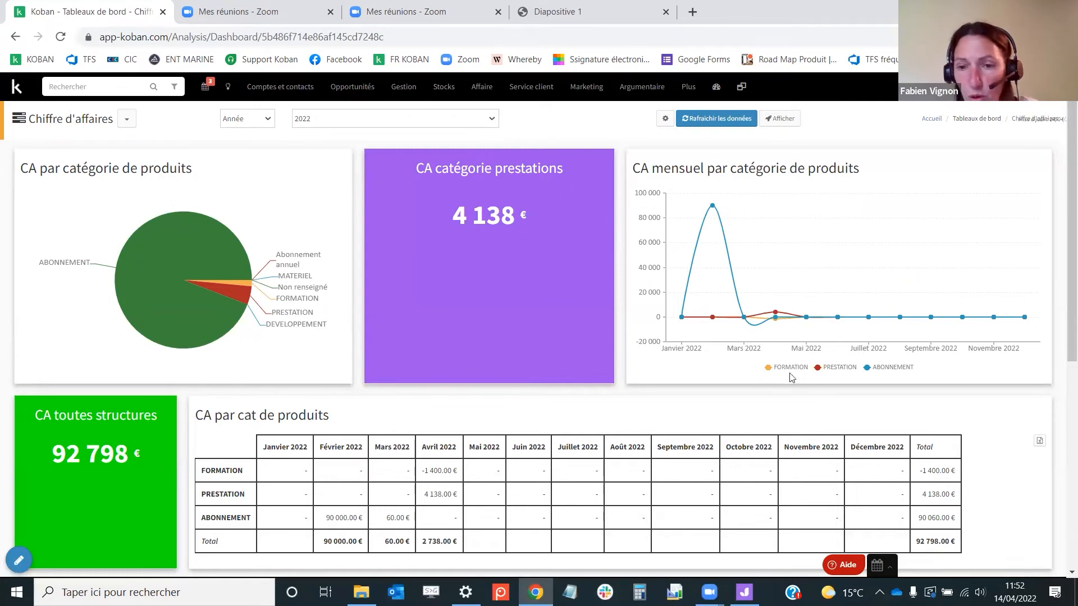
pyautogui.scroll(-2, 742, 387)
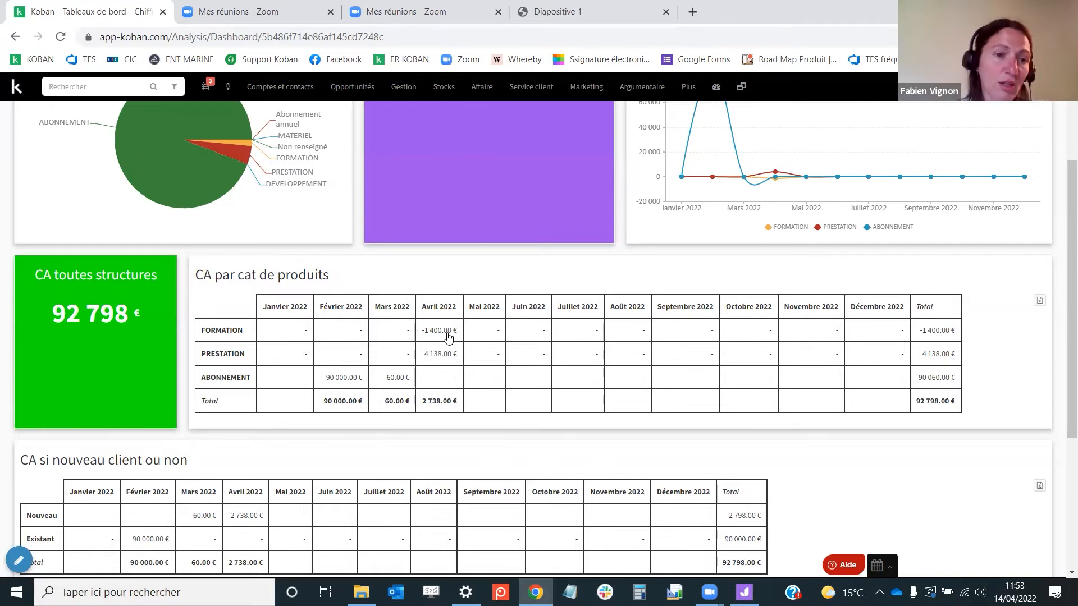
pyautogui.scroll(3, 447, 335)
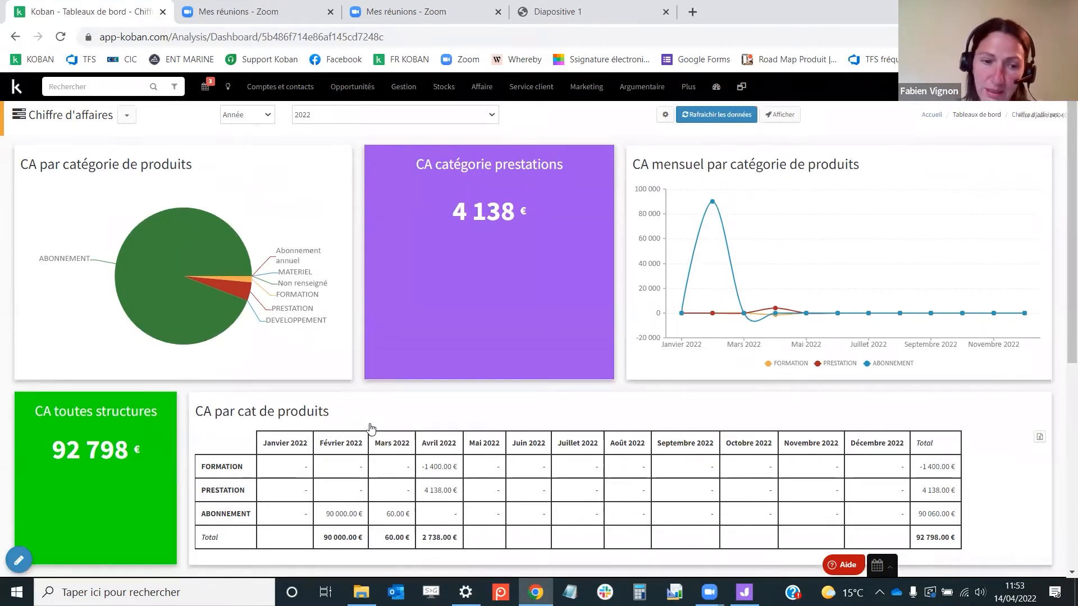
pyautogui.scroll(-1, 371, 428)
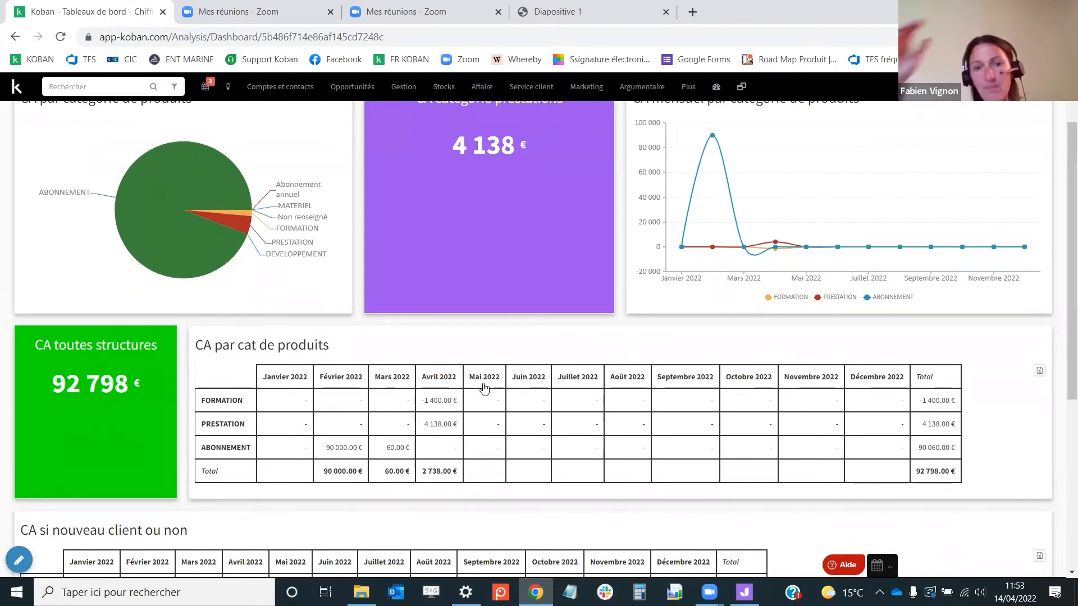
pyautogui.scroll(2, 701, 387)
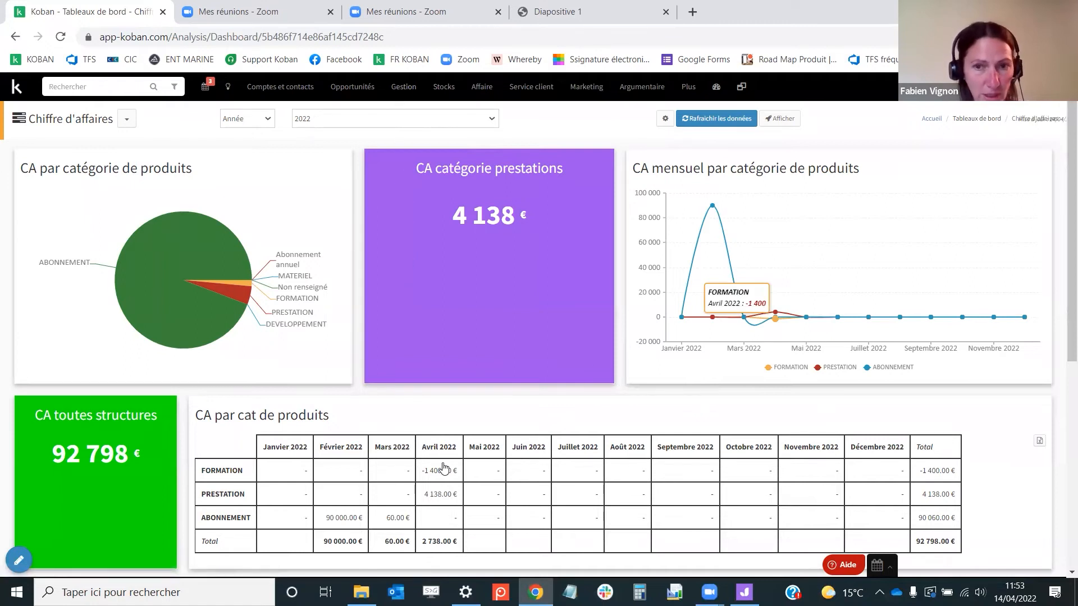
pyautogui.click(706, 123)
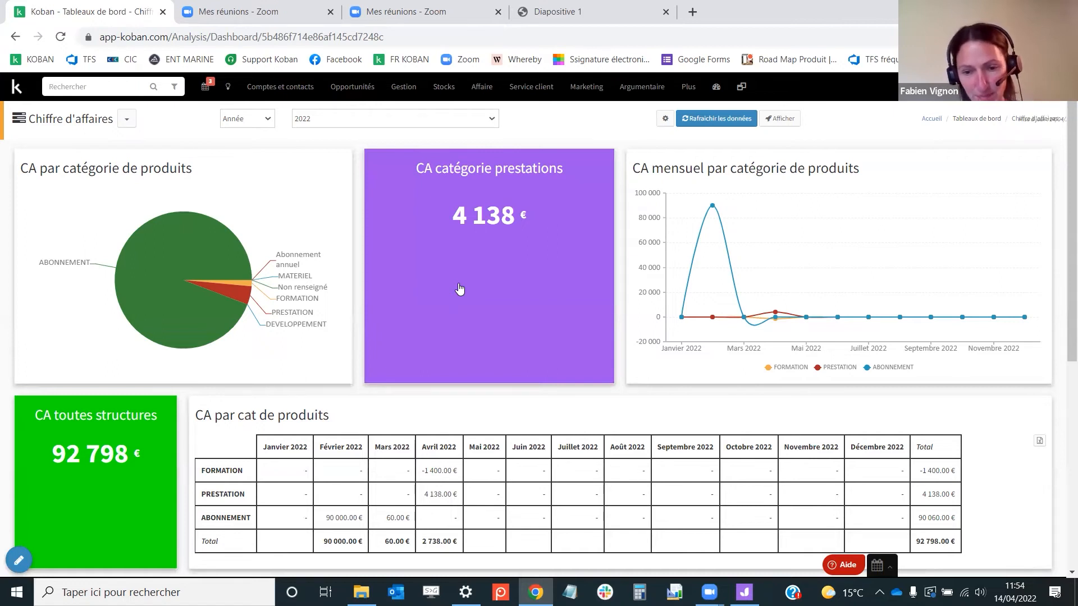
# Move to the subscription contracts slide in the presentation
pyautogui.click(554, 13)
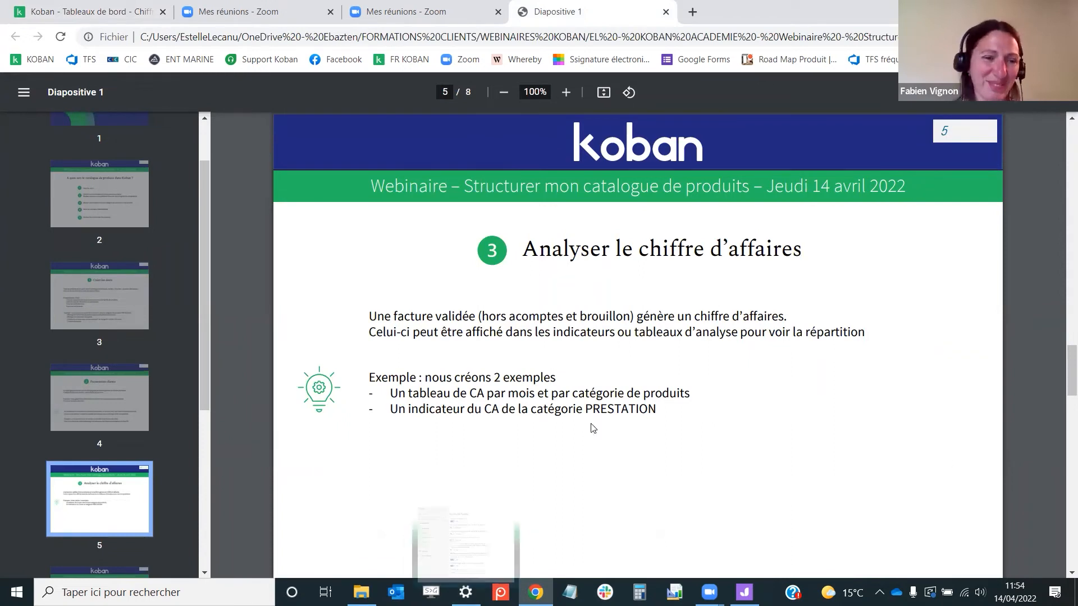
pyautogui.click(130, 396)
pyautogui.scroll(-2, 114, 446)
pyautogui.click(105, 477)
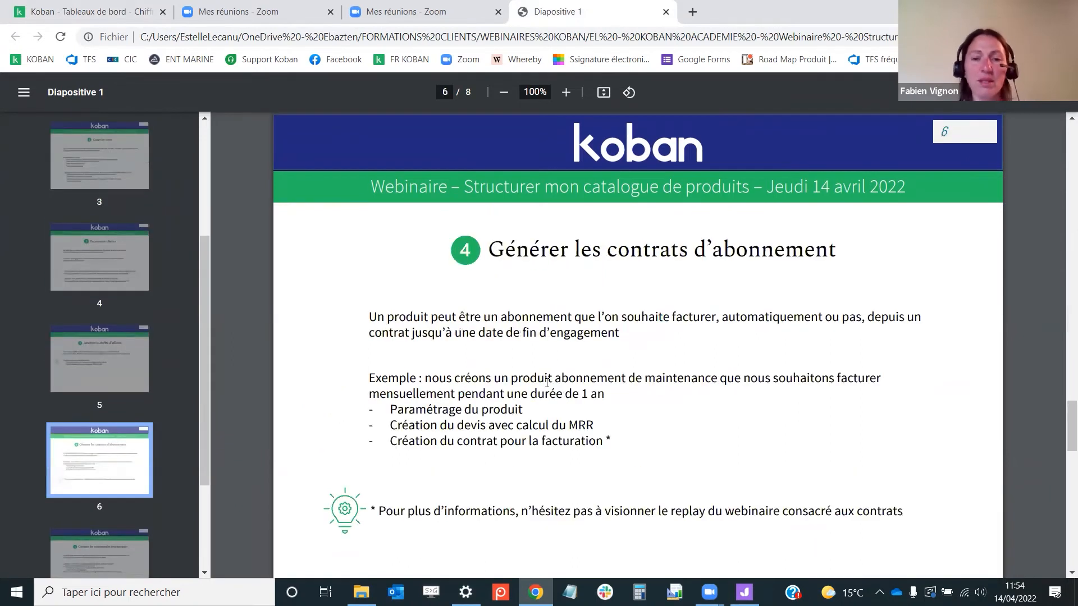
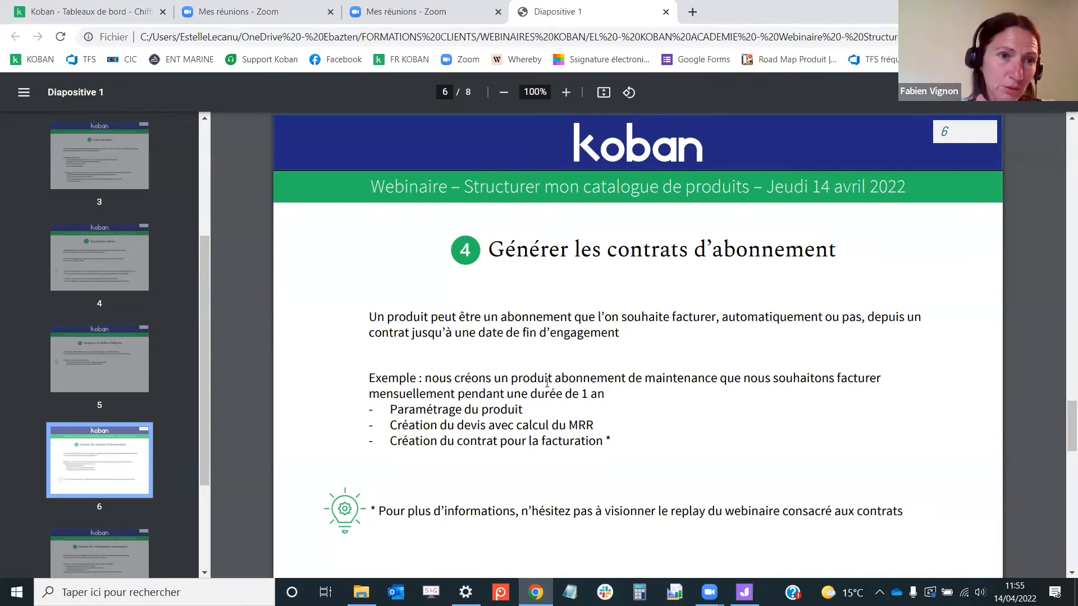
# Return to Koban and open the ABONNEMENT LOGICIEL - ANNUEL - Facturation mensuelle product from the product settings list
pyautogui.click(105, 10)
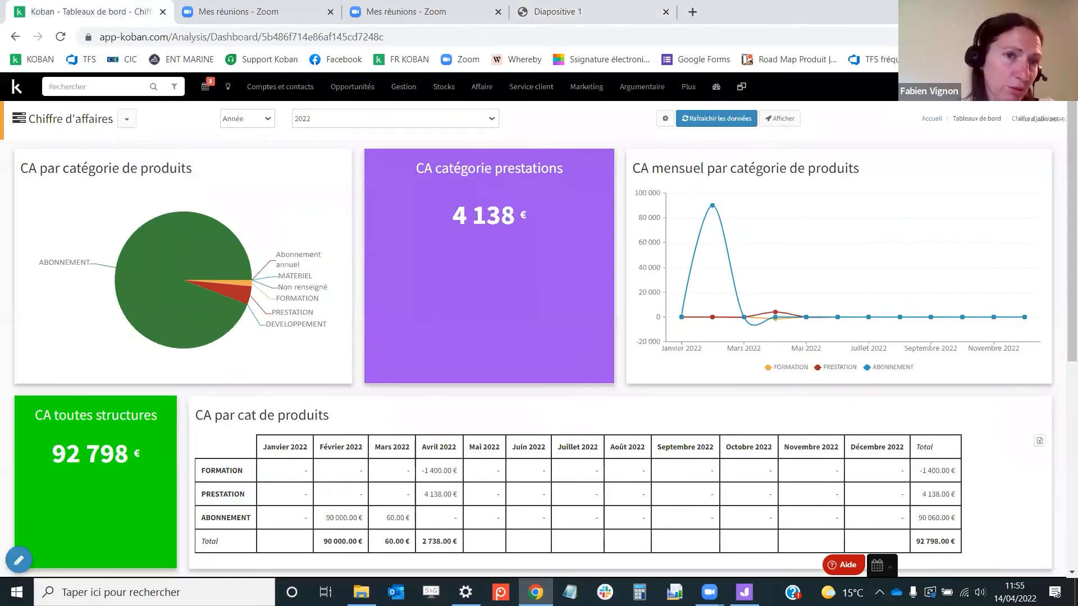
pyautogui.click(975, 86)
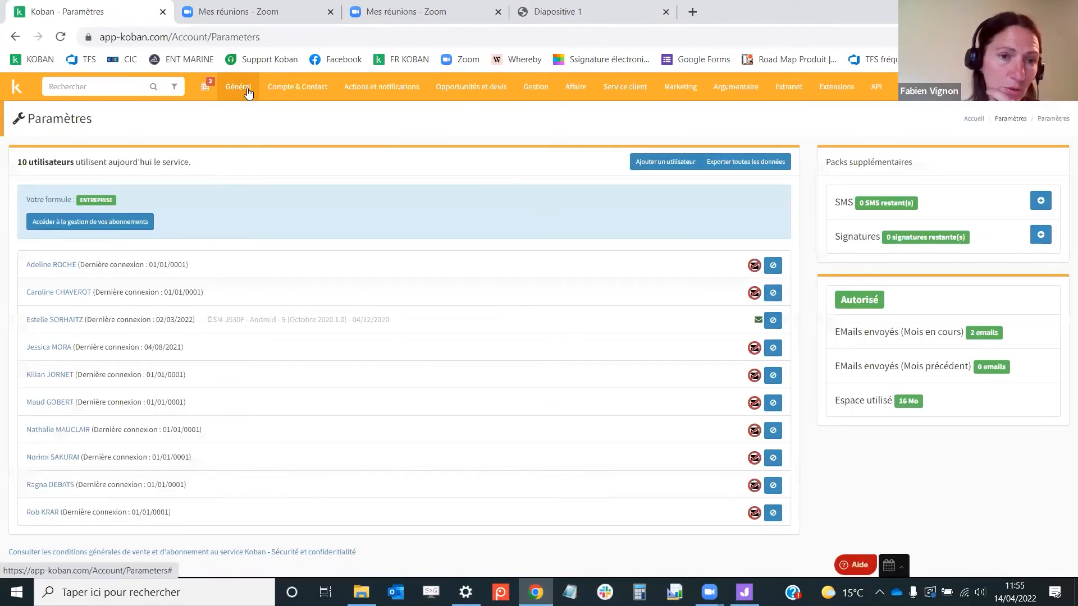
pyautogui.click(248, 90)
pyautogui.click(272, 229)
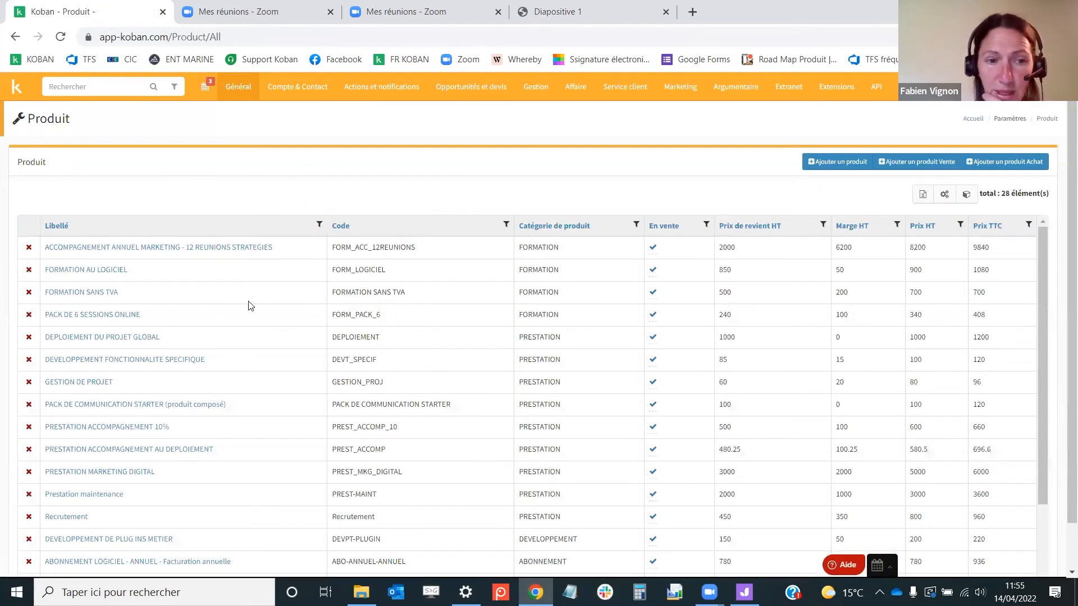
pyautogui.scroll(-3, 252, 264)
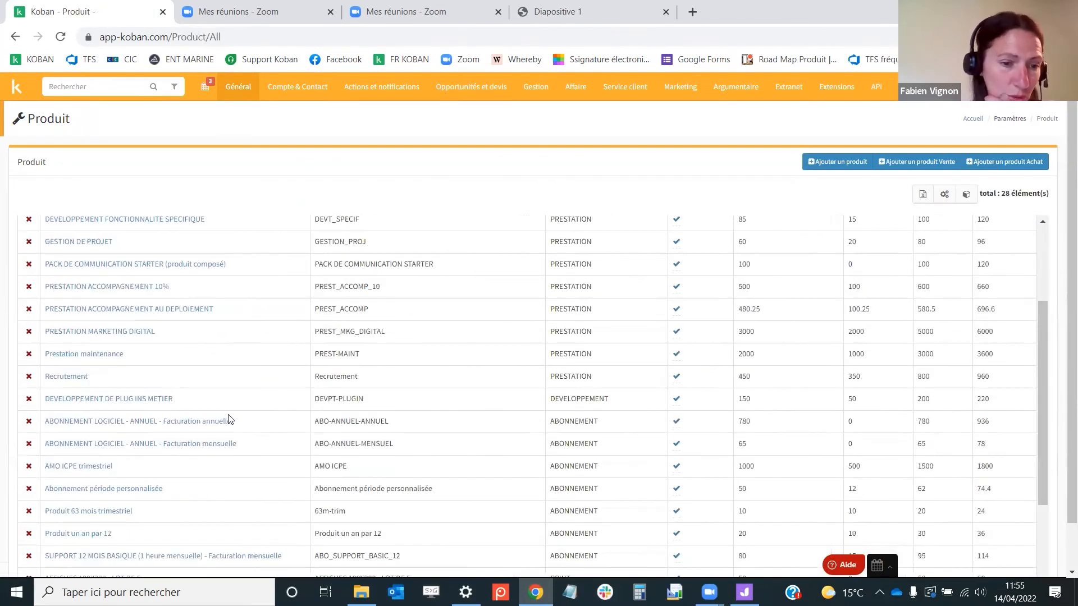
pyautogui.scroll(-2, 164, 327)
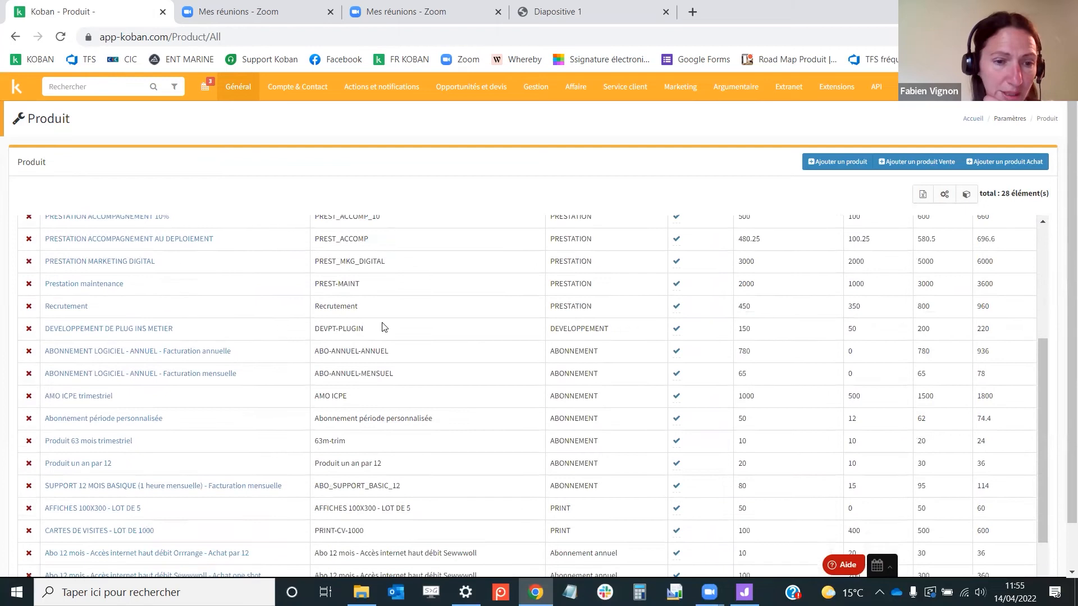
pyautogui.click(115, 379)
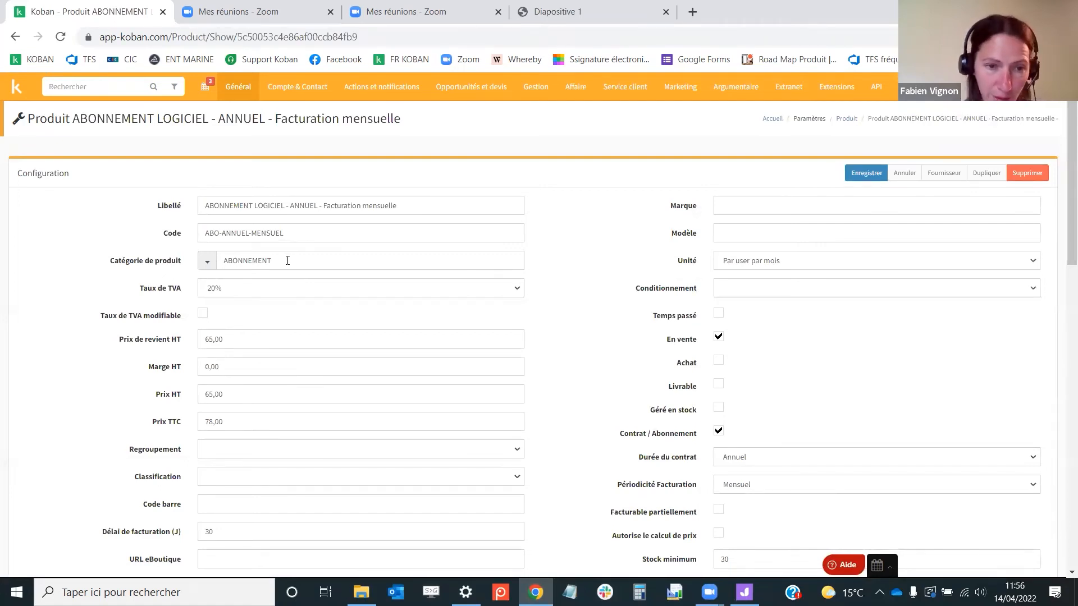
# Review this product's subscription settings: contract duration, billing periodicity and sales packaging fields
pyautogui.scroll(-1, 655, 314)
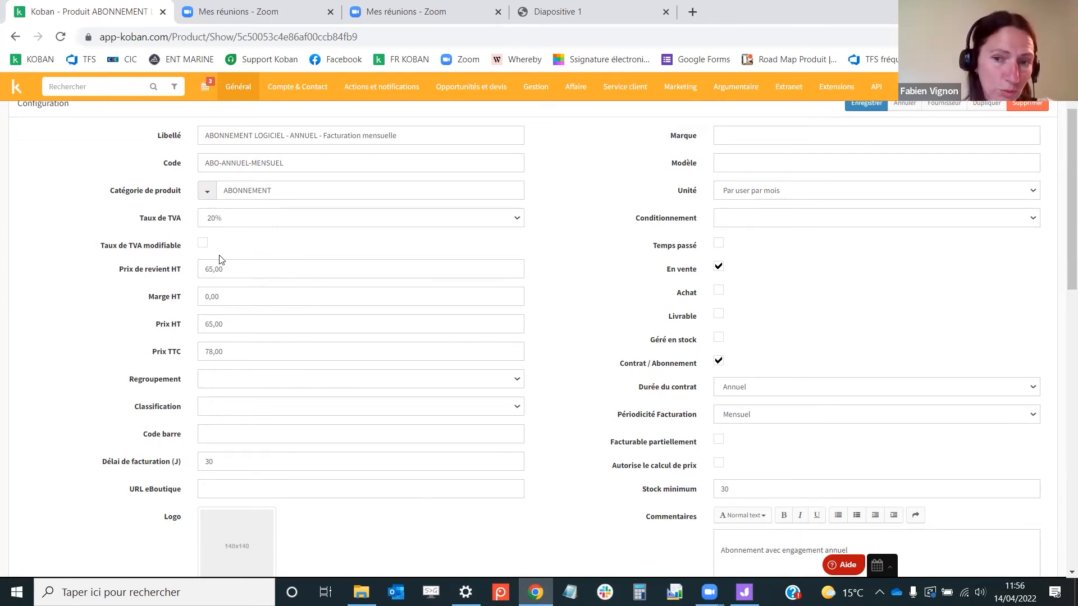
pyautogui.scroll(2, 797, 205)
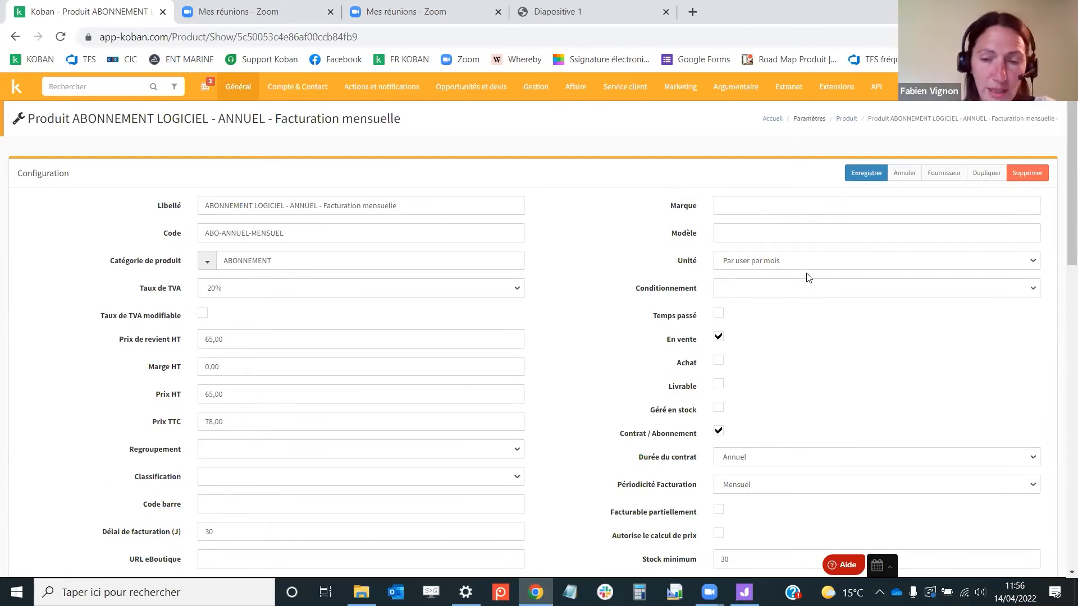
pyautogui.scroll(-3, 812, 281)
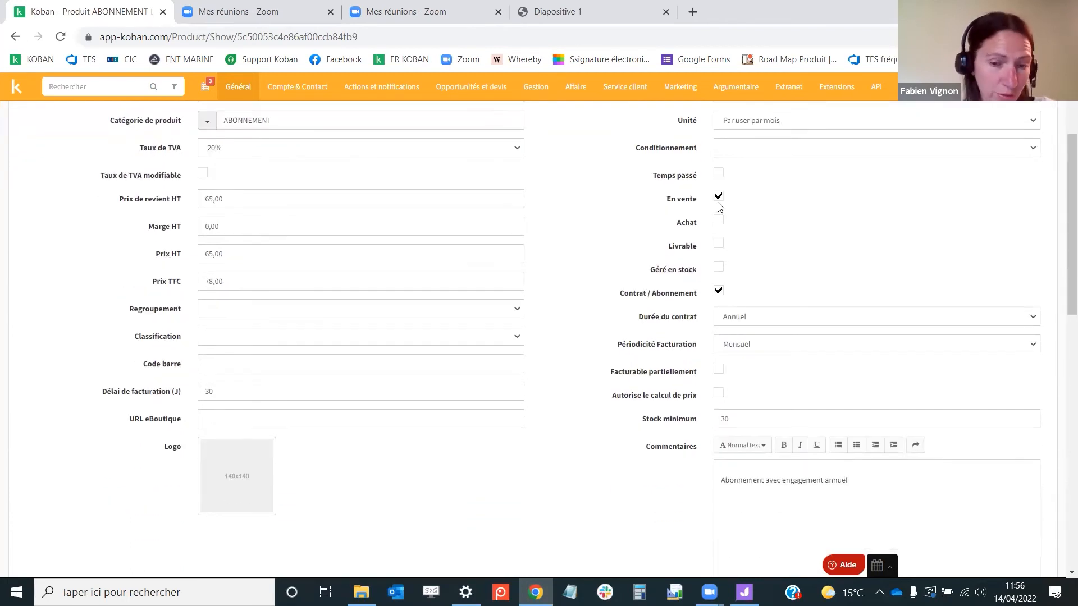
pyautogui.scroll(-1, 840, 221)
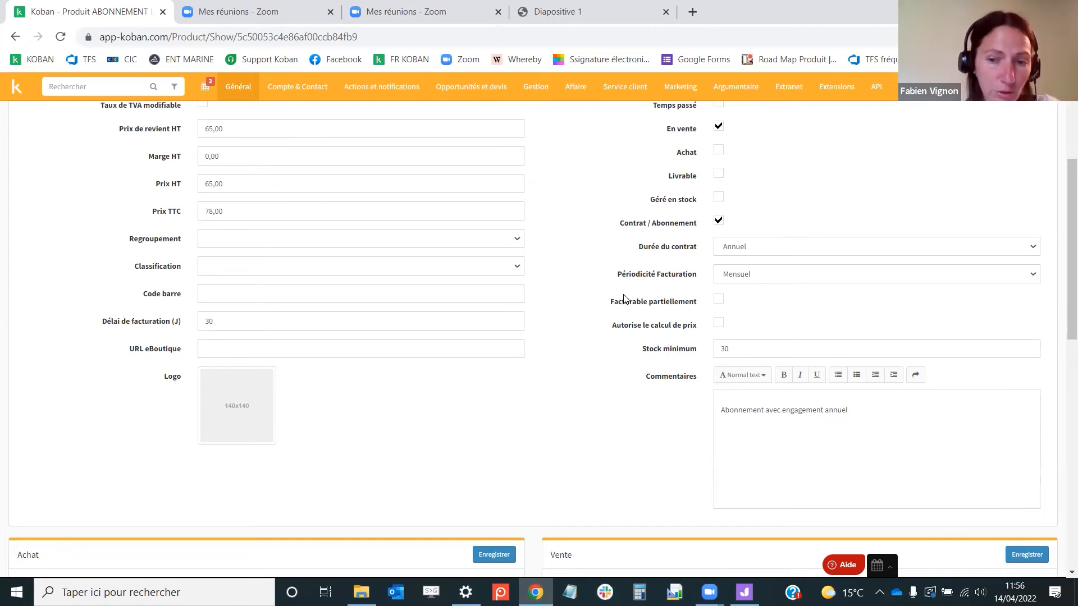
pyautogui.scroll(-3, 626, 297)
pyautogui.scroll(-2, 626, 297)
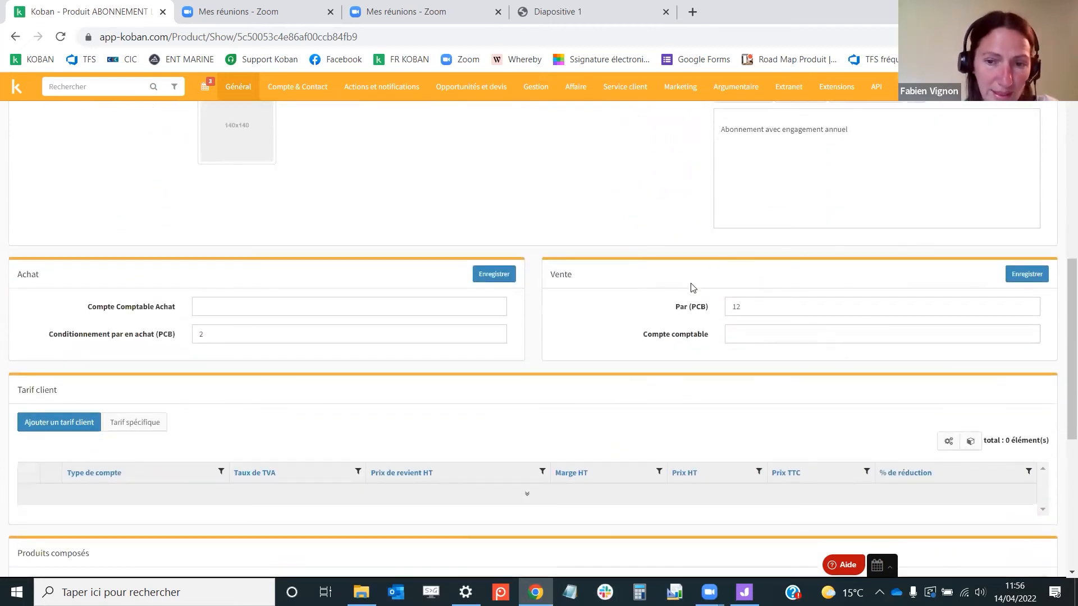
pyautogui.click(763, 306)
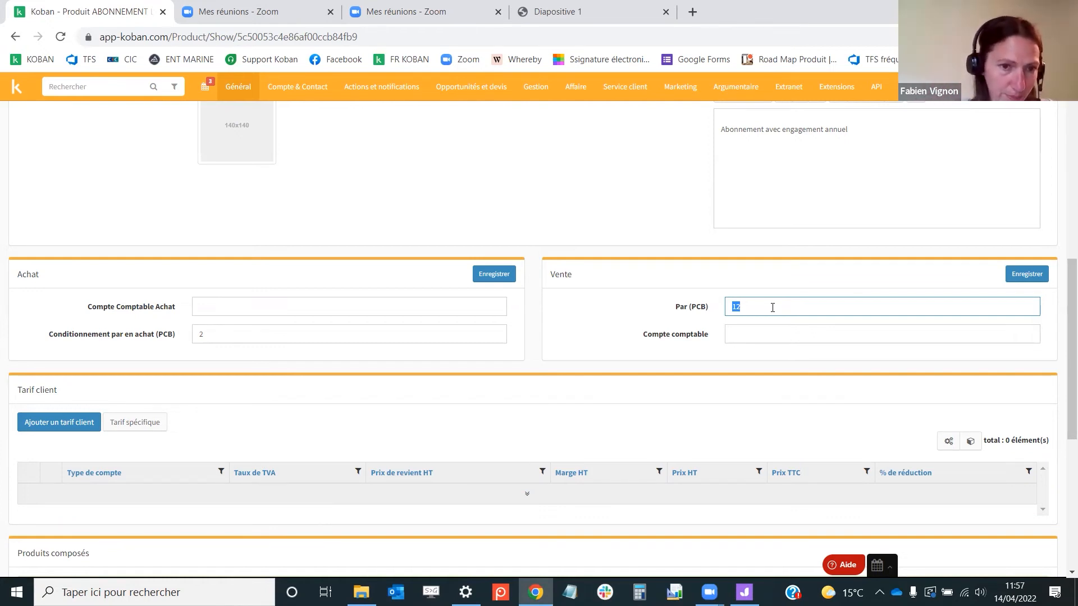
pyautogui.scroll(6, 773, 307)
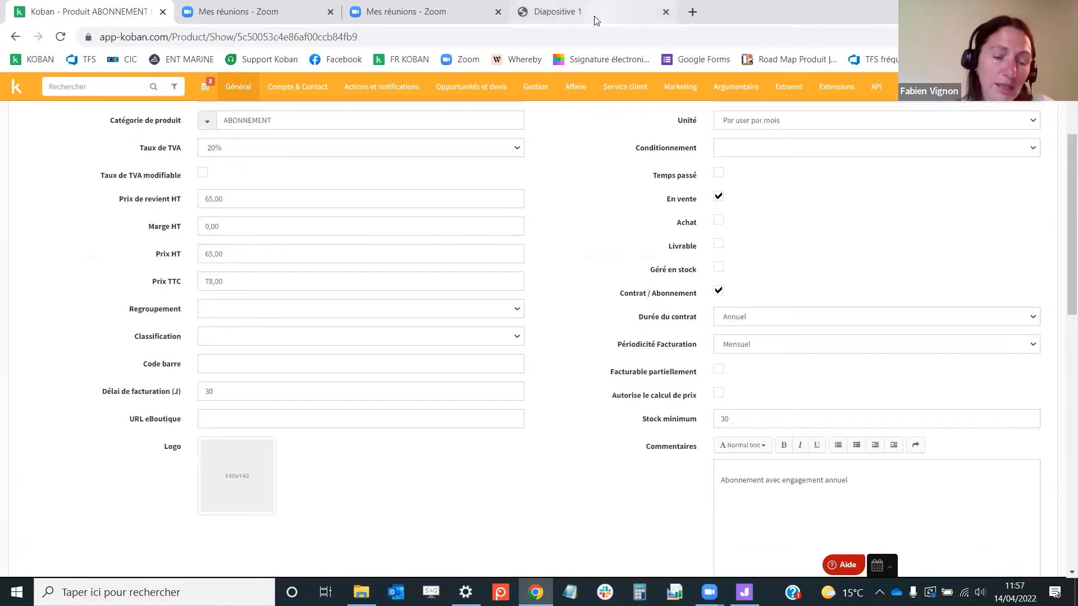
# Switch to the presentation and move to the supplier orders slide
pyautogui.click(598, 13)
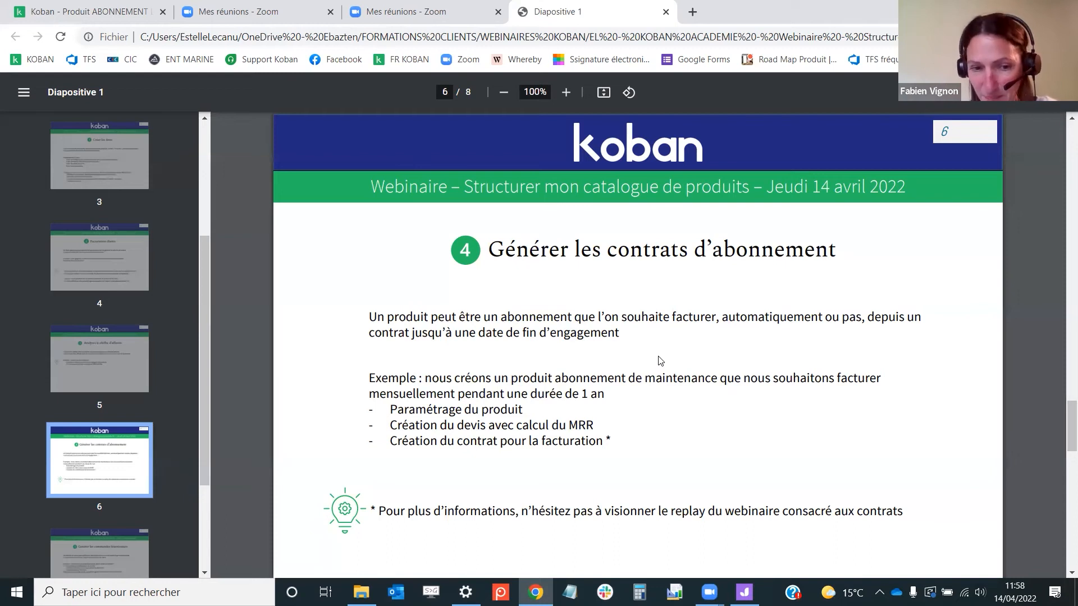
pyautogui.click(106, 544)
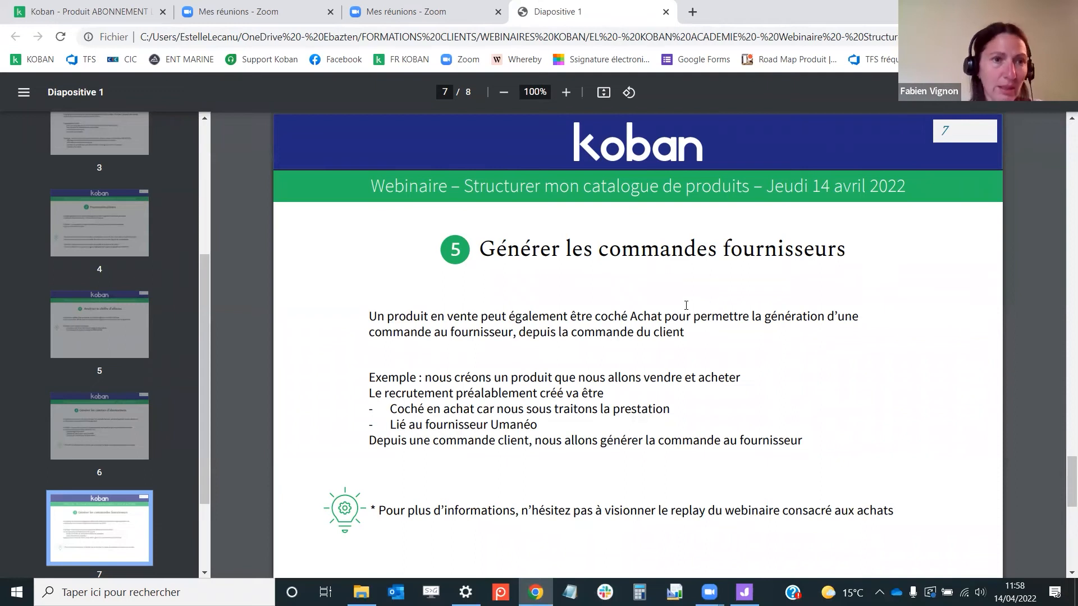
# Return to the product list, filter labels by recrutement and open the Recrutement product
pyautogui.click(135, 16)
pyautogui.scroll(3, 633, 253)
pyautogui.moveTo(247, 111)
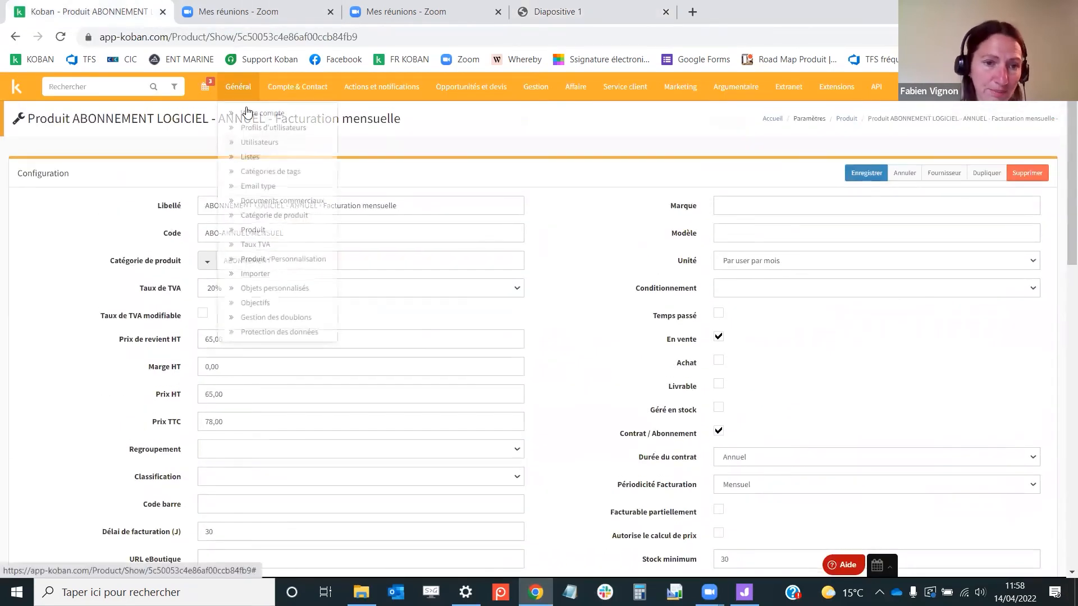
pyautogui.click(252, 229)
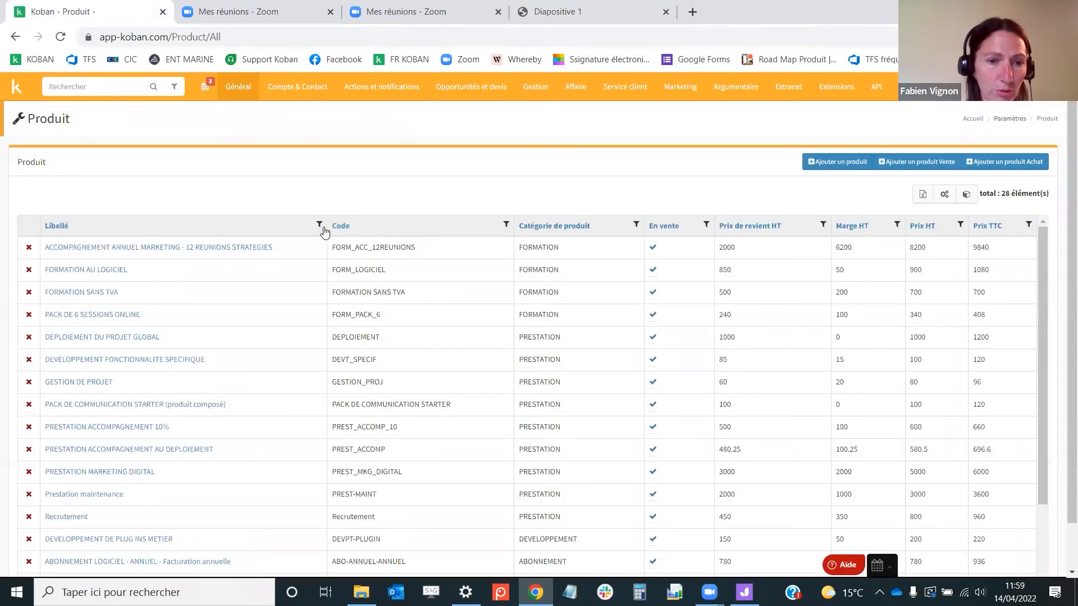
pyautogui.click(319, 225)
pyautogui.write('recrutement')
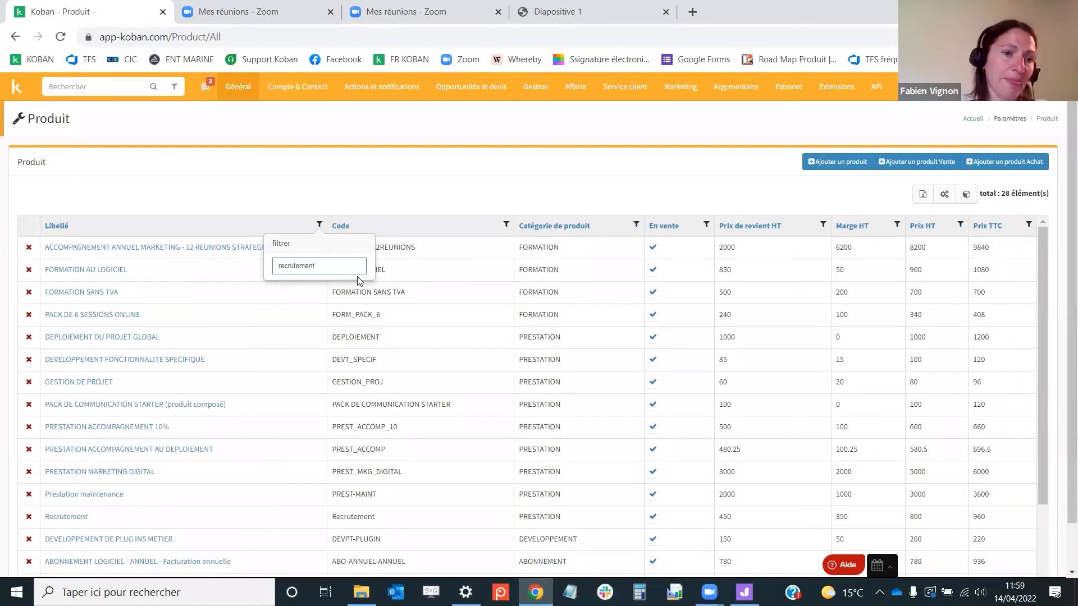
pyautogui.press('Return')
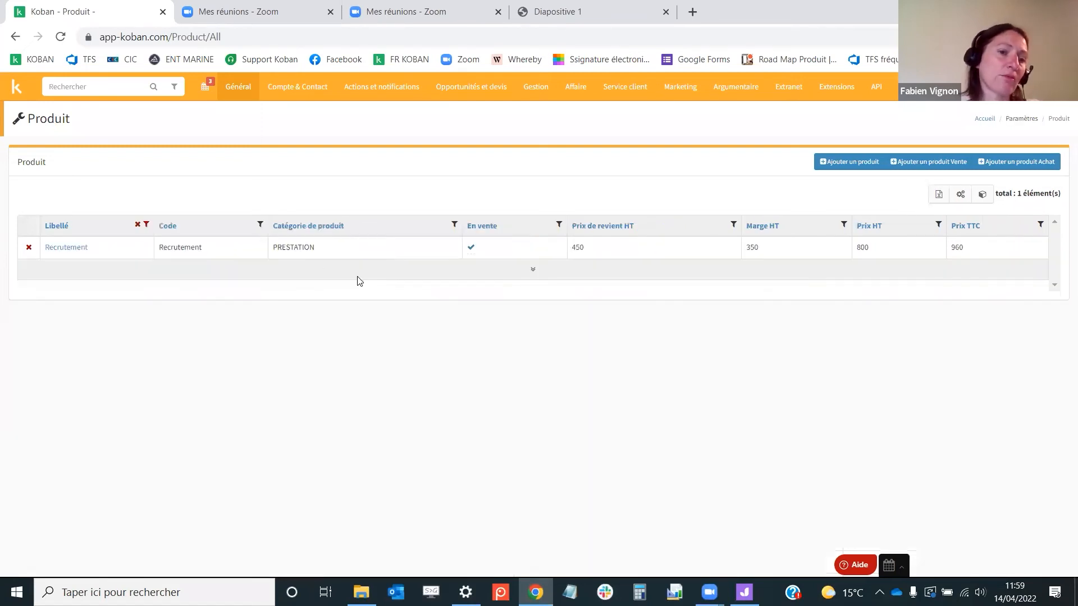
pyautogui.click(61, 248)
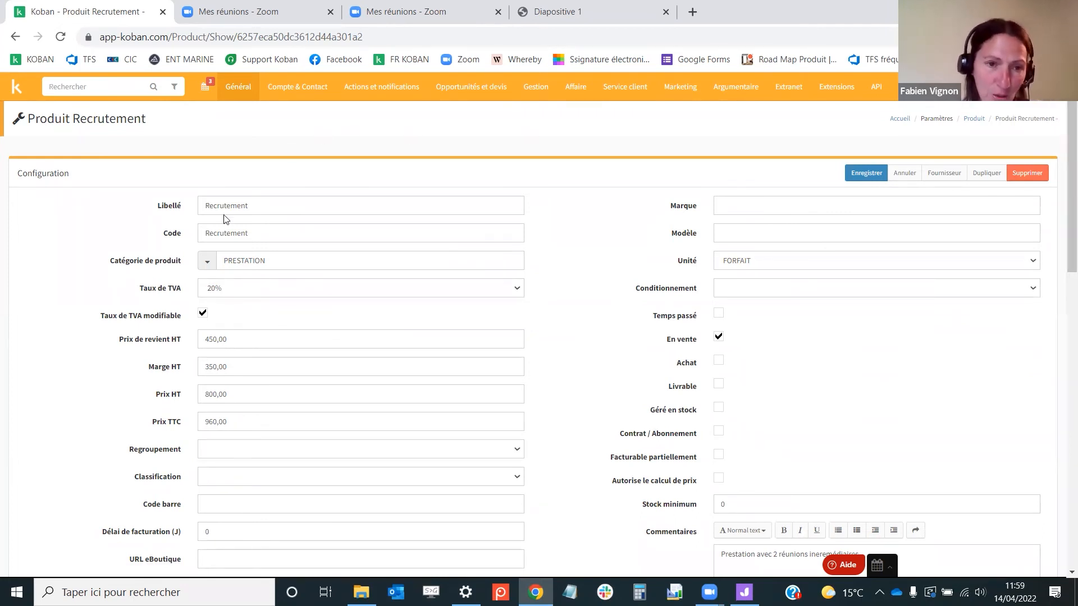
# Mark the Recrutement product as Achat and save it
pyautogui.scroll(-1, 879, 325)
pyautogui.click(718, 290)
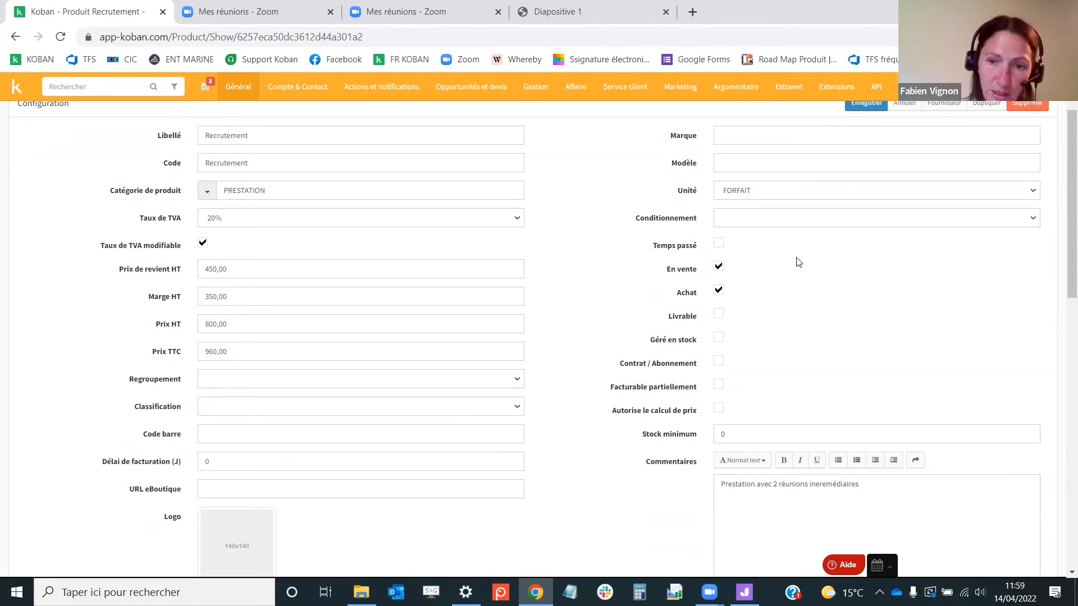
pyautogui.scroll(1, 880, 284)
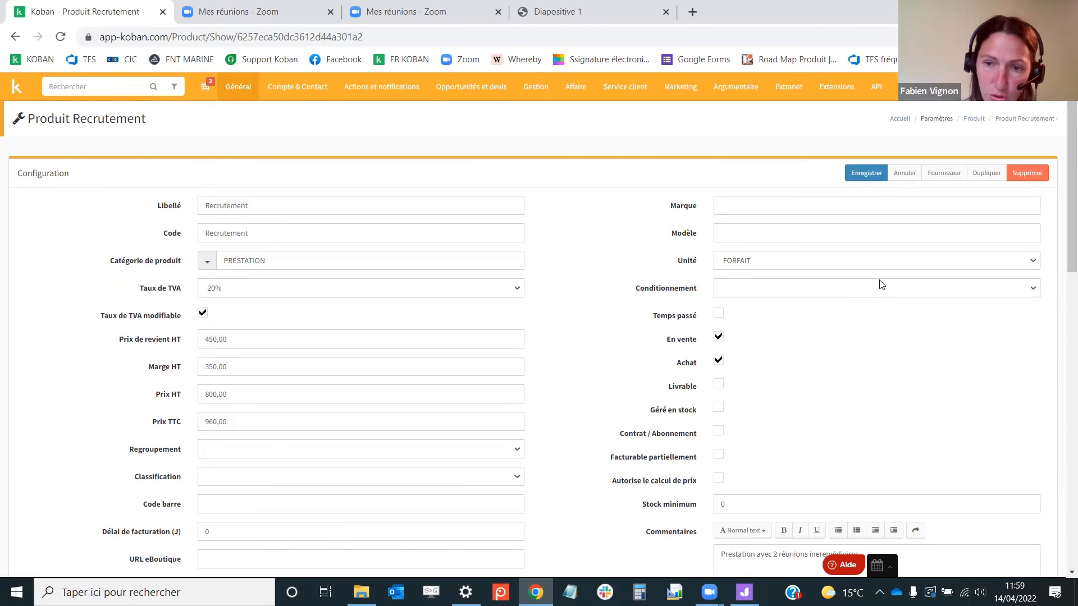
pyautogui.click(876, 174)
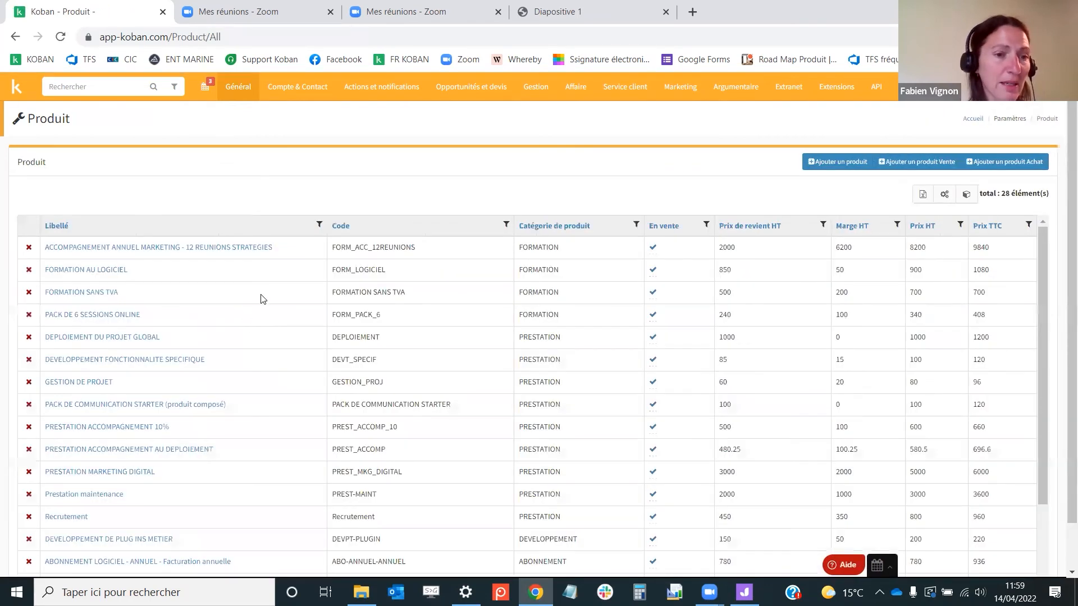
# Reopen the Recrutement product through the label filter and open its suppliers list
pyautogui.click(318, 224)
pyautogui.write('recrutement')
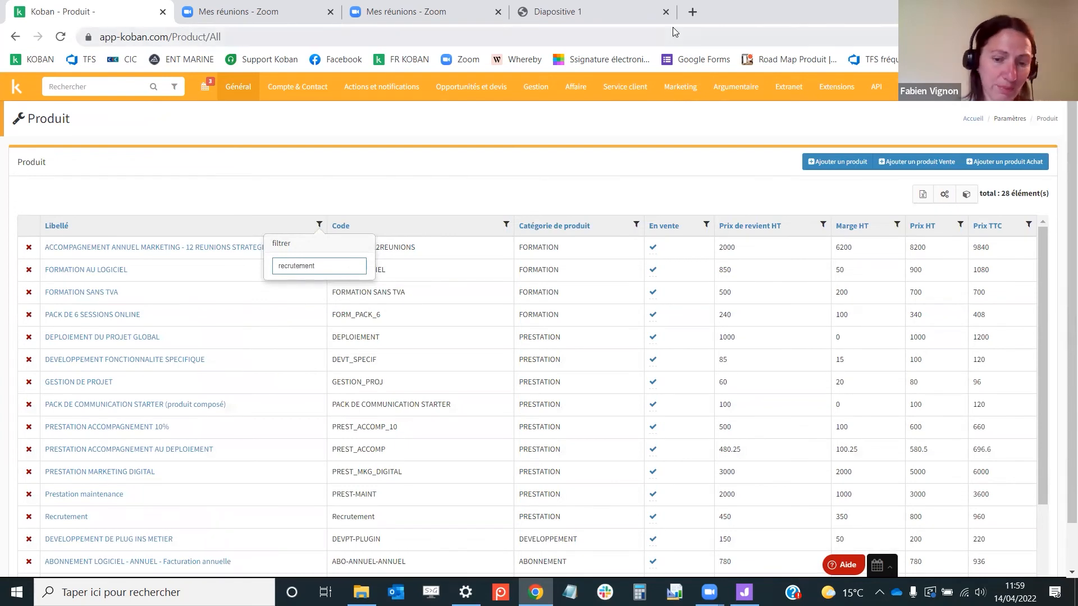
pyautogui.press('Return')
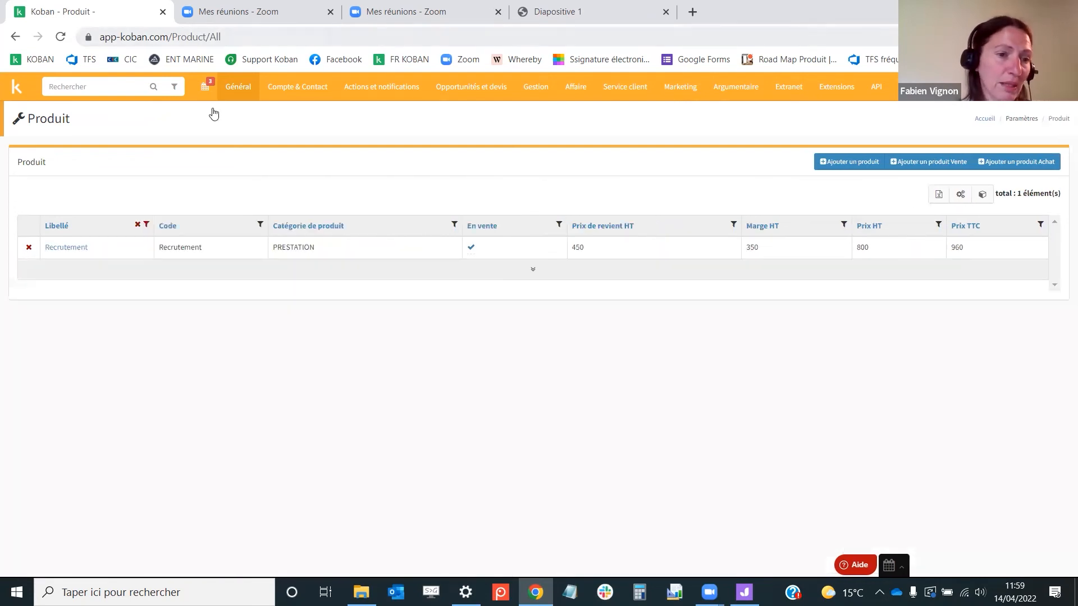
pyautogui.click(62, 249)
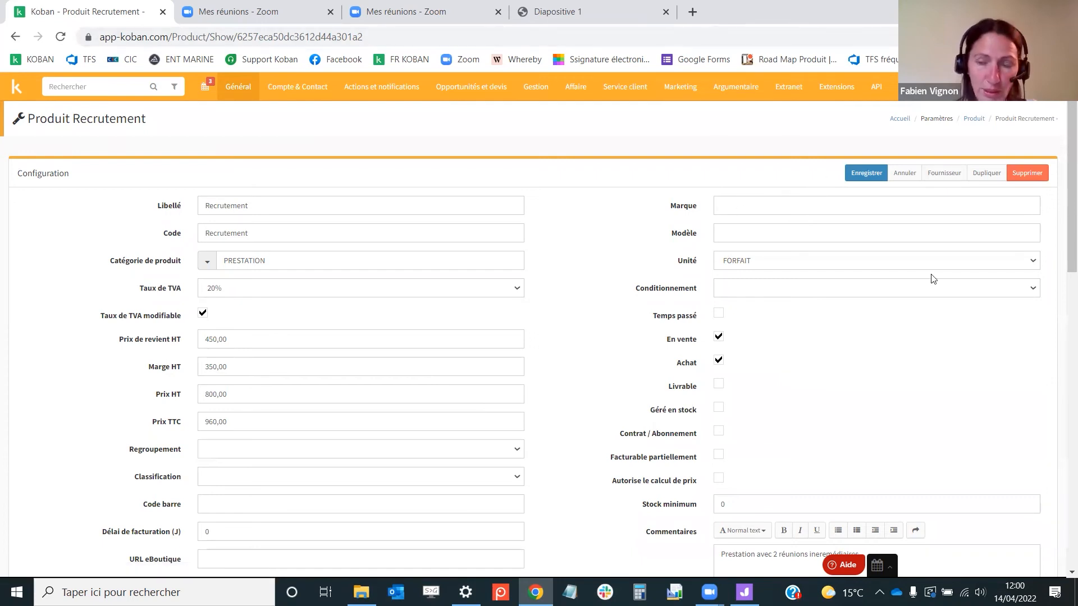
pyautogui.click(941, 175)
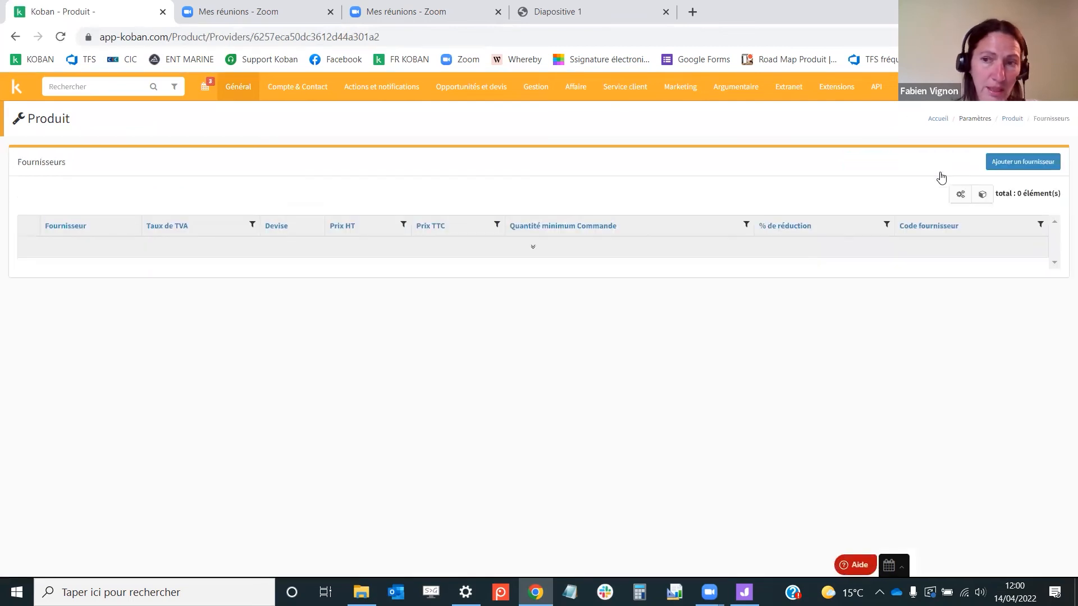
# Add a supplier, choosing UMANEO CONSULTANTS ACCOMPAGNEMENT ET FORMATION with a 20% VAT rate
pyautogui.click(1018, 160)
pyautogui.click(540, 140)
pyautogui.write('uma')
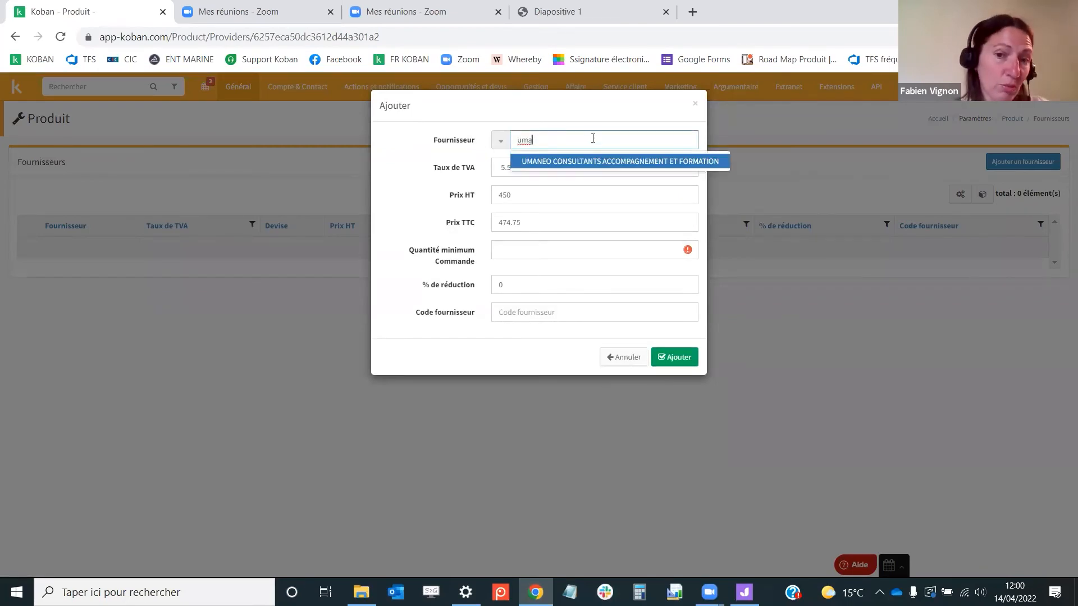
pyautogui.click(580, 163)
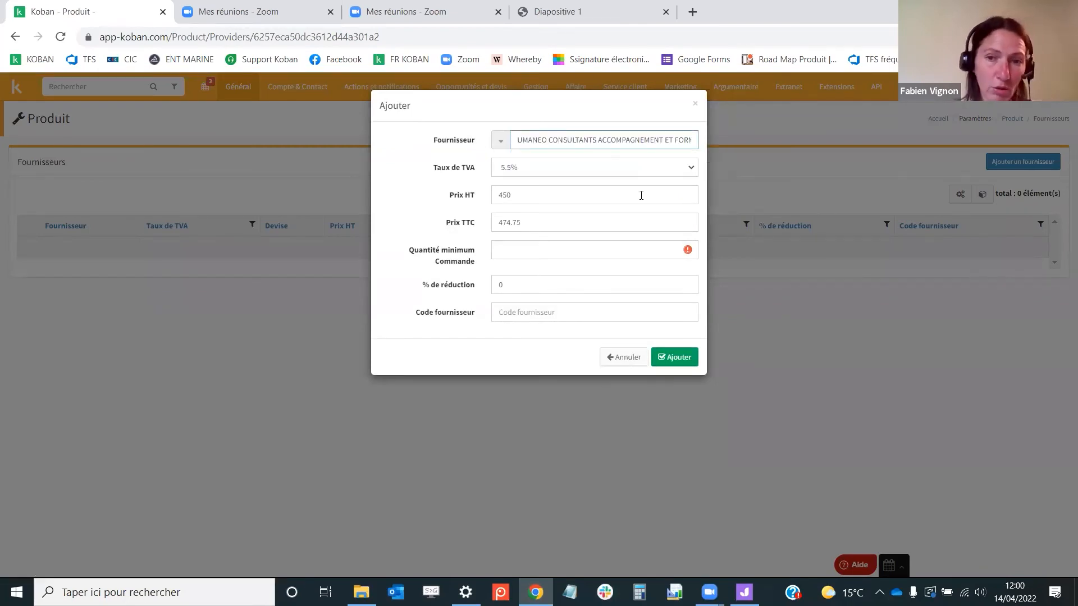
pyautogui.click(516, 168)
pyautogui.click(516, 192)
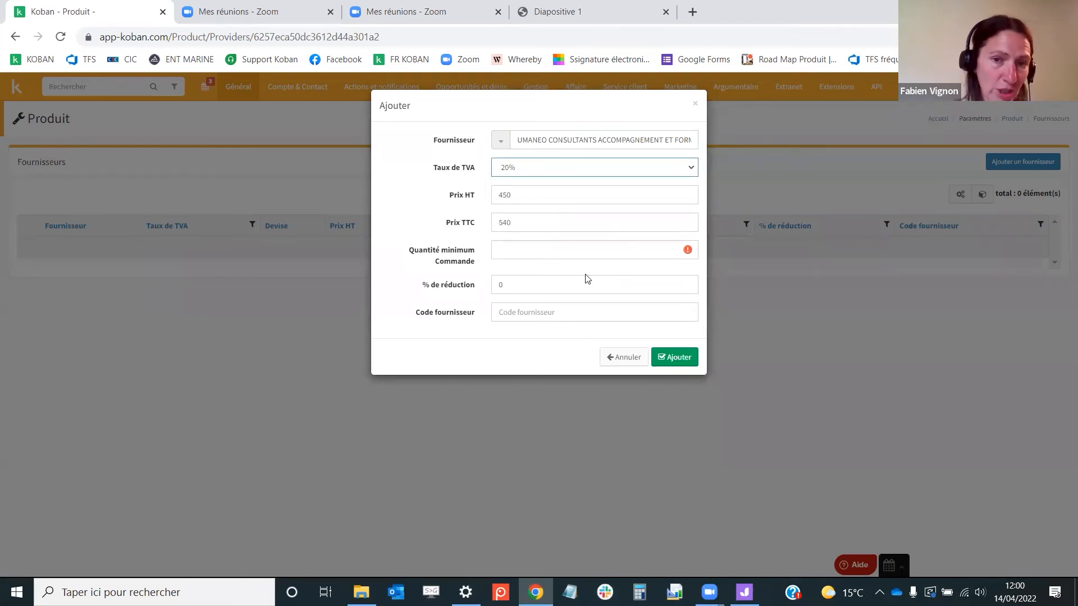
# Set the supplier's pre-tax price to 420 and the minimum order quantity to 1
pyautogui.press('Tab')
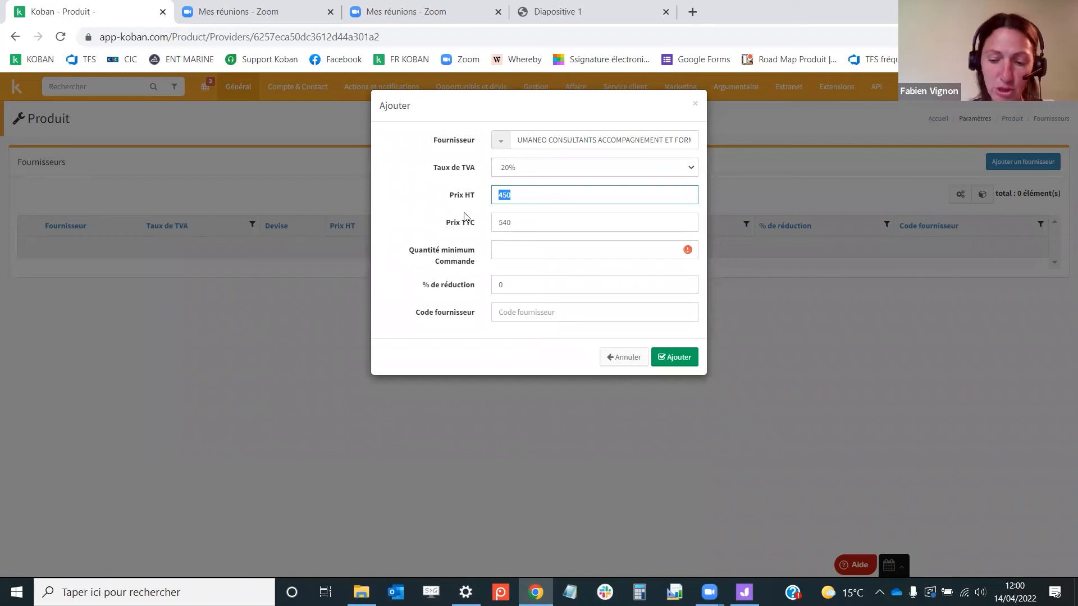
pyautogui.write('420')
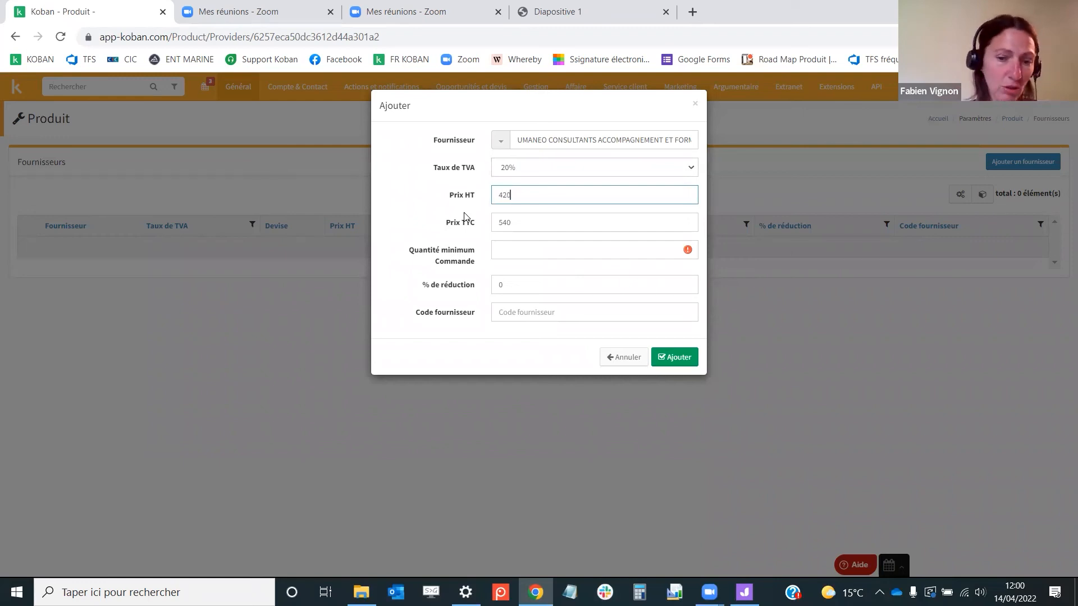
pyautogui.click(400, 217)
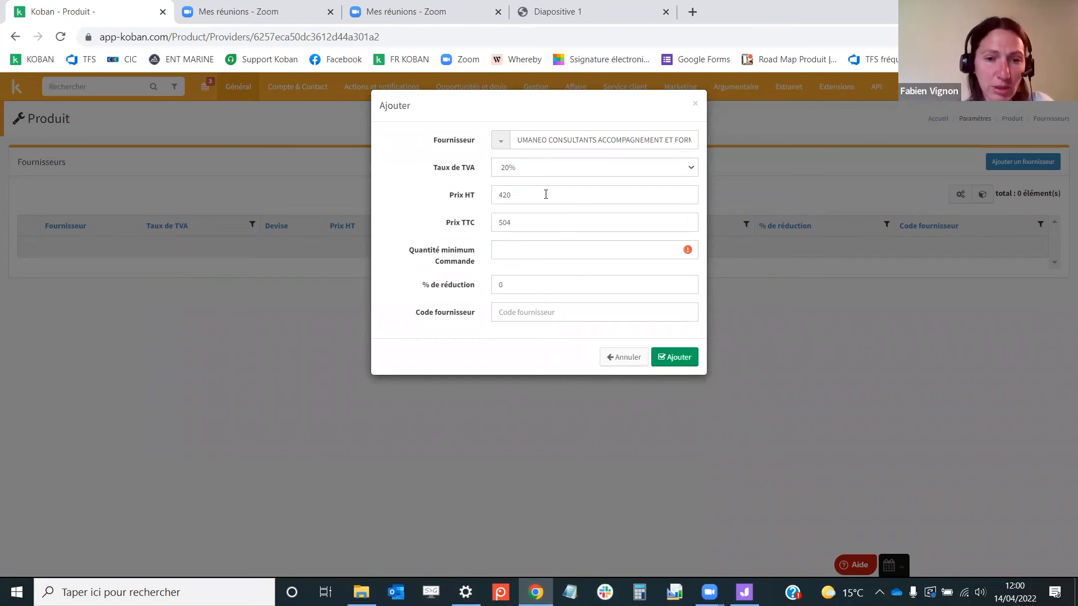
pyautogui.click(540, 248)
pyautogui.write('1')
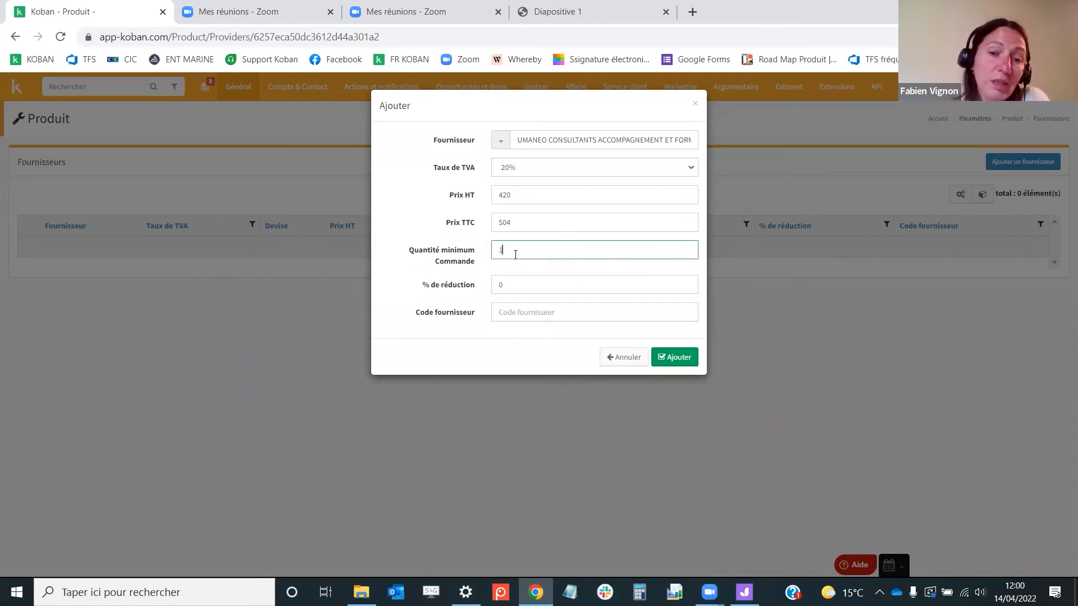
# Enter RECR-KOB as the supplier code and add the supplier to the Recrutement product
pyautogui.click(418, 232)
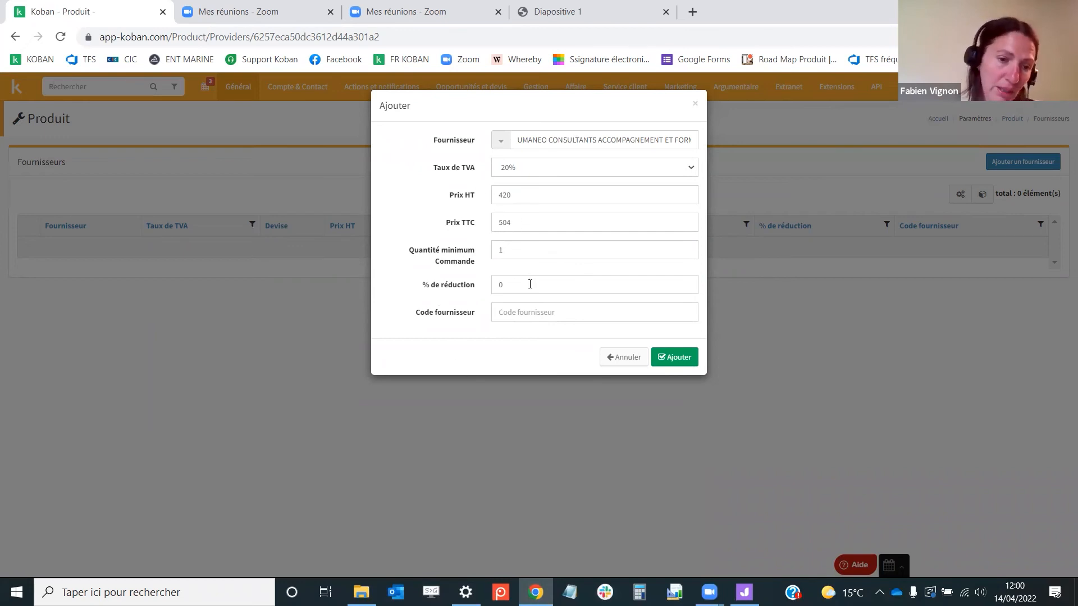
pyautogui.click(519, 313)
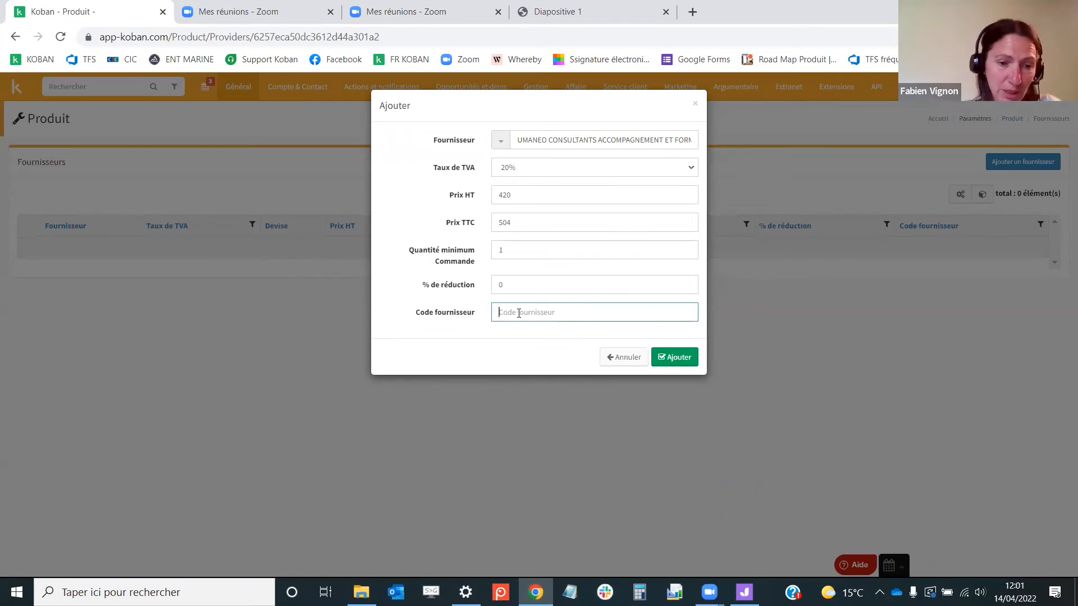
pyautogui.write('F')
pyautogui.write('ECR-KOB')
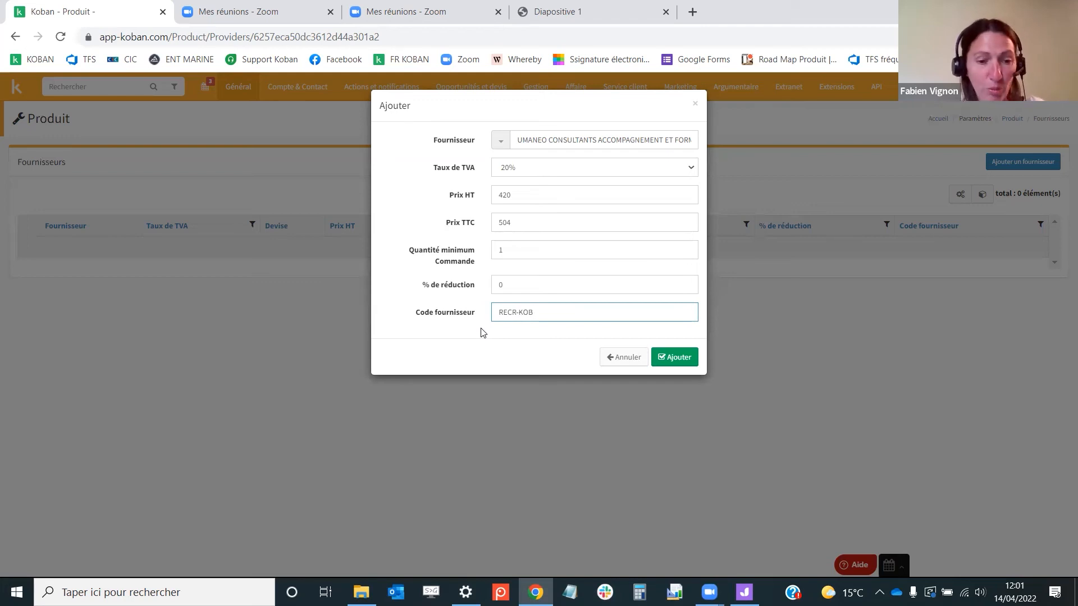
pyautogui.click(666, 359)
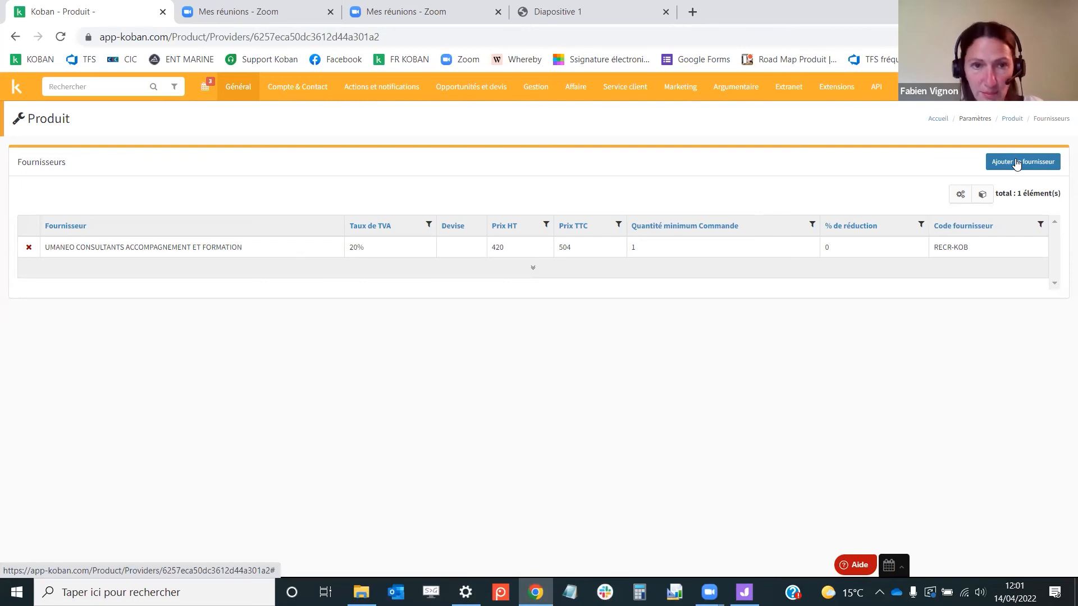
# Go to the dashboard and open the list of pending customer orders
pyautogui.click(16, 87)
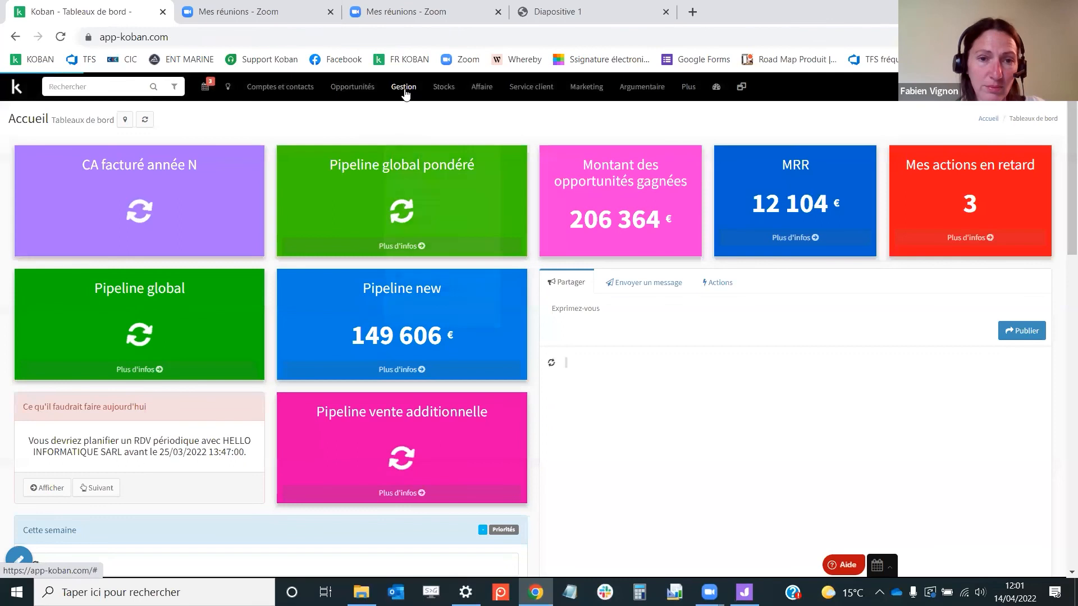
pyautogui.click(404, 87)
pyautogui.click(432, 126)
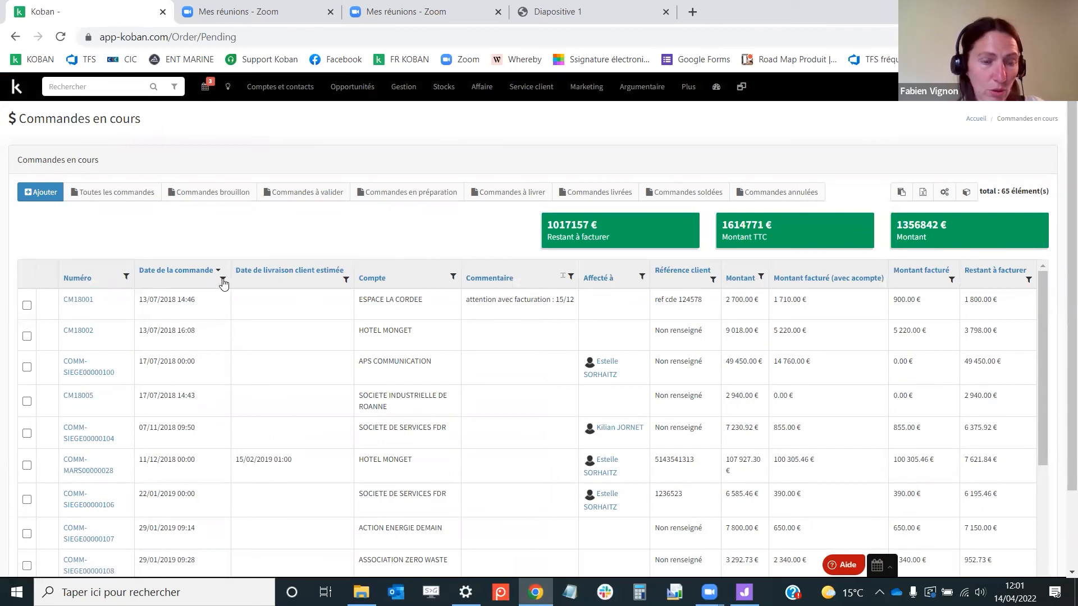
# Sort the pending orders by order date, newest first, and open order COMM-SIEGE00000126
pyautogui.click(197, 271)
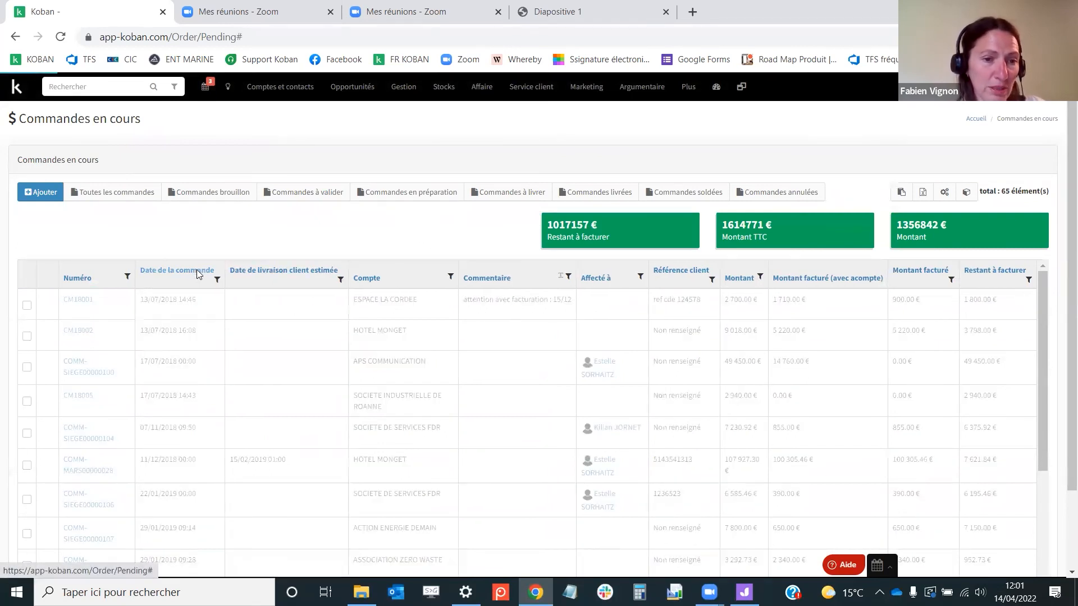
pyautogui.click(193, 277)
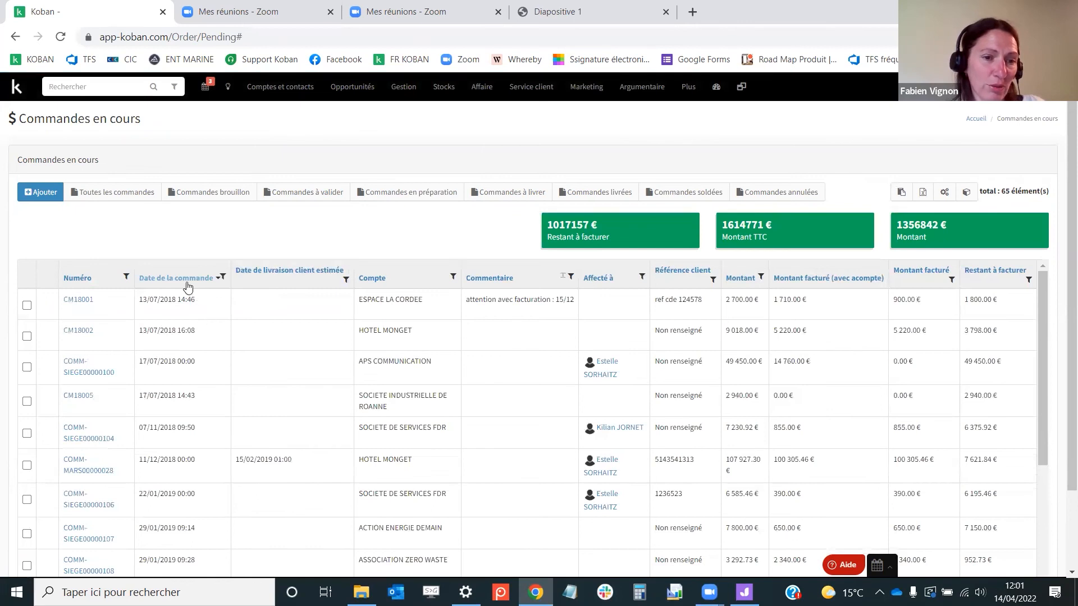
pyautogui.click(188, 281)
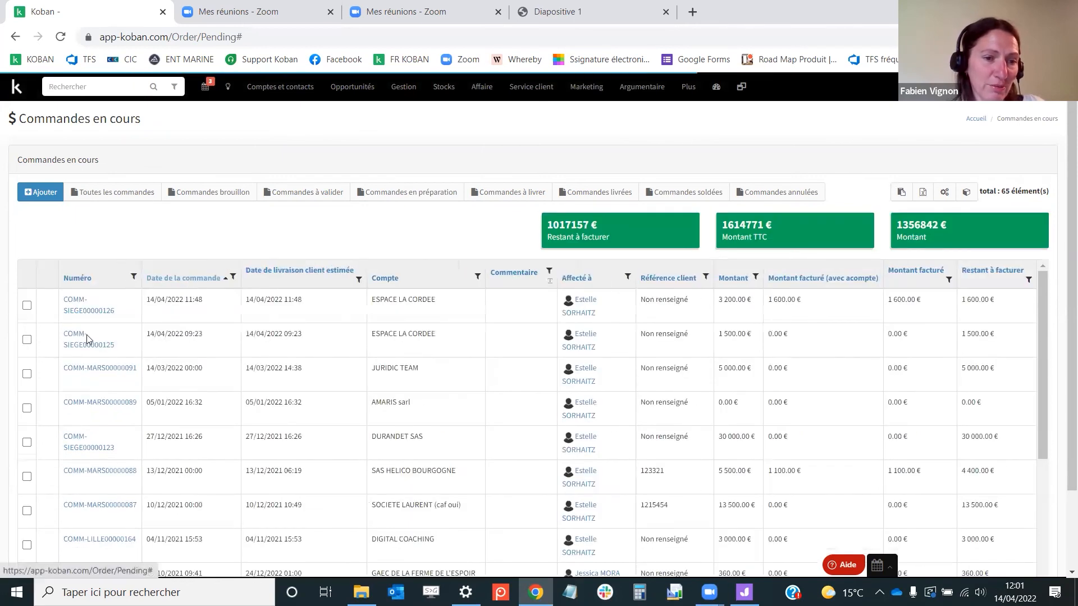
pyautogui.click(81, 304)
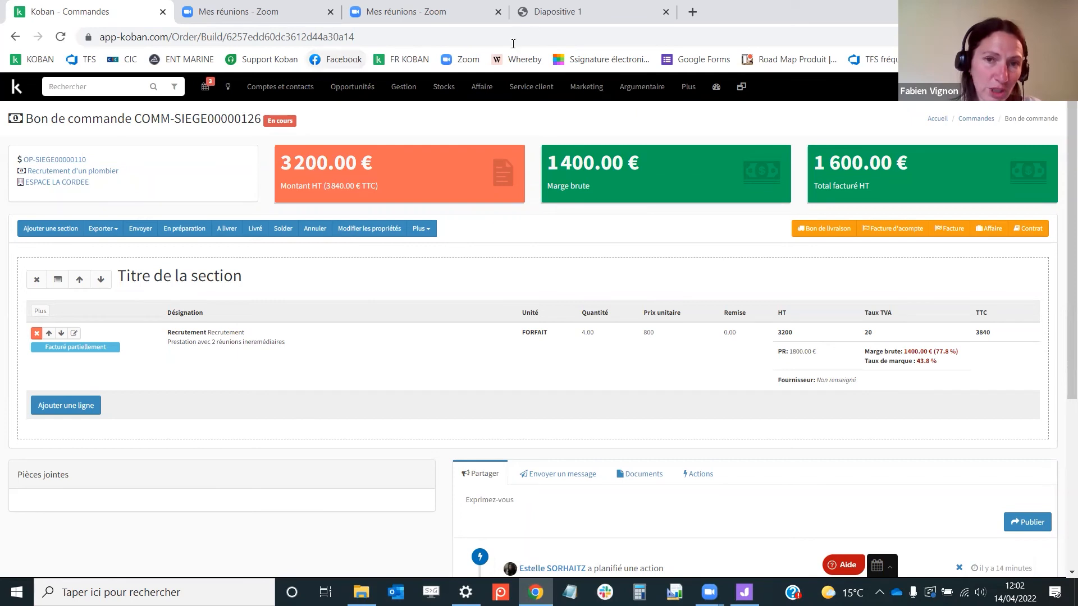
# Switch to the presentation tab showing the slide on generating supplier orders
pyautogui.click(549, 13)
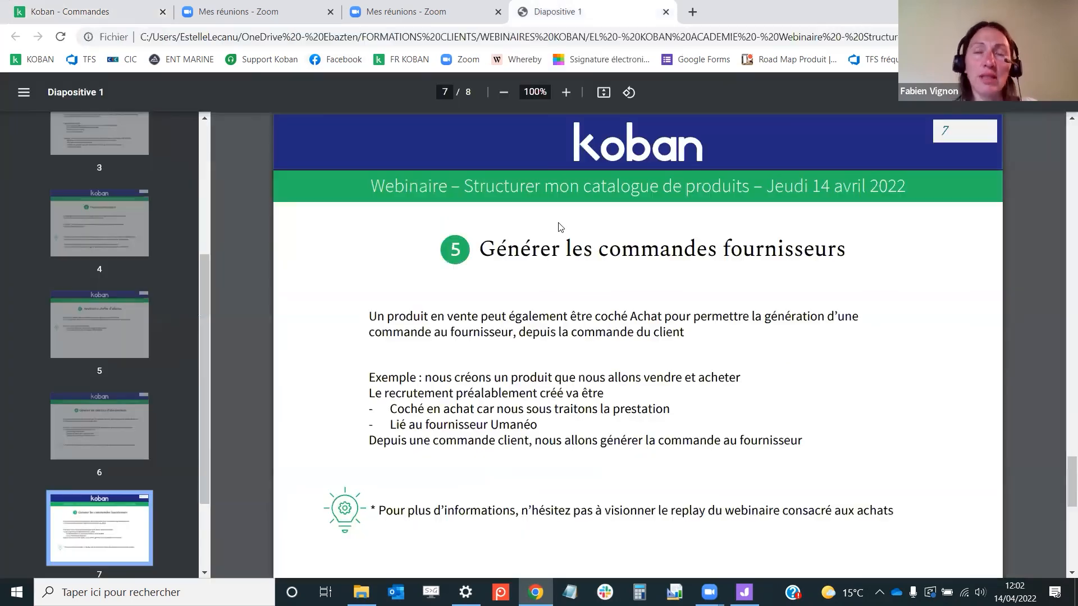